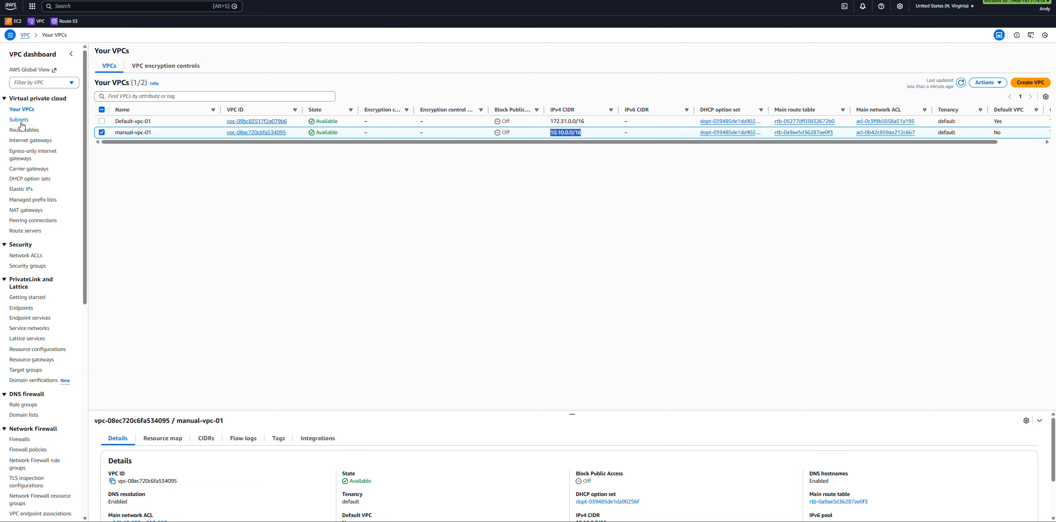
# Step: Open the EC2 instances list and filter it to show only running instances
pyautogui.click(15, 23)
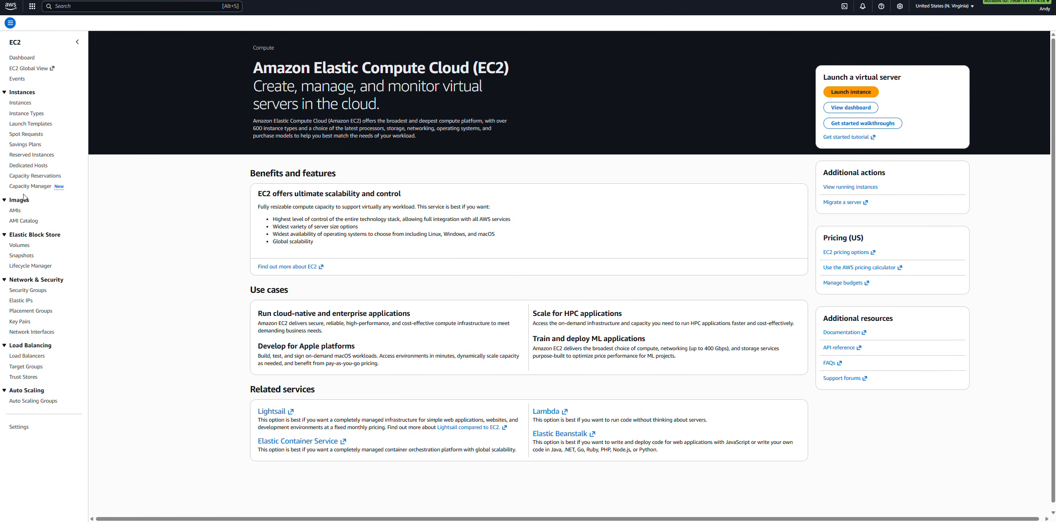
pyautogui.click(20, 114)
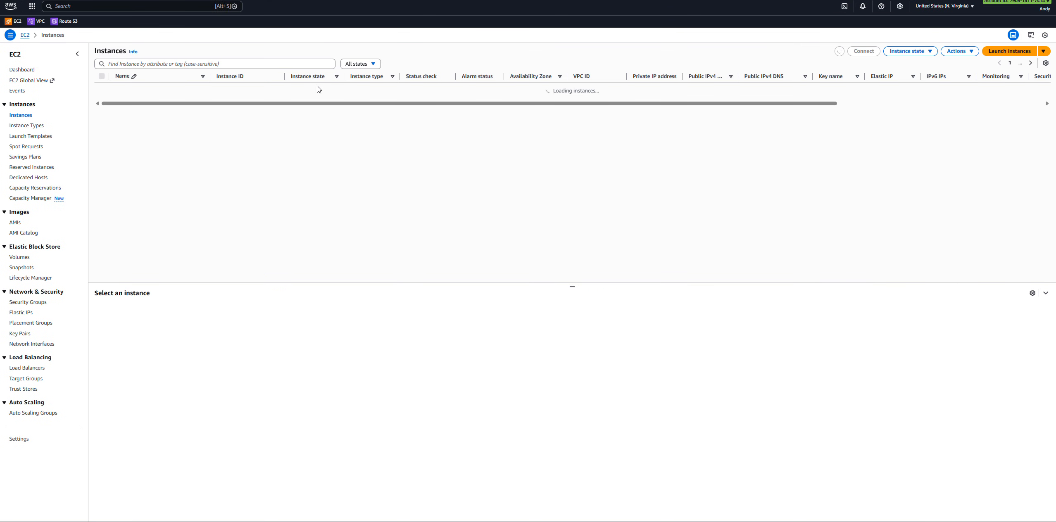
pyautogui.click(360, 64)
pyautogui.click(364, 90)
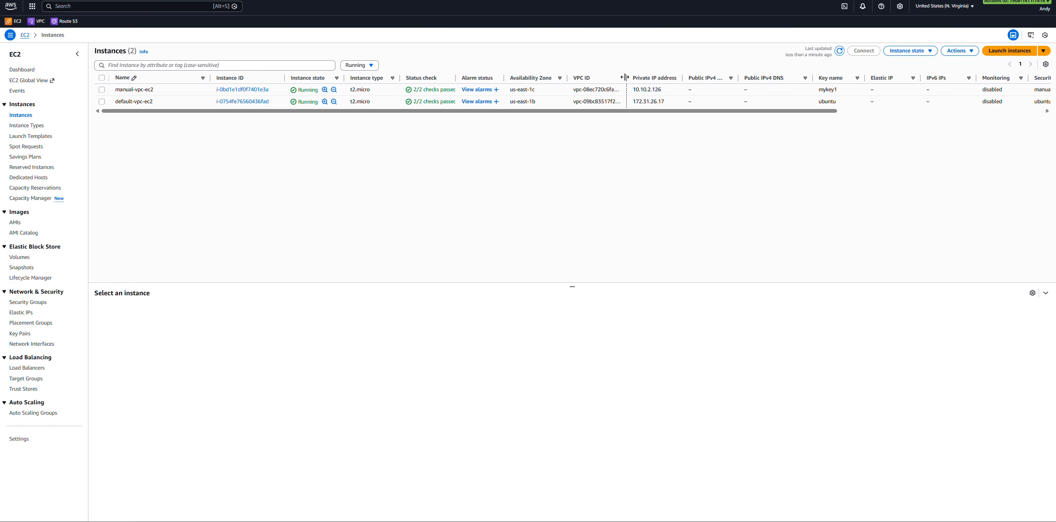
# Step: Widen the VPC ID column and compare the VPC IDs of manual-vpc-ec2 and default-vpc-ec2
pyautogui.moveTo(625, 77); pyautogui.dragTo(649, 78)
pyautogui.click(633, 92)
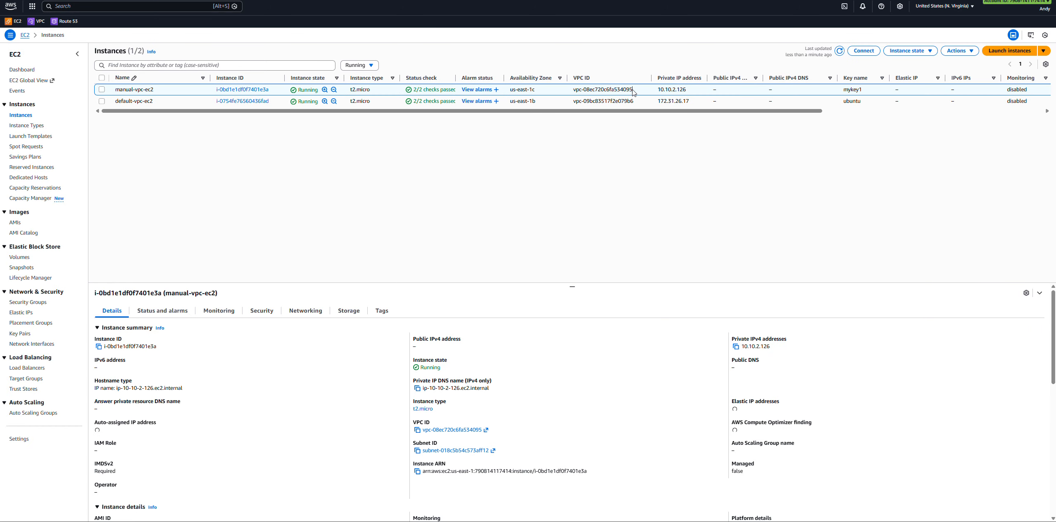
pyautogui.tripleClick(626, 92)
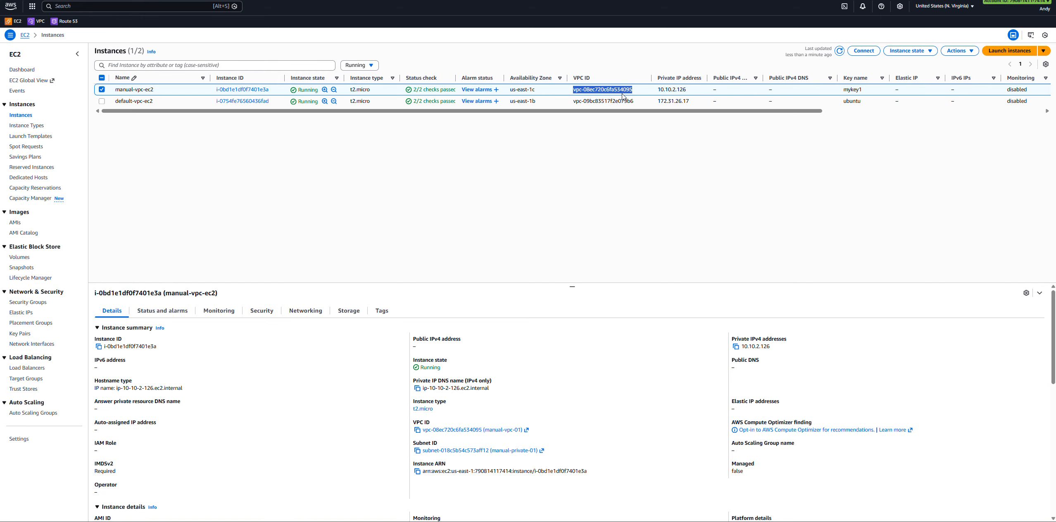
pyautogui.click(626, 101)
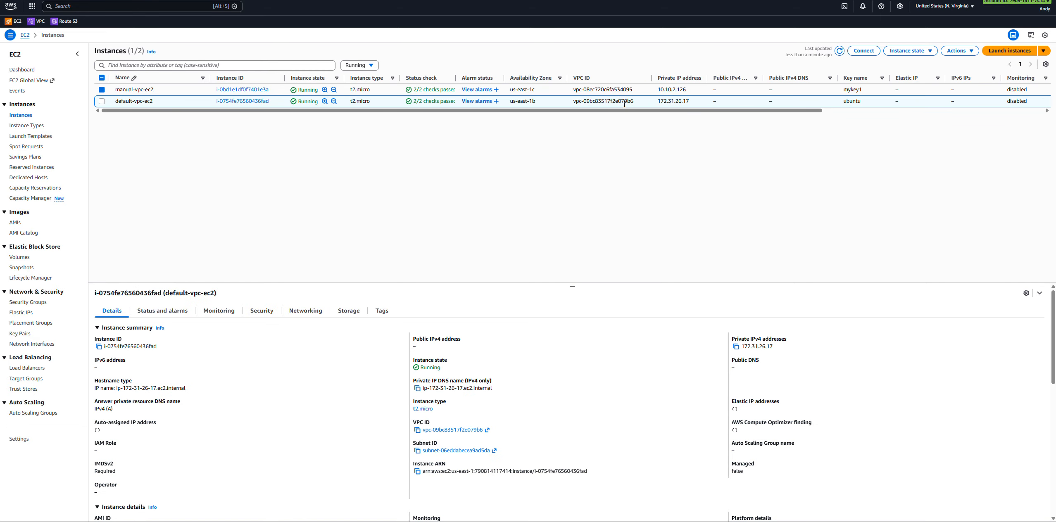
pyautogui.doubleClick(625, 102)
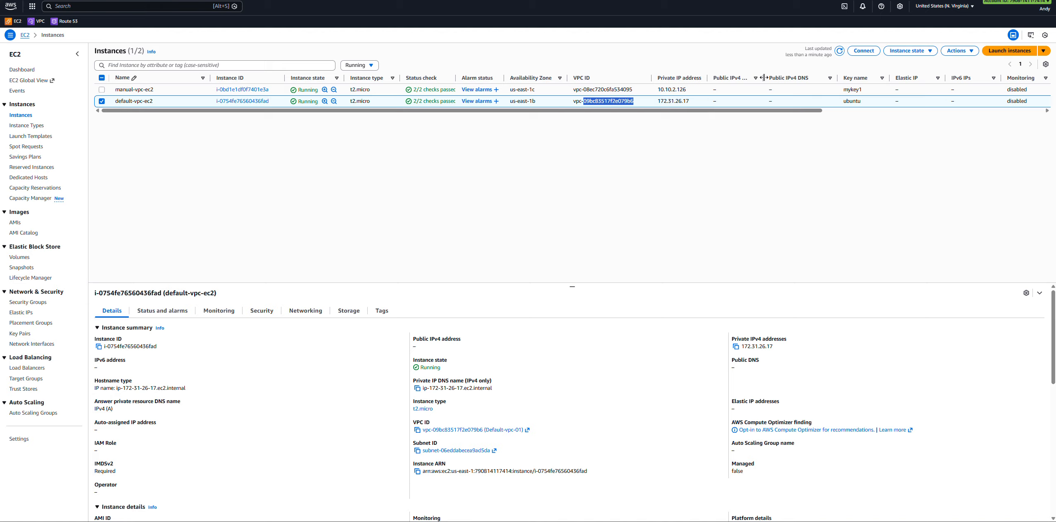
# Step: Widen the Public IPv4 address column and check both running instances for a public address
pyautogui.moveTo(764, 78); pyautogui.dragTo(782, 78)
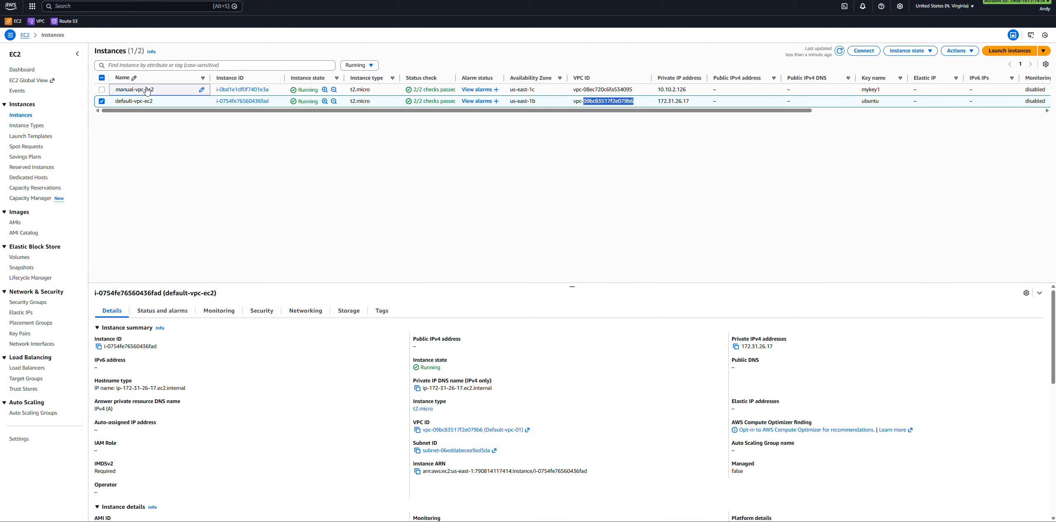
pyautogui.click(731, 88)
pyautogui.click(747, 104)
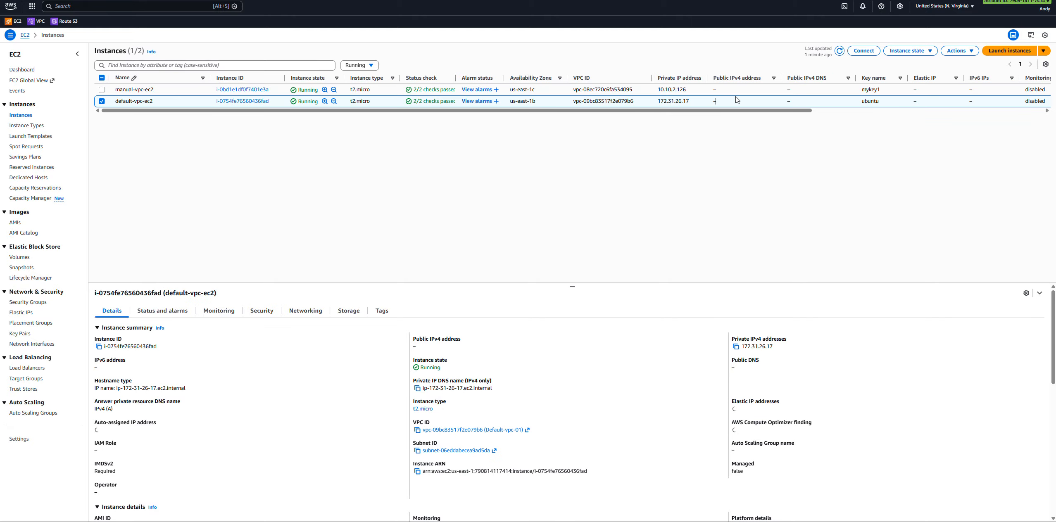
# Step: Review the security and networking details of default-vpc-ec2 and open its subnet
pyautogui.click(261, 316)
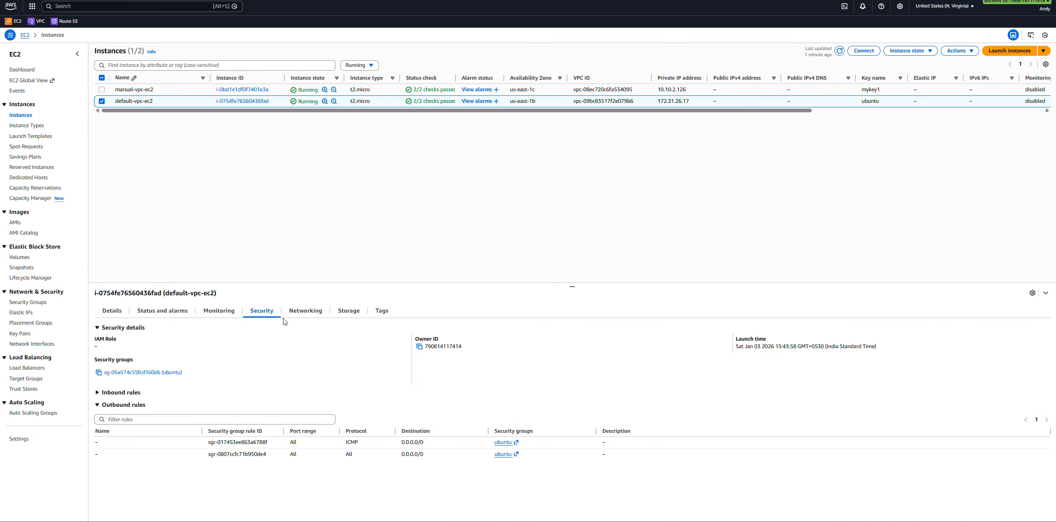
pyautogui.click(303, 314)
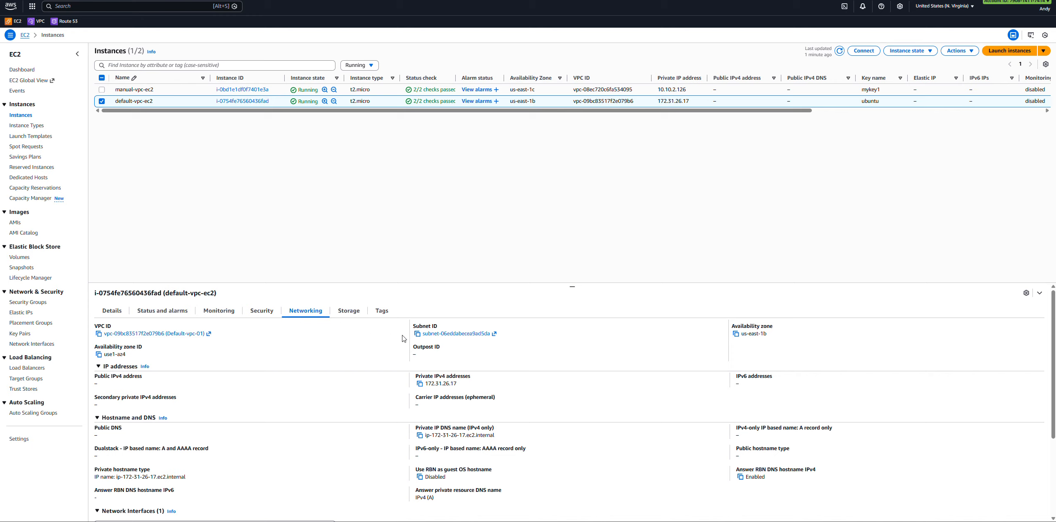
pyautogui.click(448, 337)
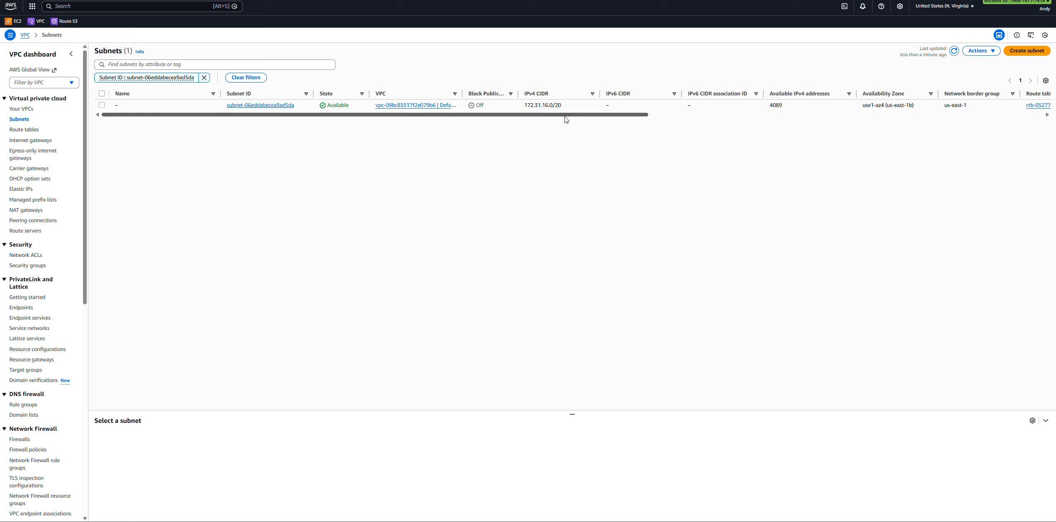
# Step: Open the route table used by the subnet and examine its 0.0.0.0/0 route
pyautogui.moveTo(564, 116); pyautogui.dragTo(810, 117)
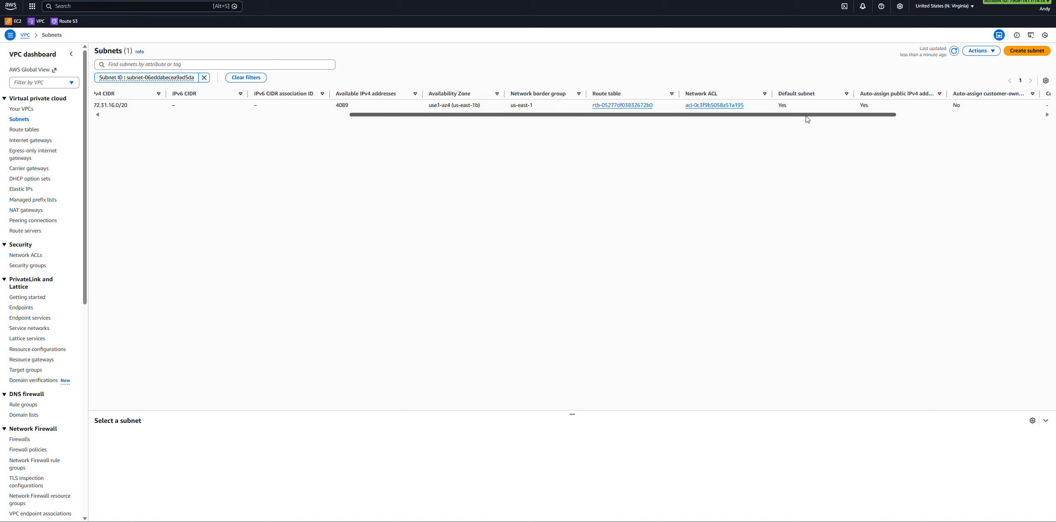
pyautogui.click(626, 108)
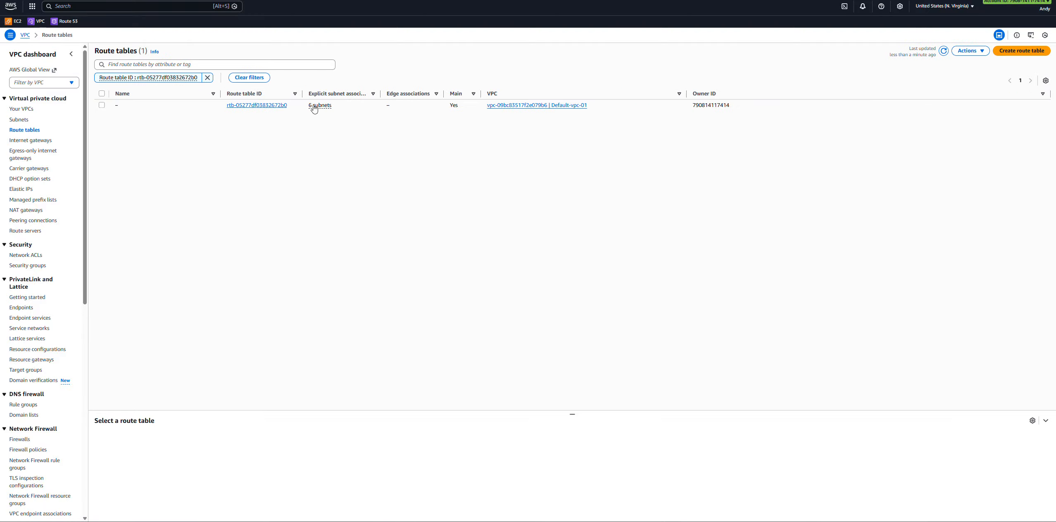
pyautogui.click(242, 107)
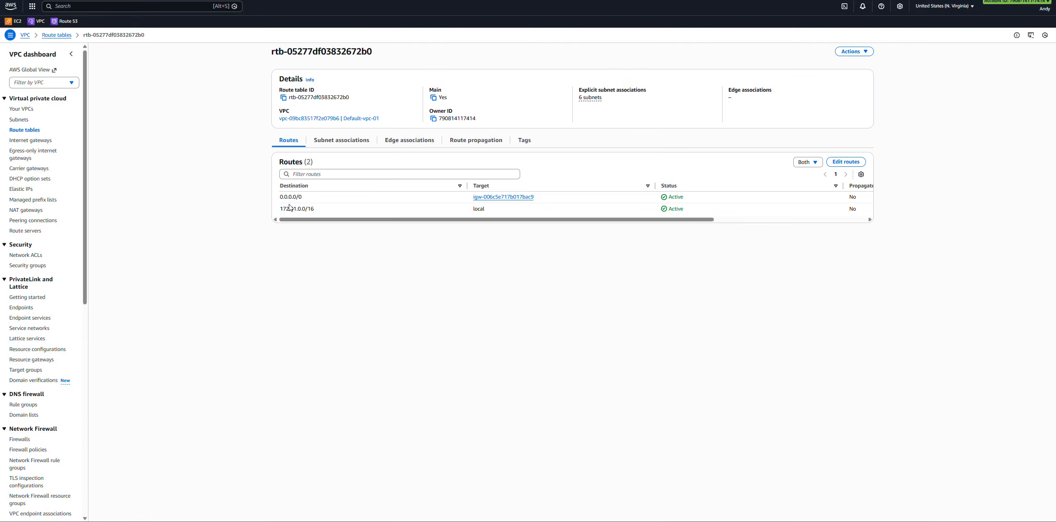
pyautogui.moveTo(283, 198); pyautogui.dragTo(807, 201)
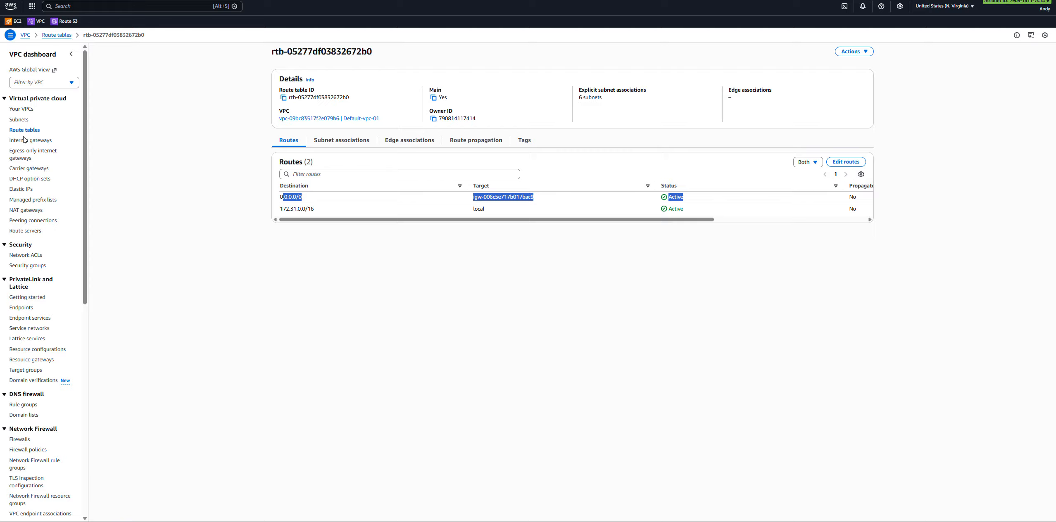
# Step: Go back to the EC2 instances and enable auto-assign public IP on eth0 of default-vpc-ec2, saving and confirming the change
pyautogui.hotkey('ctrl', 'Tab')
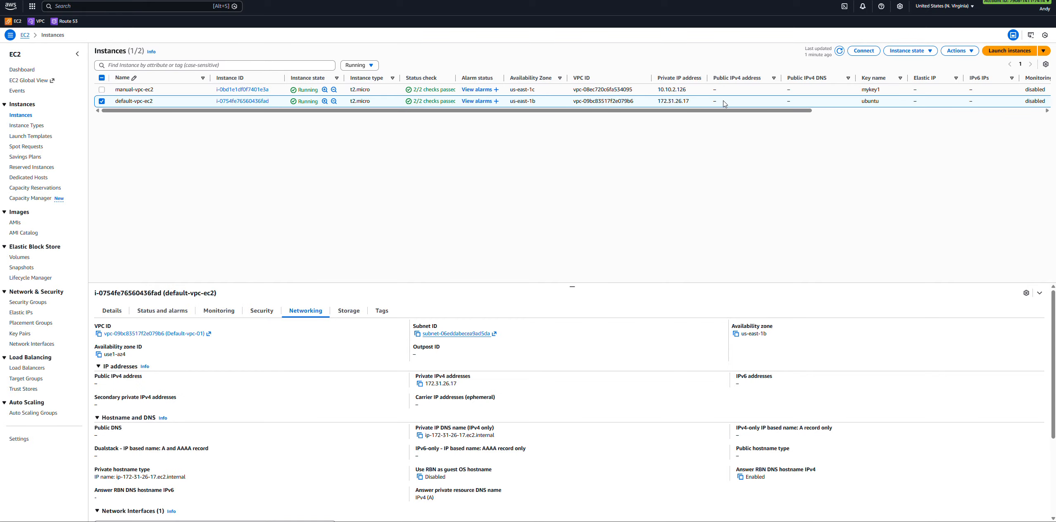
pyautogui.click(247, 102)
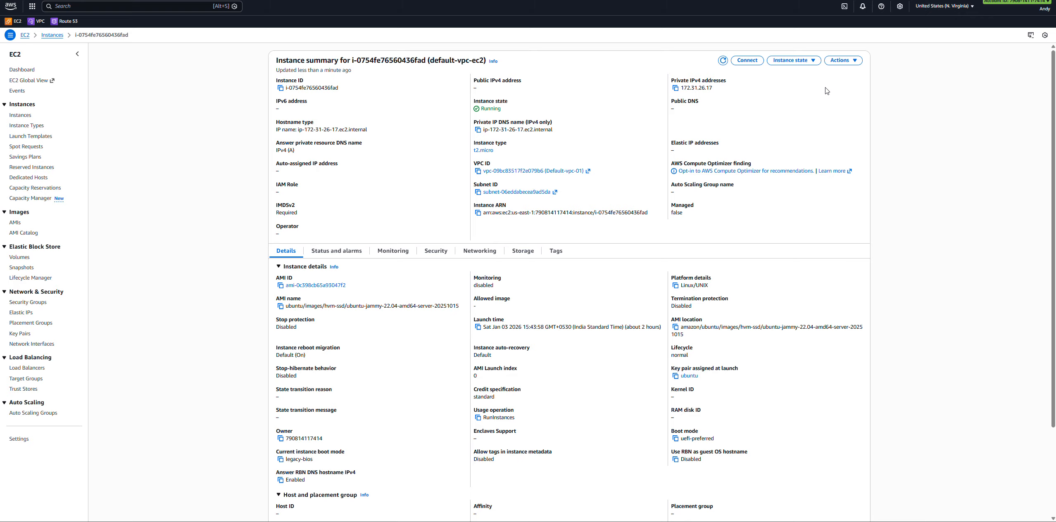
pyautogui.click(841, 60)
pyautogui.moveTo(855, 95)
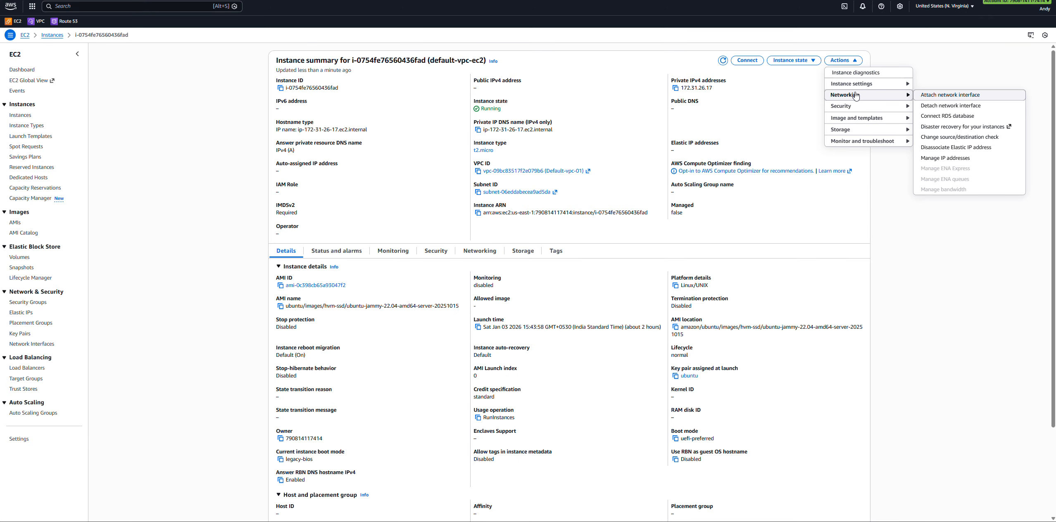
pyautogui.click(939, 158)
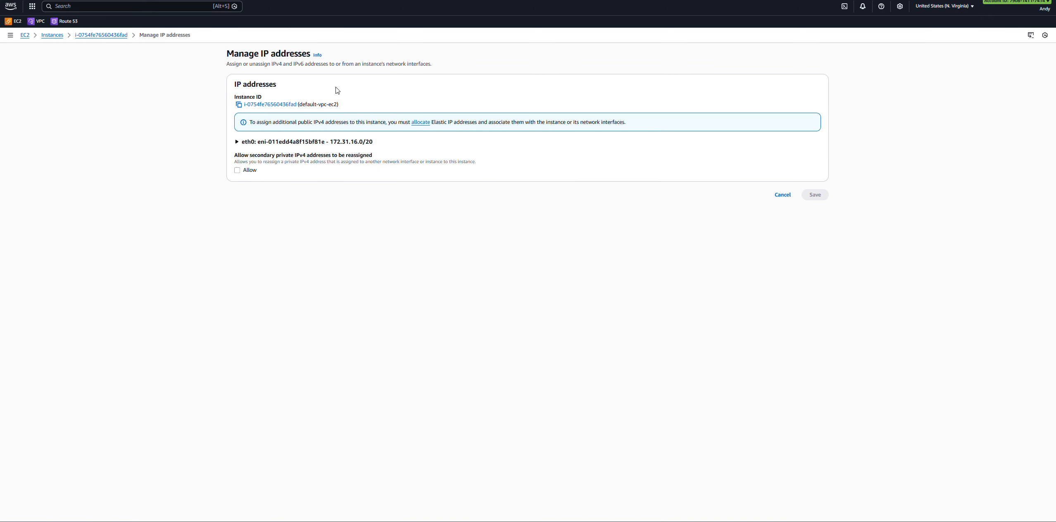
pyautogui.click(244, 143)
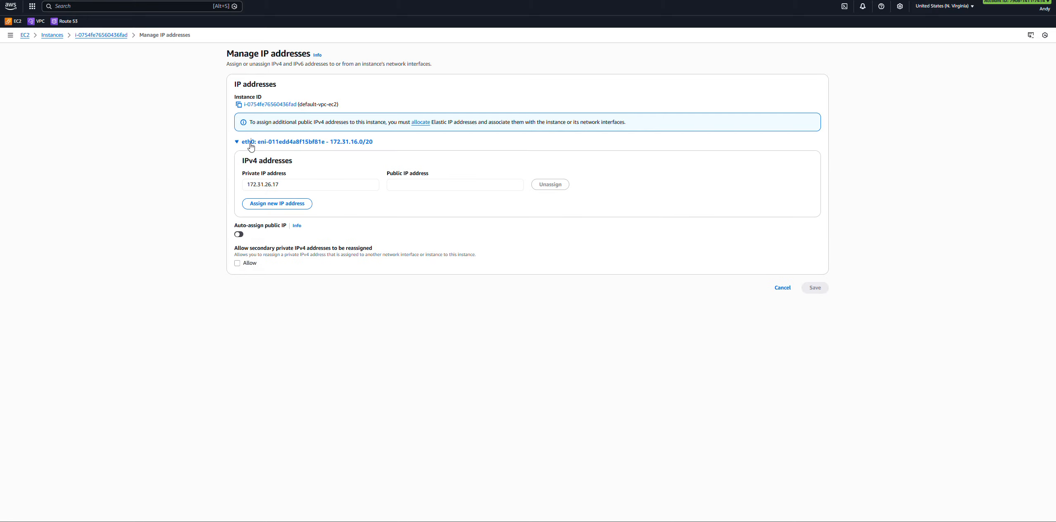
pyautogui.click(238, 235)
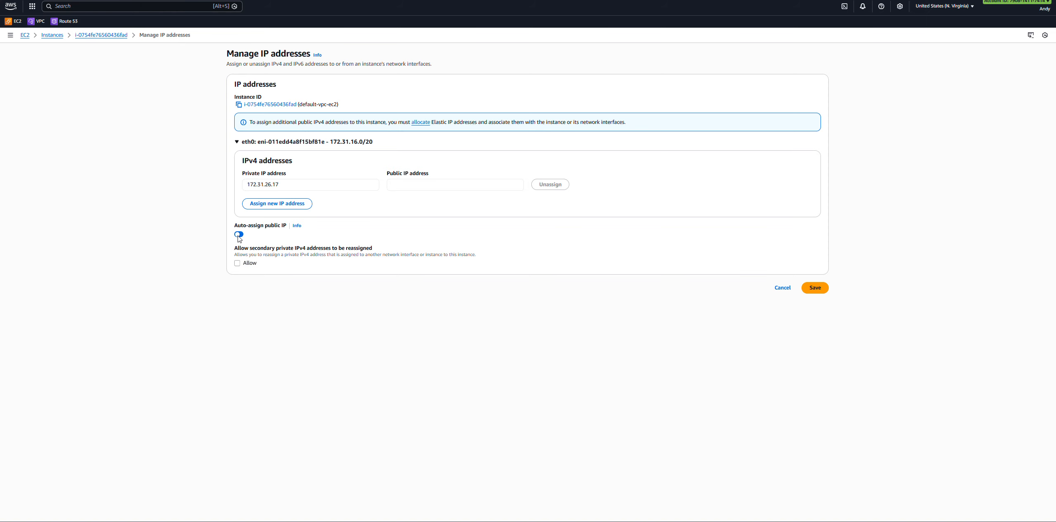
pyautogui.click(814, 288)
pyautogui.click(613, 318)
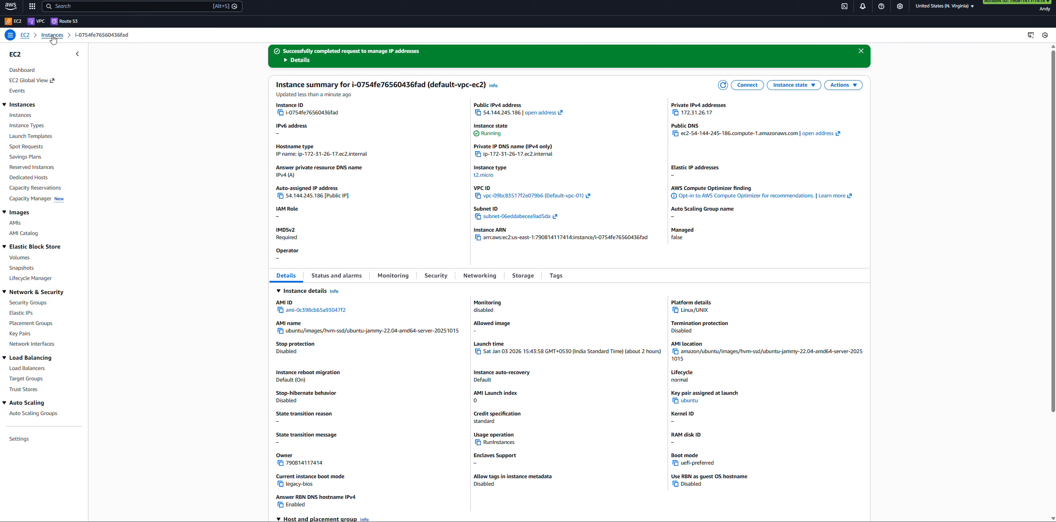
# Step: Return to the instances list and filter it to running instances
pyautogui.click(52, 35)
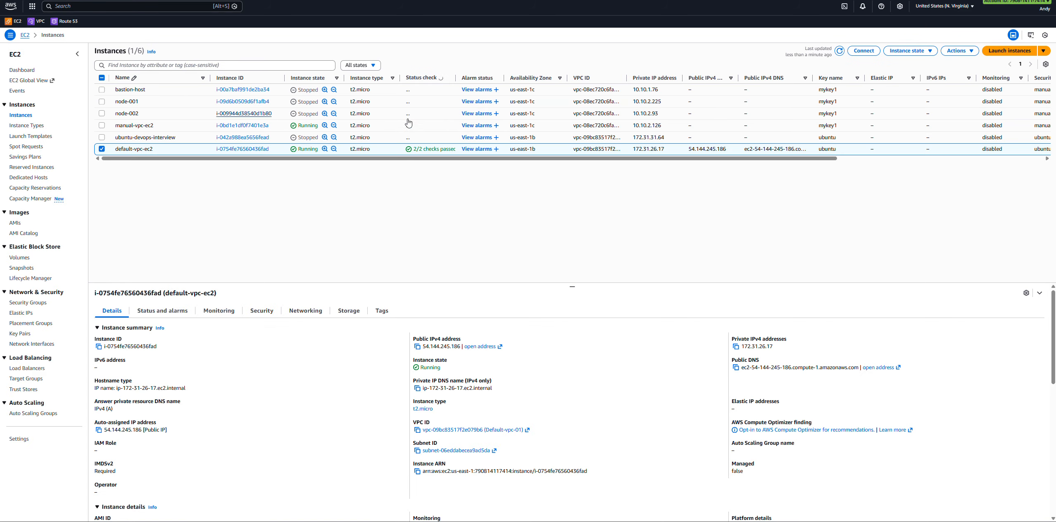
pyautogui.click(358, 65)
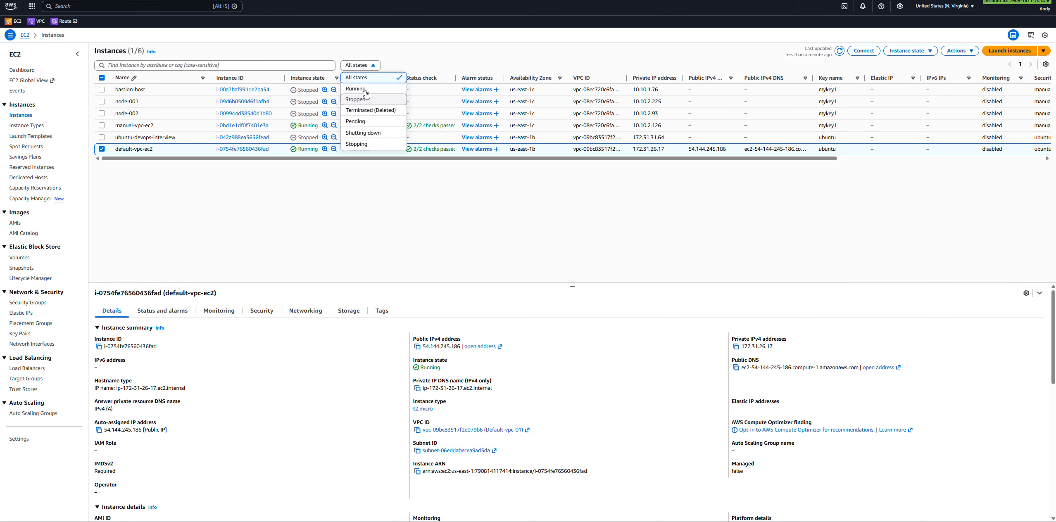
pyautogui.click(370, 93)
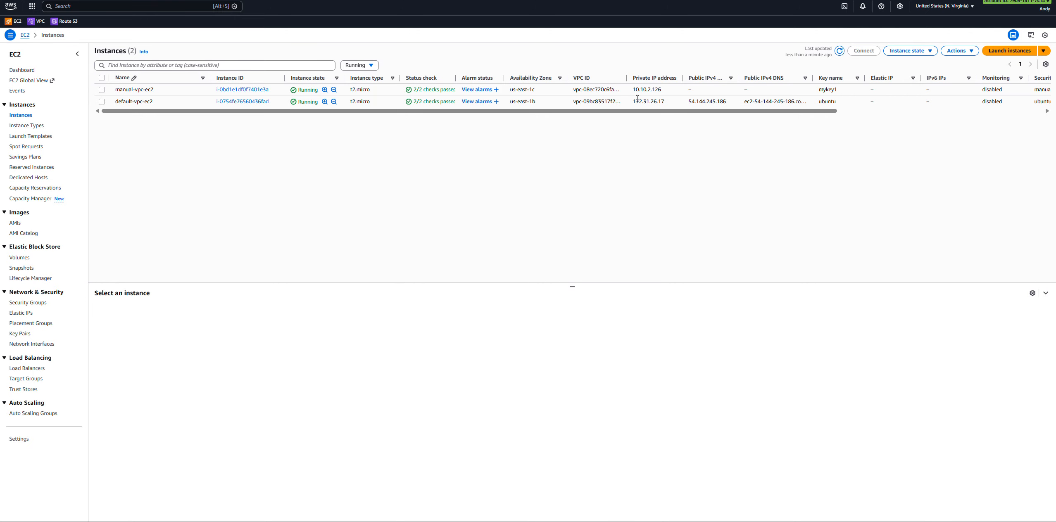
# Step: Enable auto-assign public IP on eth0 of manual-vpc-ec2, saving and confirming the IP address update
pyautogui.click(246, 90)
pyautogui.click(790, 60)
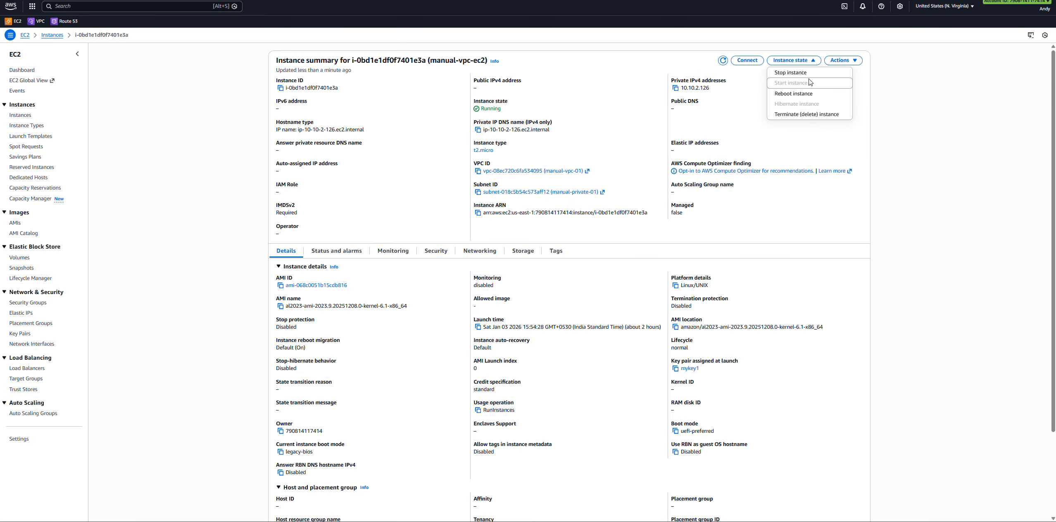
pyautogui.click(843, 60)
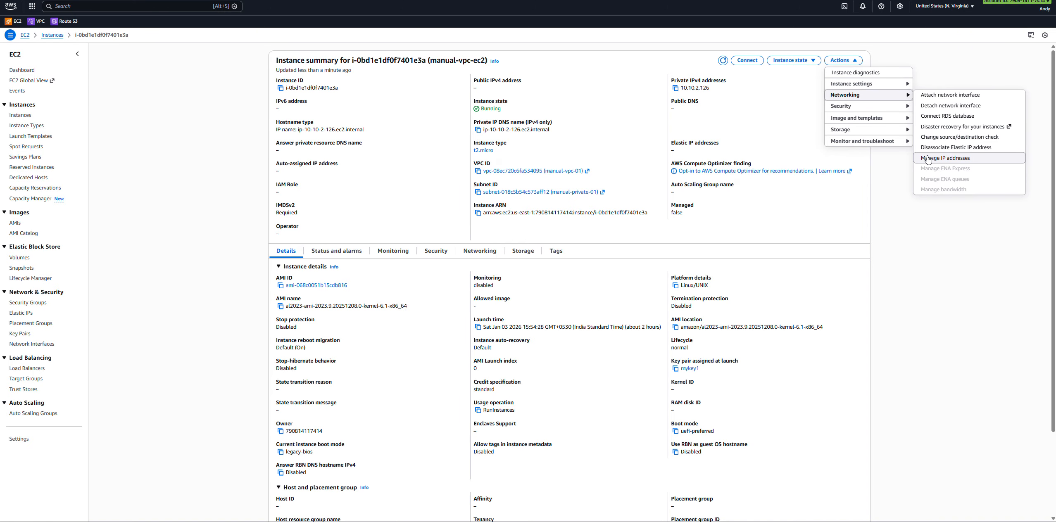
pyautogui.click(950, 159)
pyautogui.click(244, 142)
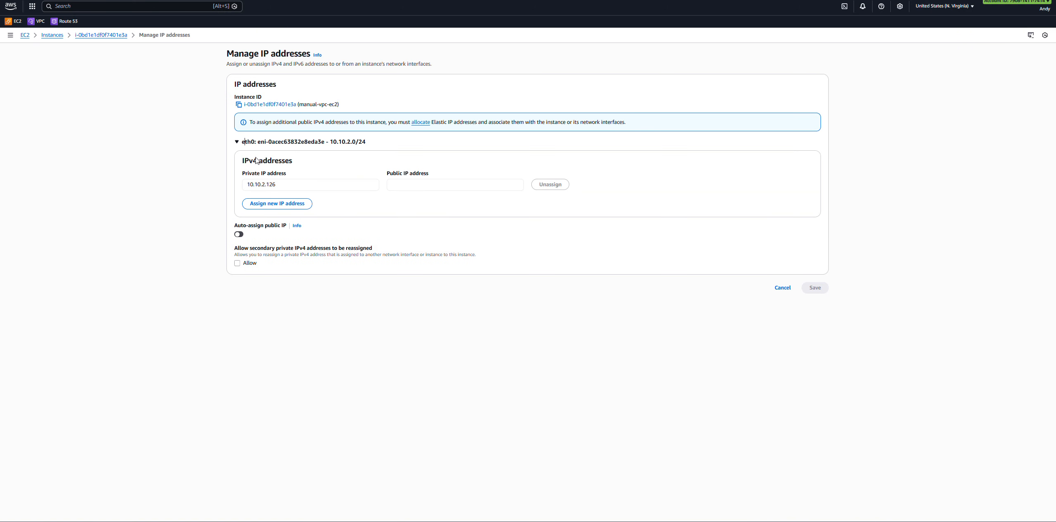
pyautogui.click(241, 235)
pyautogui.click(815, 288)
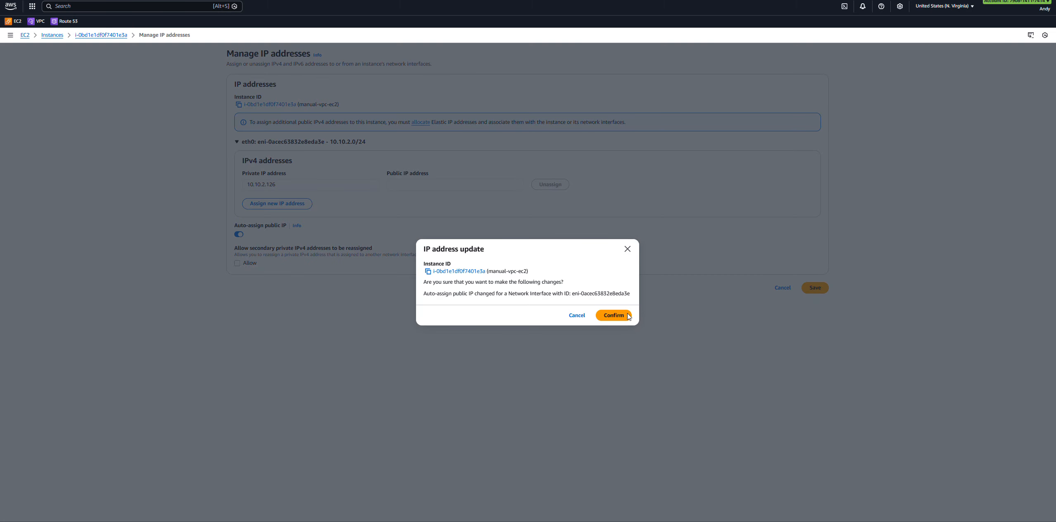
pyautogui.click(613, 315)
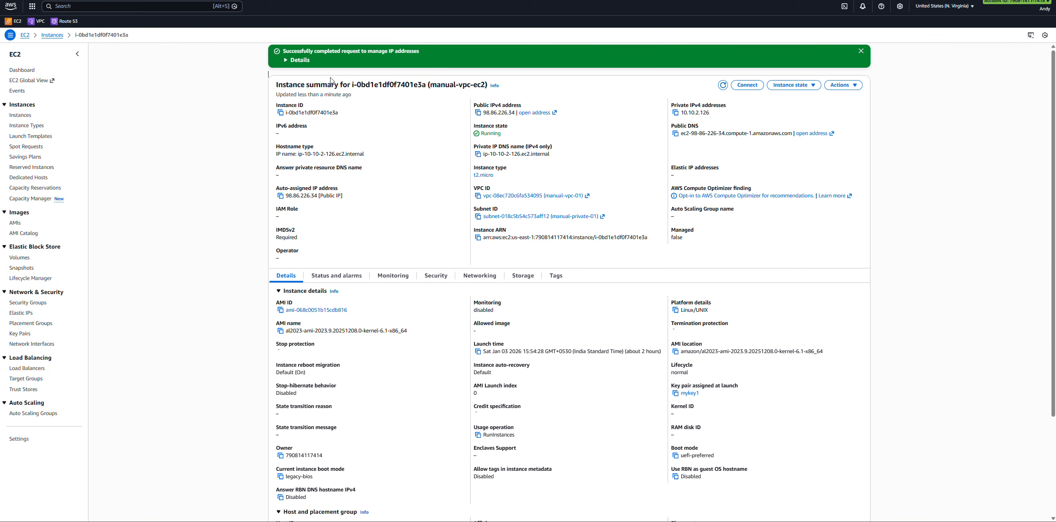
# Step: Show only running instances in the list again and open the instance summary of manual-vpc-ec2
pyautogui.click(52, 36)
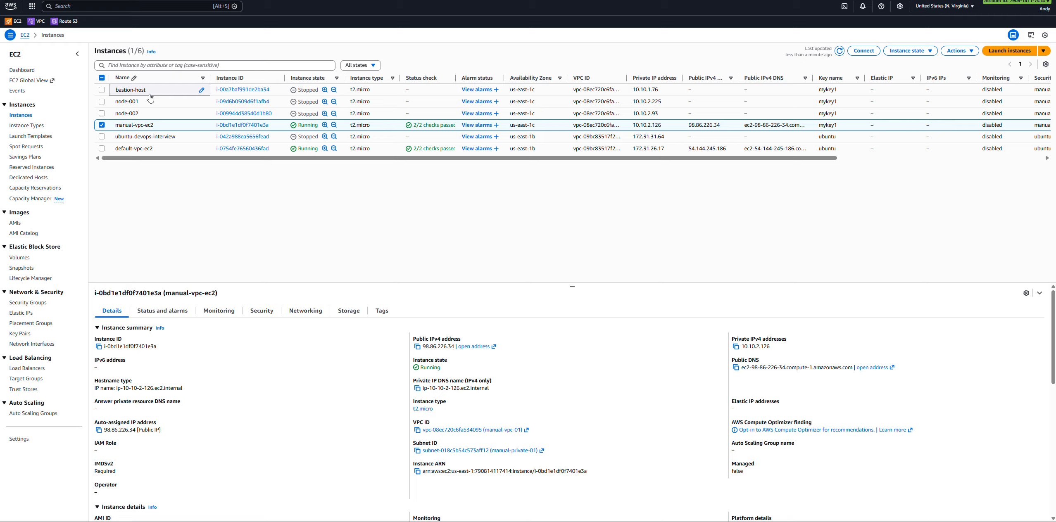
pyautogui.click(347, 65)
pyautogui.click(358, 81)
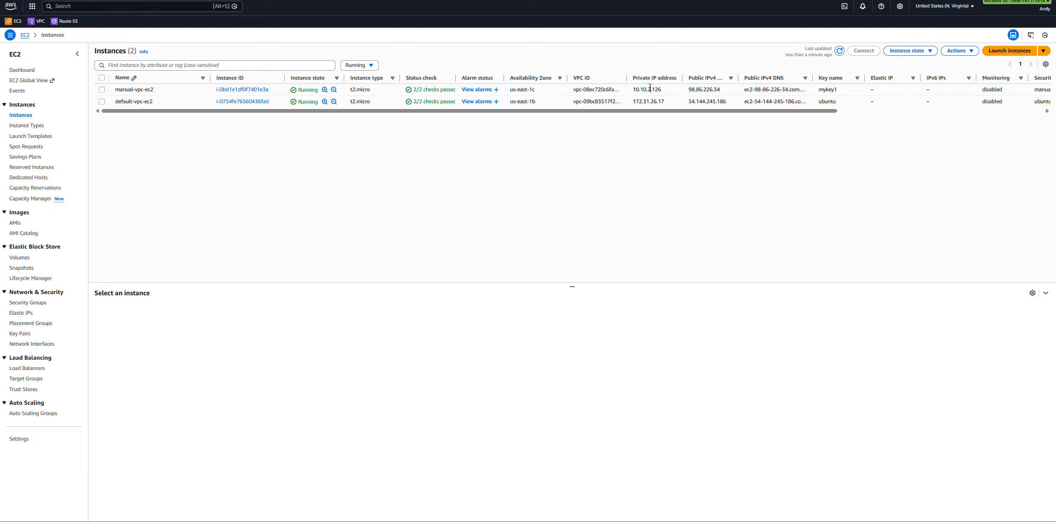
pyautogui.doubleClick(652, 103)
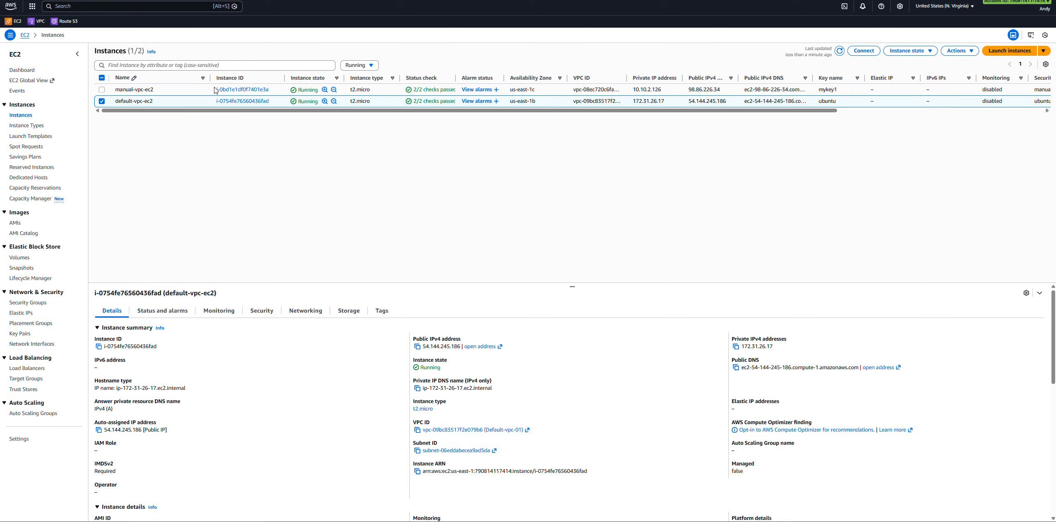
pyautogui.click(230, 90)
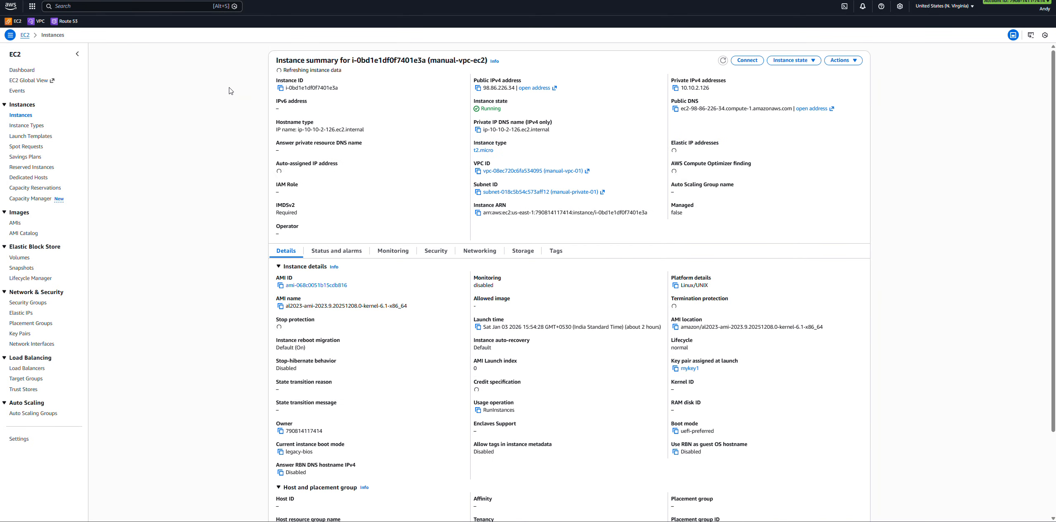
# Step: Copy the example SSH client command for manual-vpc-ec2 and run it in the first MobaXterm terminal pane
pyautogui.click(747, 58)
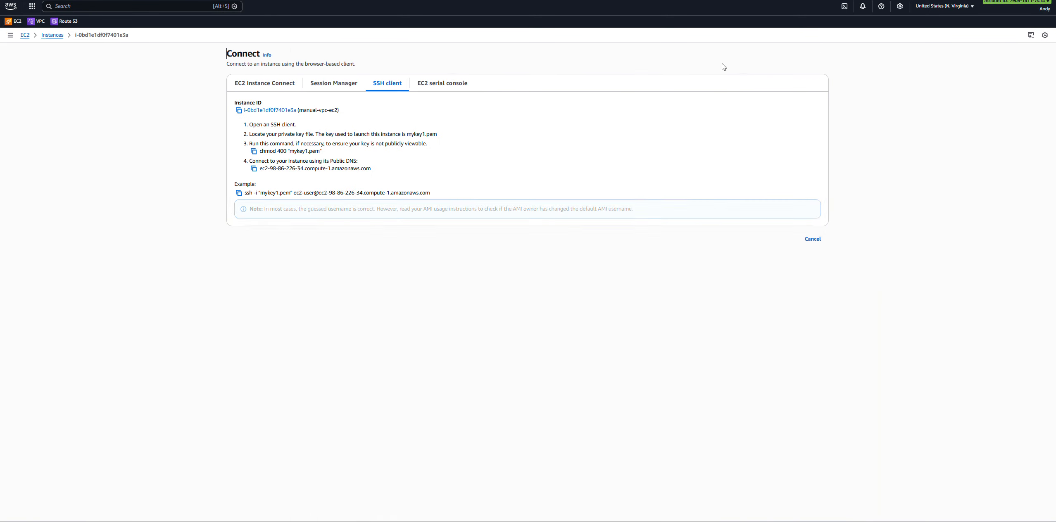
pyautogui.click(239, 194)
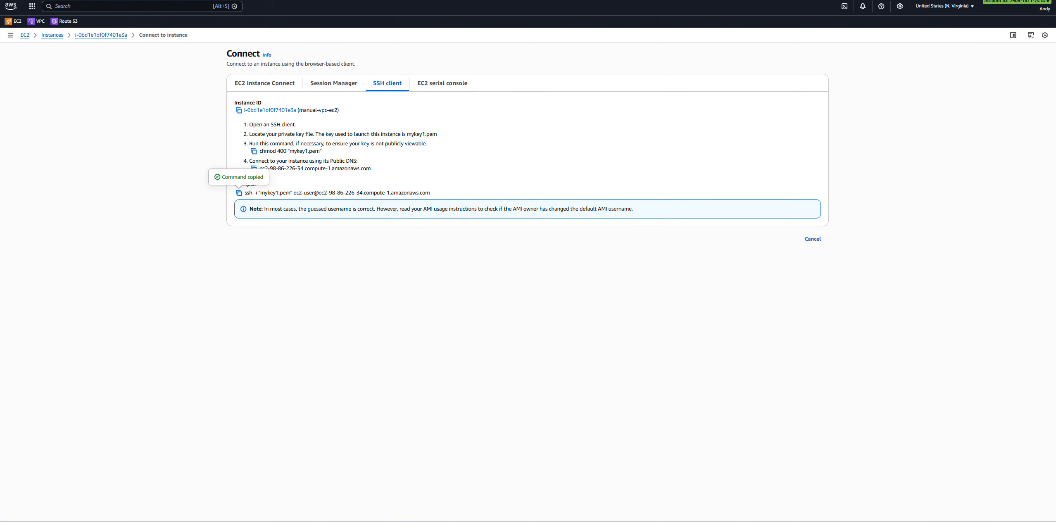
pyautogui.moveTo(638, 521)
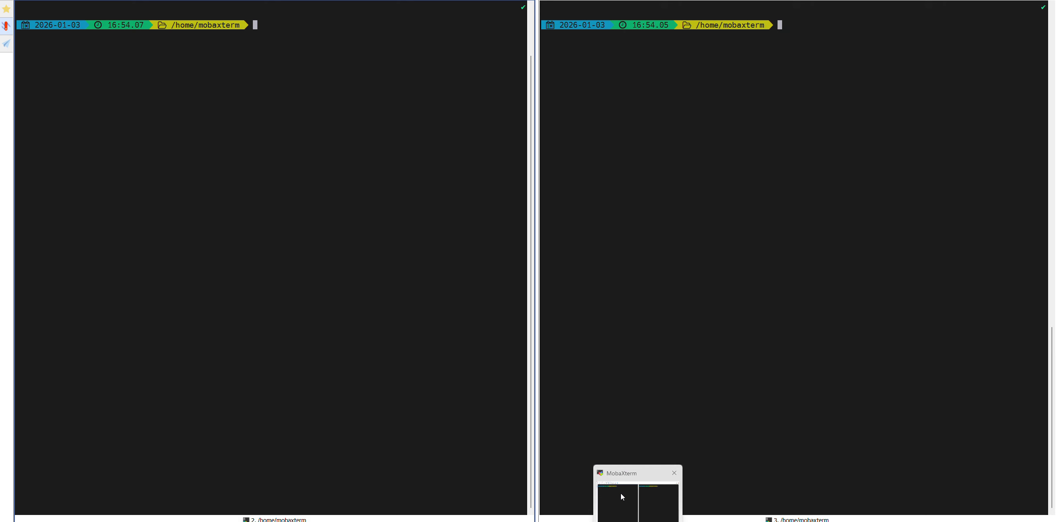
pyautogui.click(620, 493)
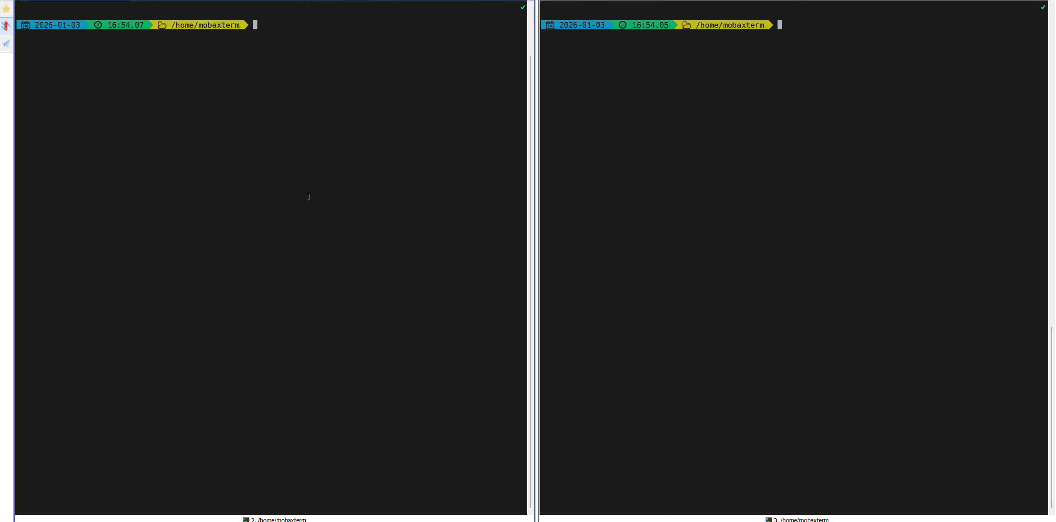
pyautogui.rightClick(194, 122)
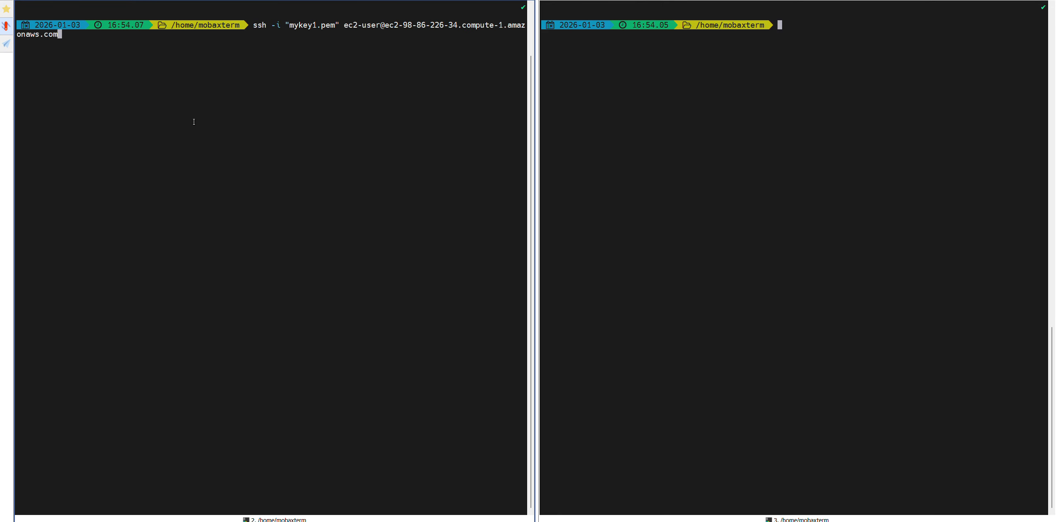
pyautogui.press('Return')
pyautogui.moveTo(291, 28); pyautogui.dragTo(310, 31)
pyautogui.click(240, 59)
# Step: Return to the AWS console, filter the instances to running and copy the example SSH client command for default-vpc-ec2
pyautogui.hotkey('alt', 'Tab')
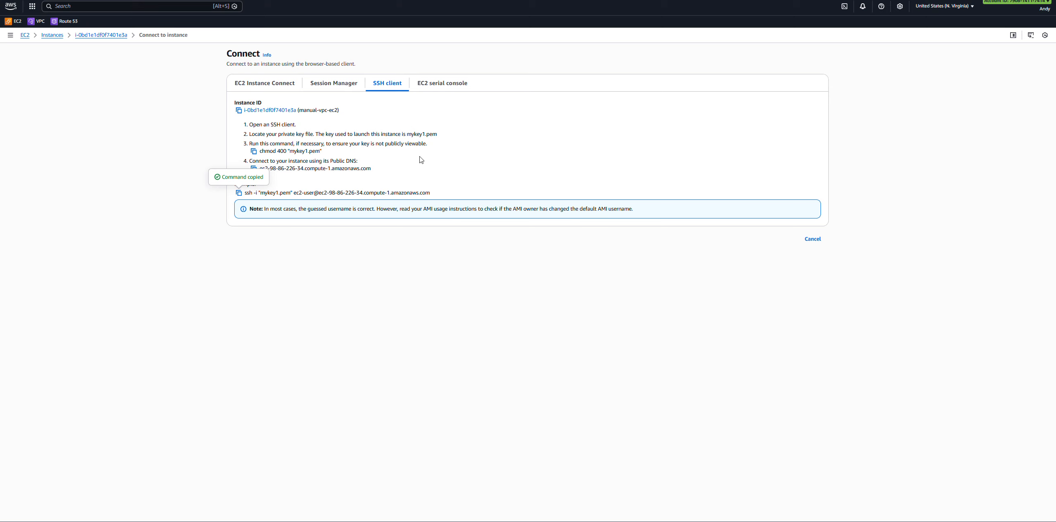
pyautogui.click(61, 36)
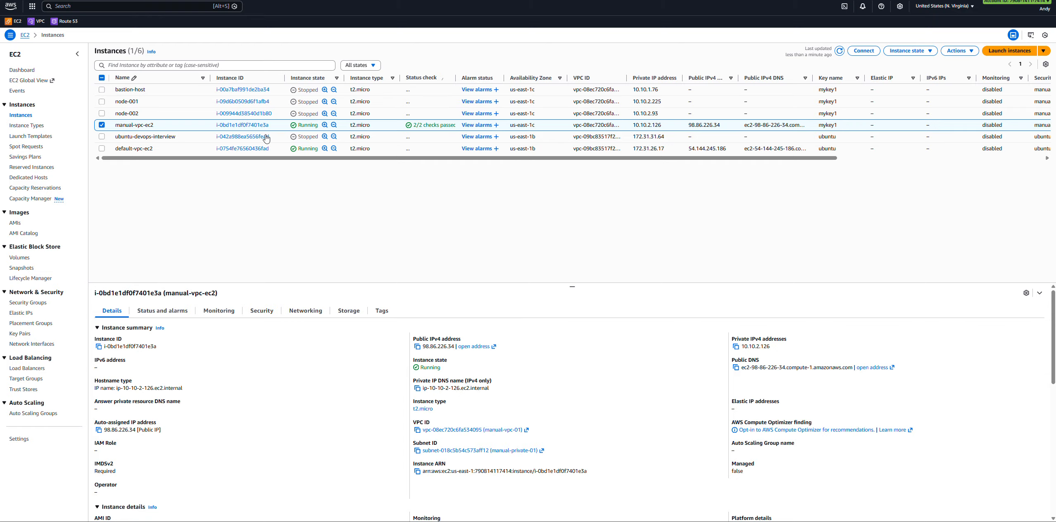
pyautogui.click(359, 65)
pyautogui.click(356, 89)
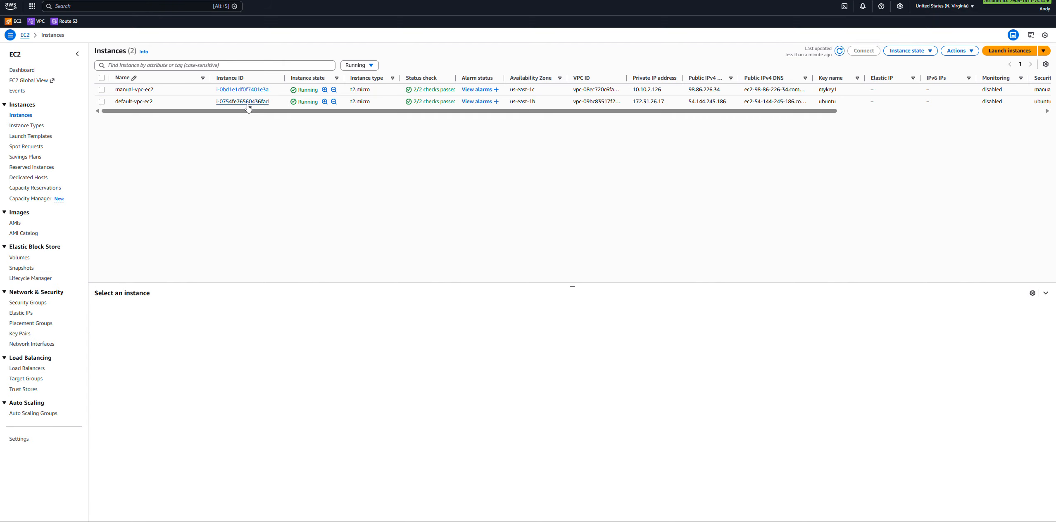
pyautogui.click(248, 102)
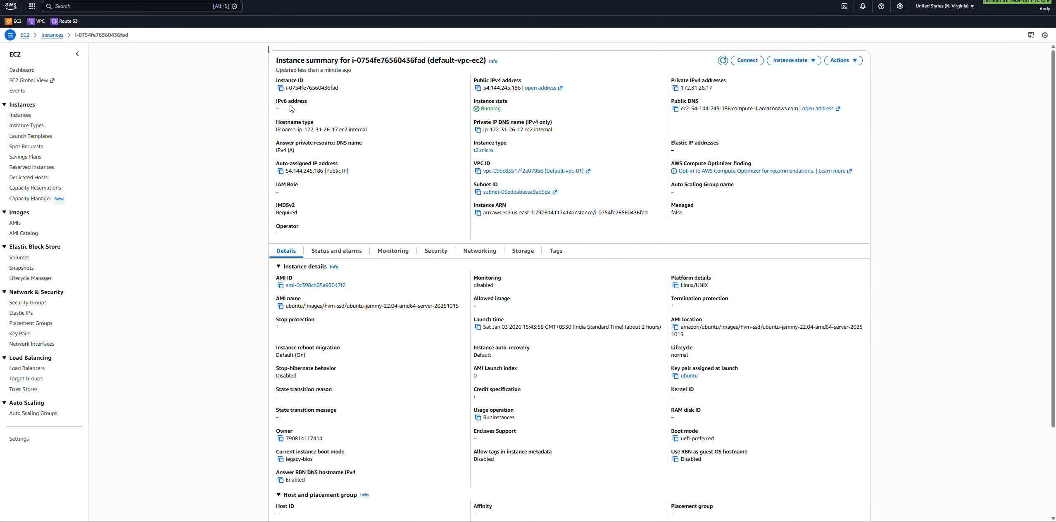
pyautogui.click(761, 61)
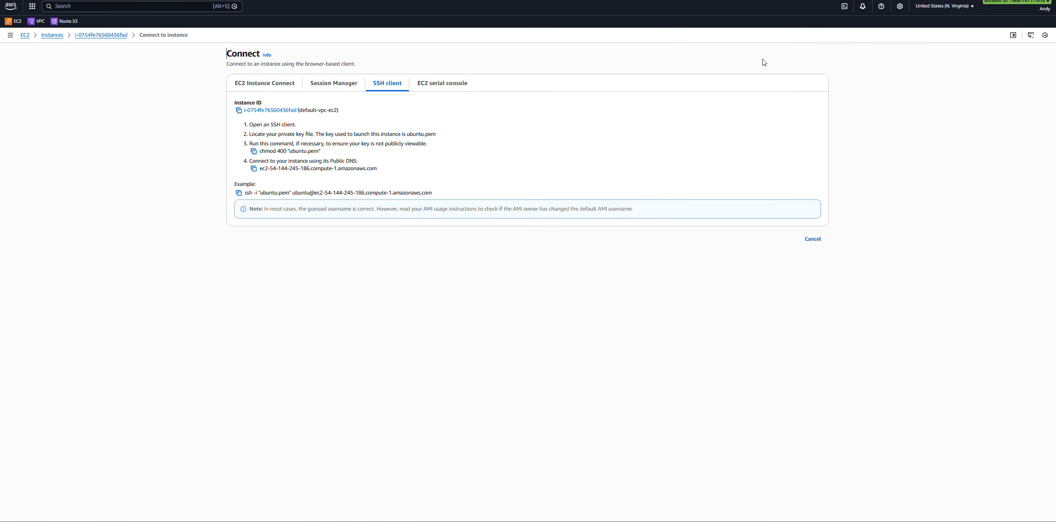
pyautogui.click(239, 192)
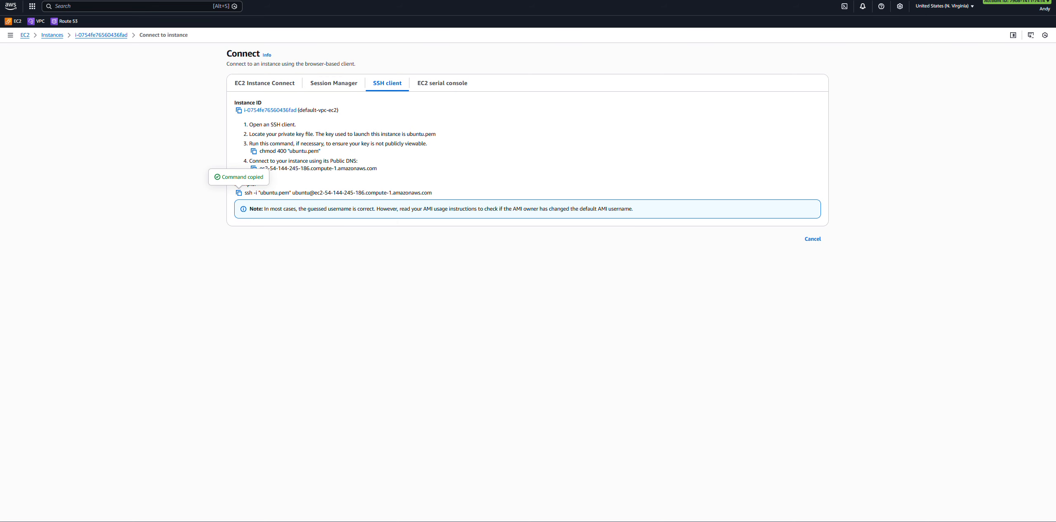
# Step: Switch to MobaXterm, run the copied SSH command in the second terminal pane and answer "yes" to continue connecting
pyautogui.hotkey('alt', 'Tab')
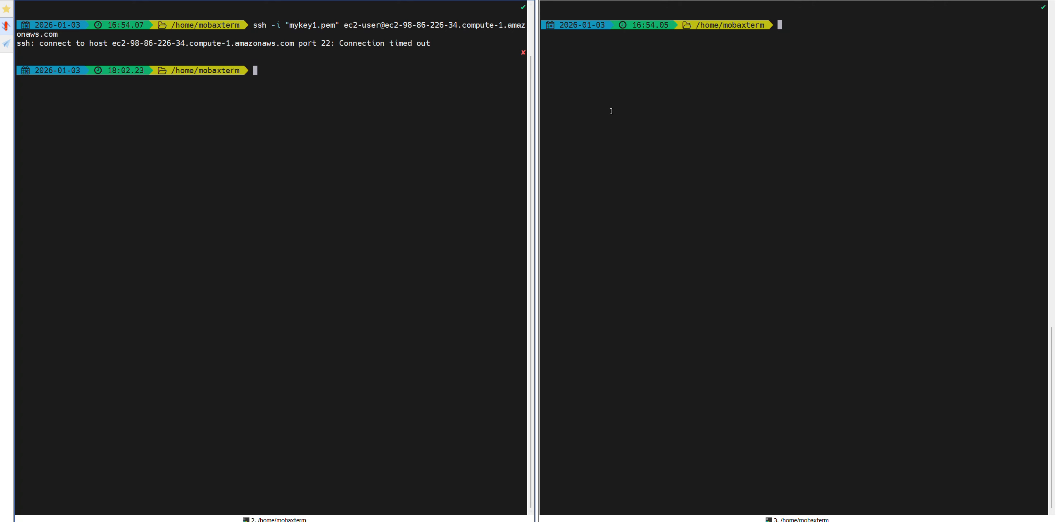
pyautogui.rightClick(611, 111)
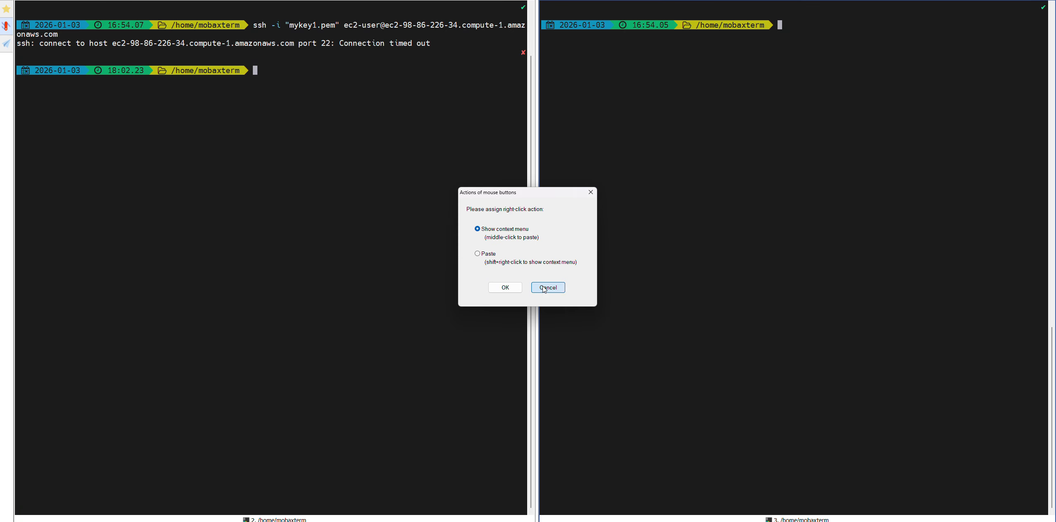
pyautogui.click(544, 289)
pyautogui.click(671, 296)
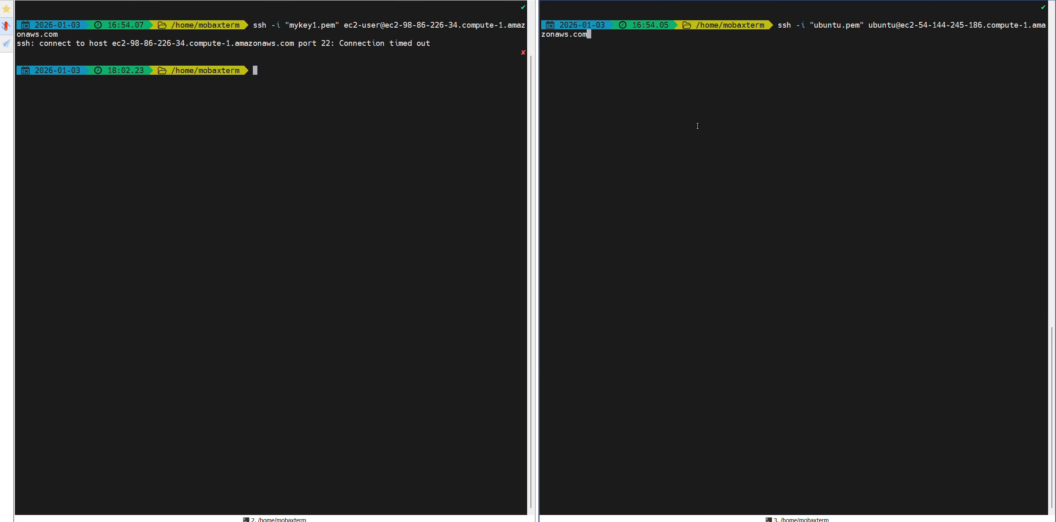
pyautogui.press('Return')
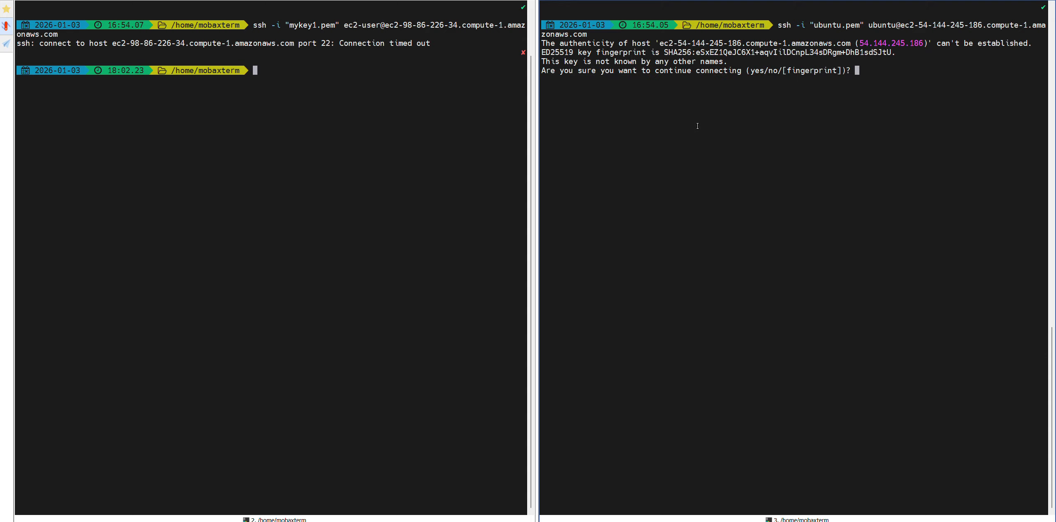
pyautogui.write('yes')
pyautogui.press('Return')
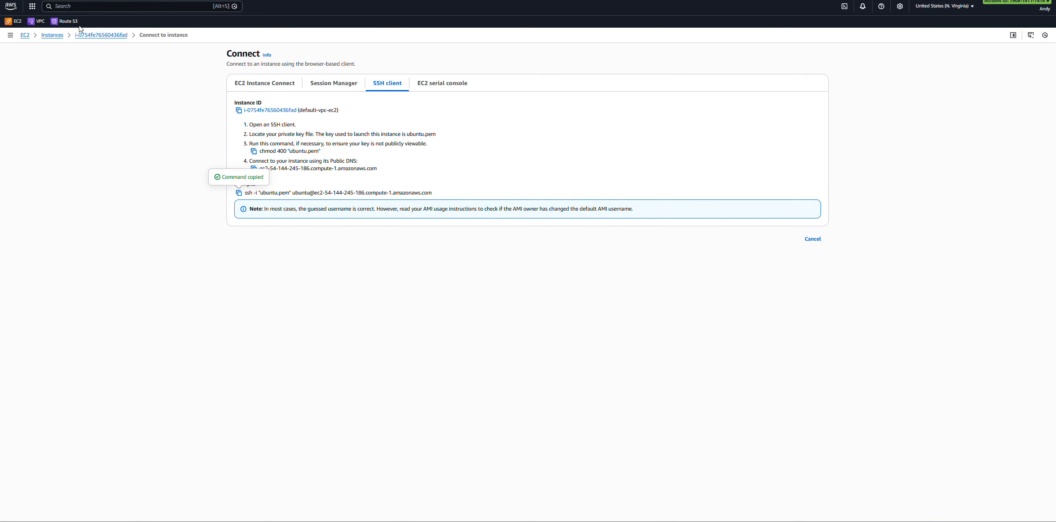
# Step: Go back to the AWS console and view the manual-bastion-sg security group's details and inbound rules
pyautogui.click(47, 36)
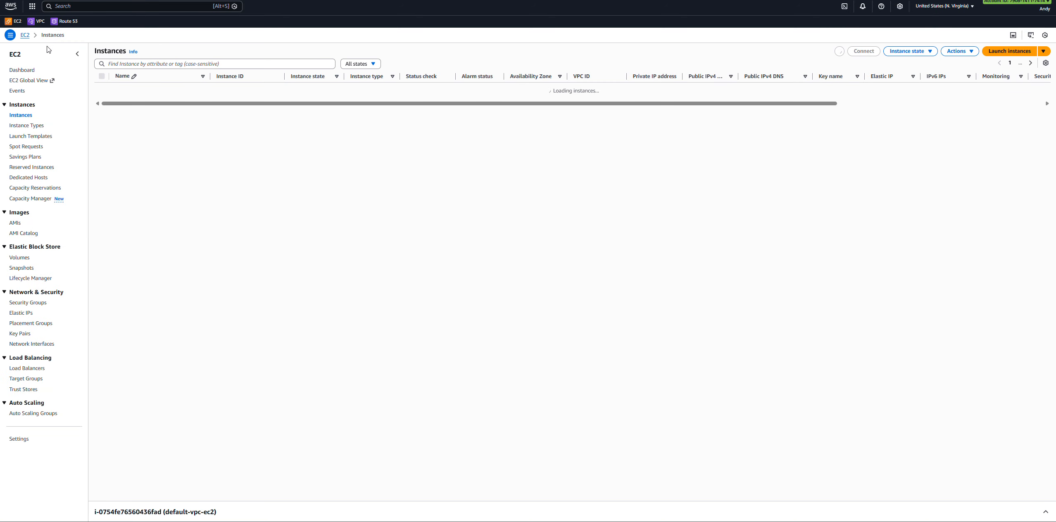
pyautogui.click(30, 304)
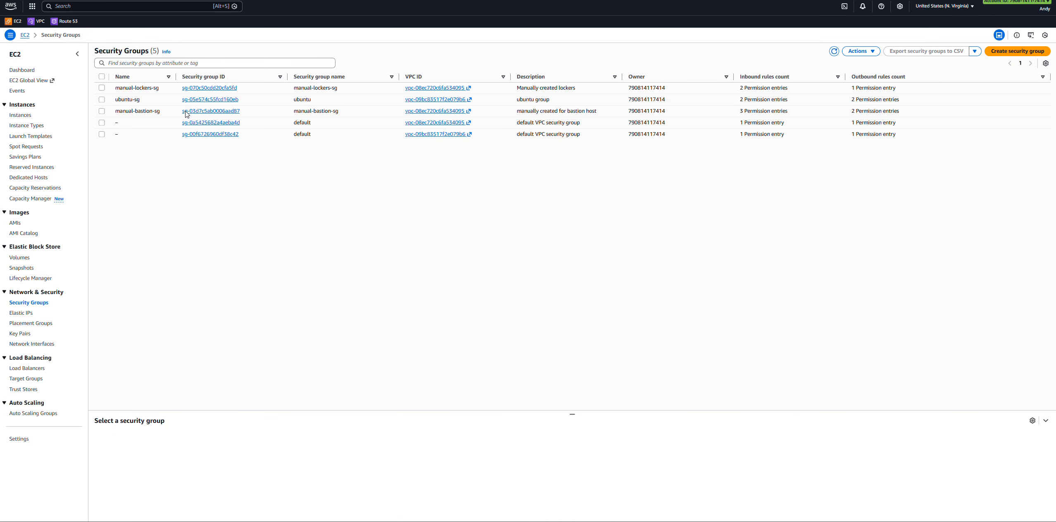
pyautogui.click(220, 112)
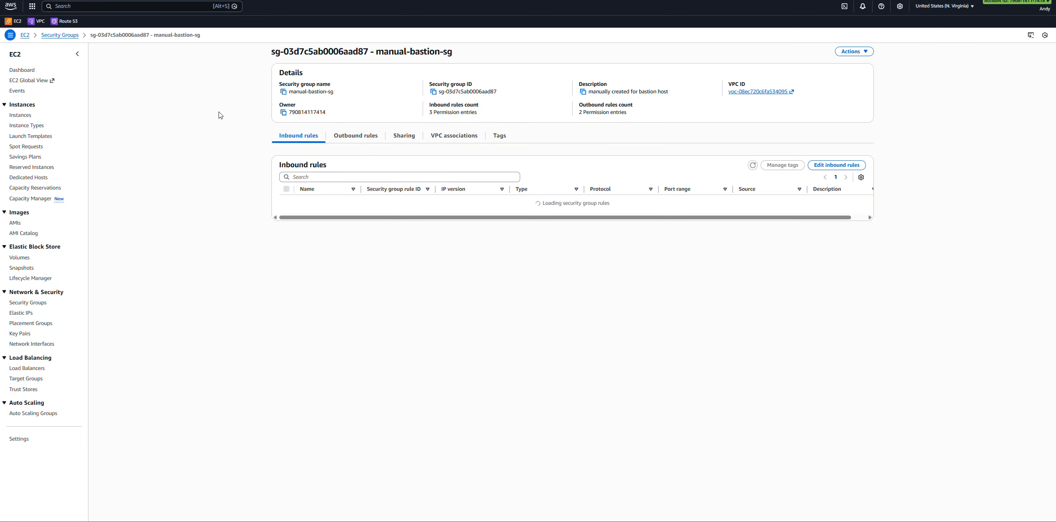
# Step: Return to the EC2 instances, filter them to running and select manual-vpc-ec2
pyautogui.click(21, 115)
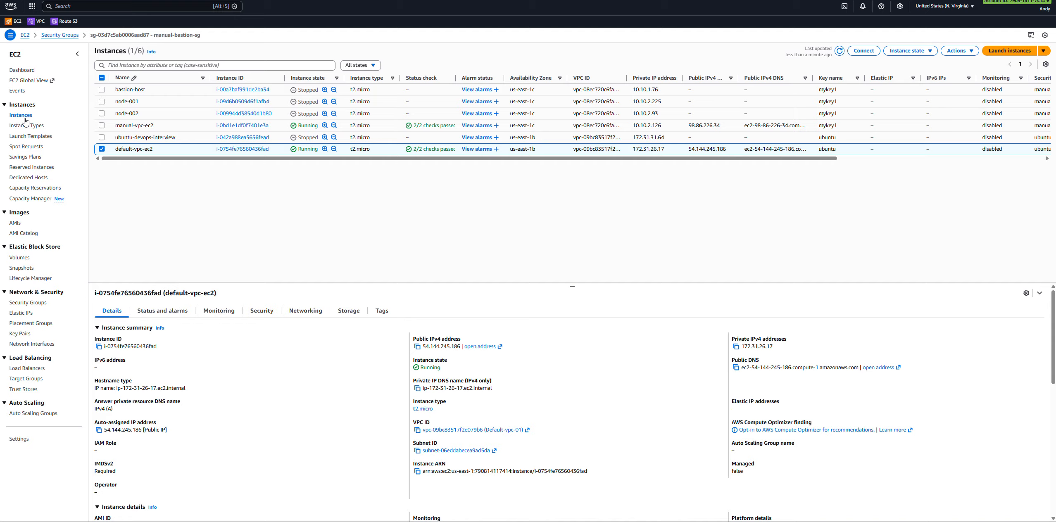
pyautogui.click(373, 66)
pyautogui.click(359, 90)
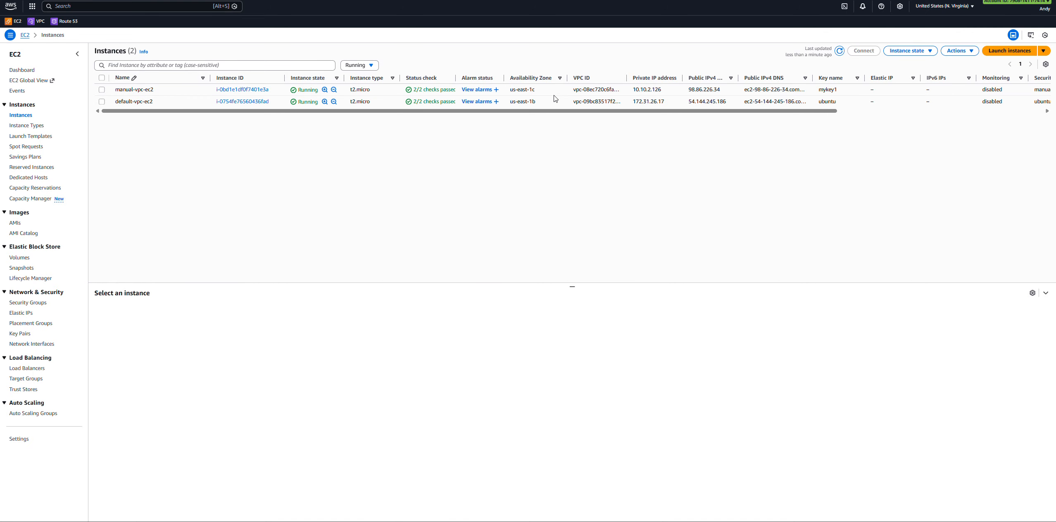
pyautogui.moveTo(684, 89); pyautogui.dragTo(163, 97)
pyautogui.click(234, 95)
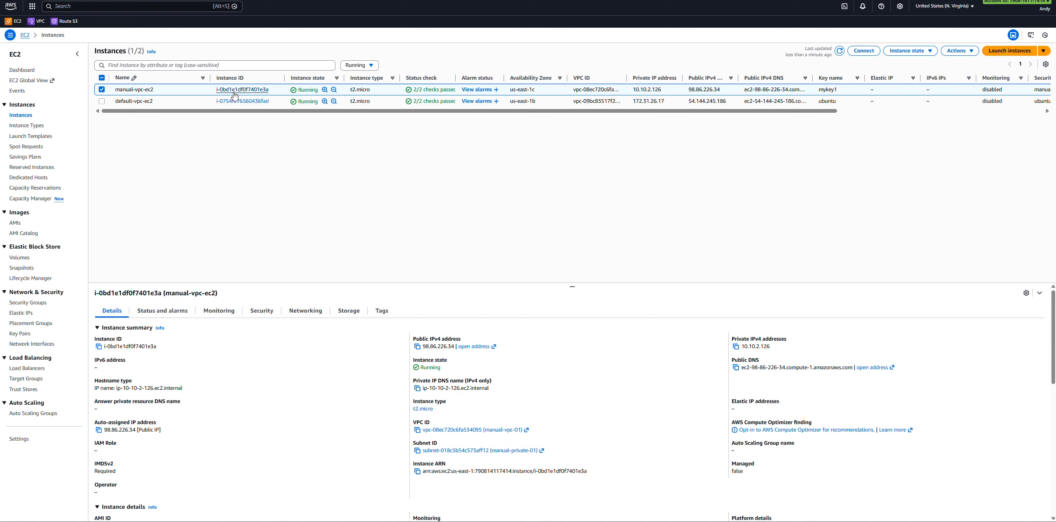
# Step: Open the manual-lockers-sg security group from the security details of manual-vpc-ec2
pyautogui.click(234, 90)
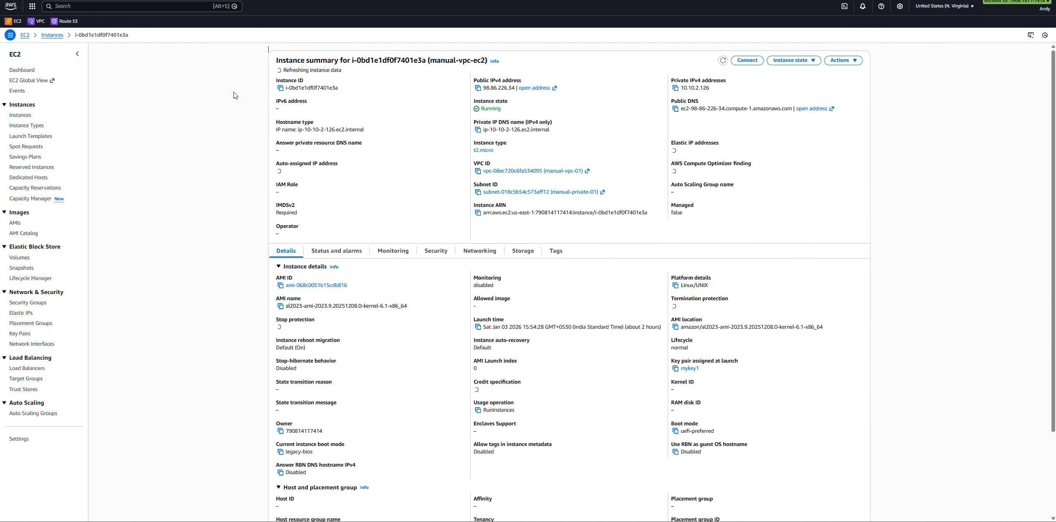
pyautogui.click(437, 253)
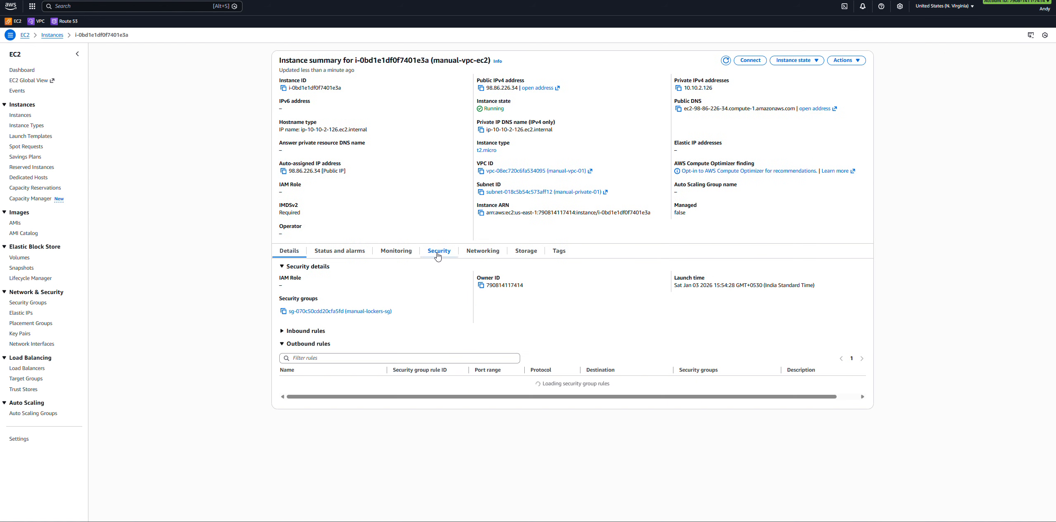
pyautogui.click(335, 314)
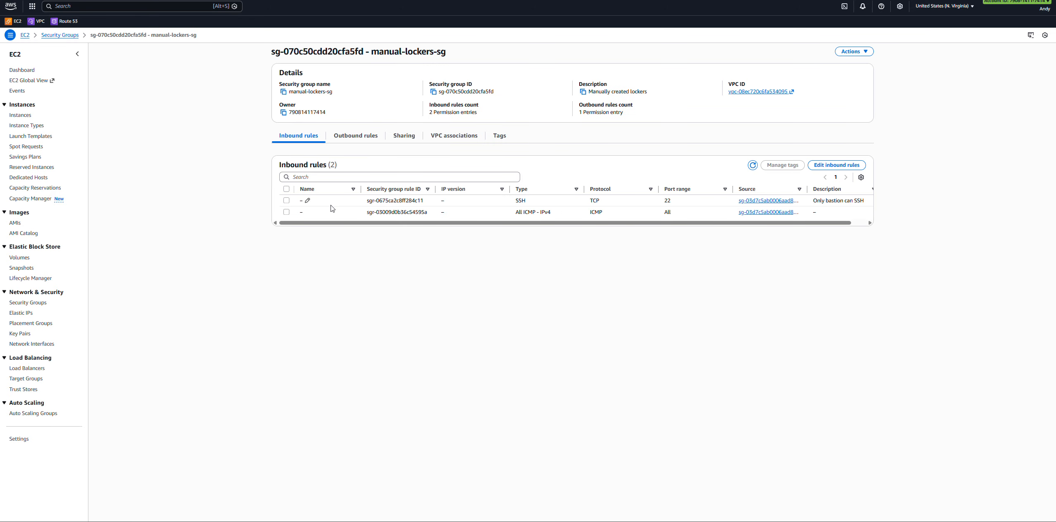
pyautogui.click(828, 167)
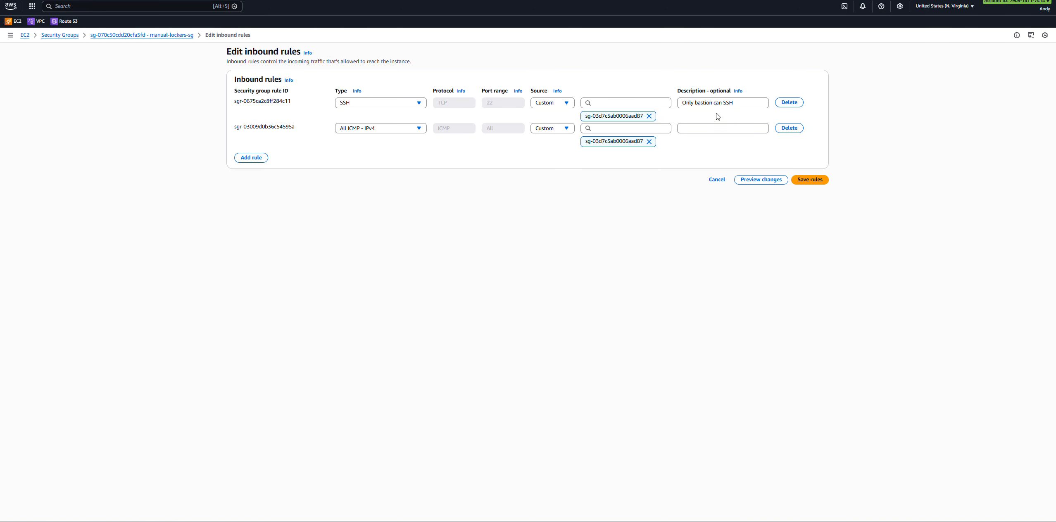
pyautogui.click(728, 102)
pyautogui.hotkey('ctrl', 'a')
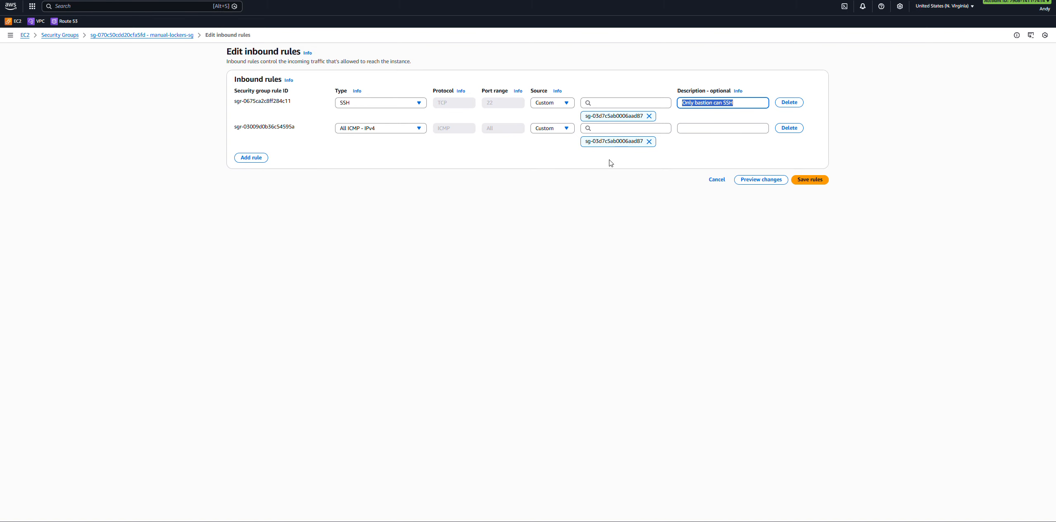
pyautogui.click(648, 116)
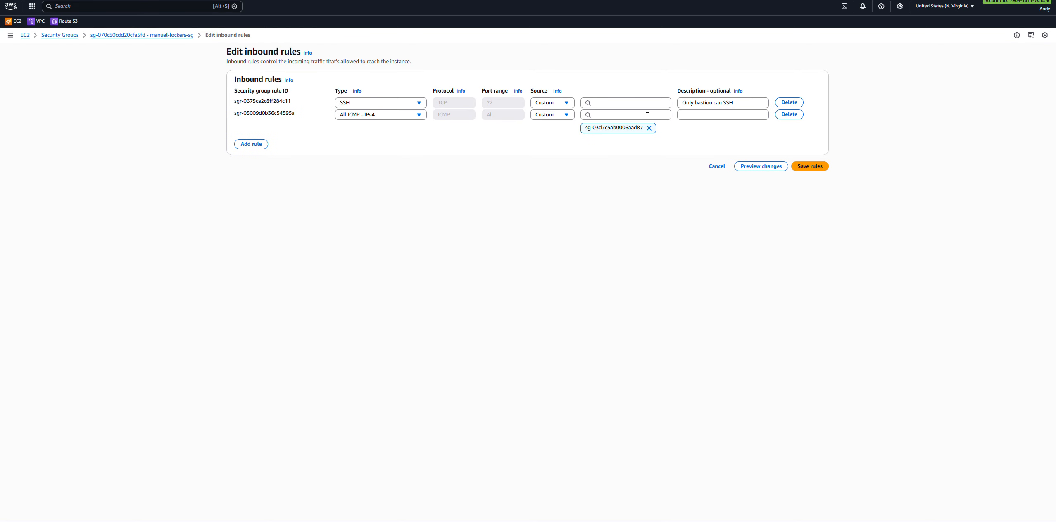
pyautogui.click(568, 103)
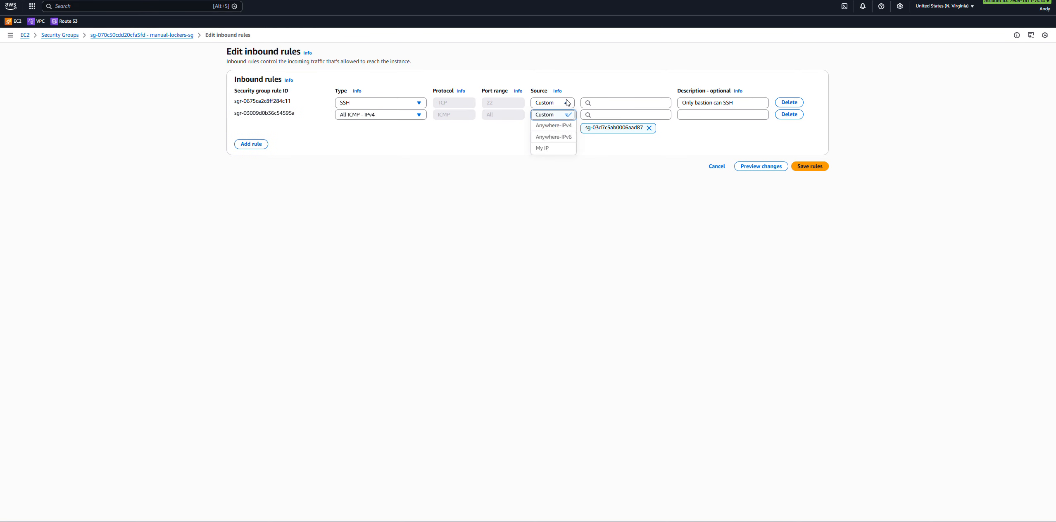
pyautogui.click(542, 148)
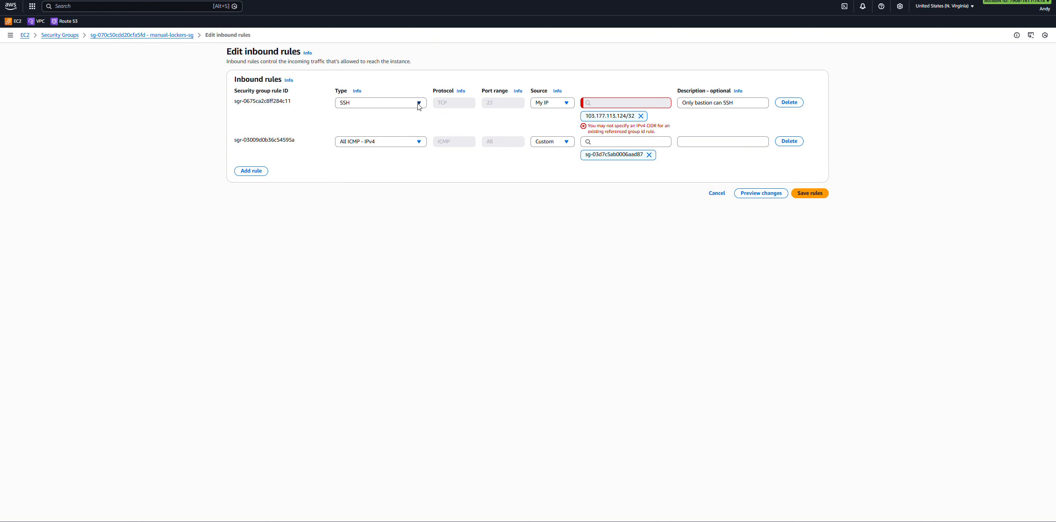
pyautogui.click(791, 106)
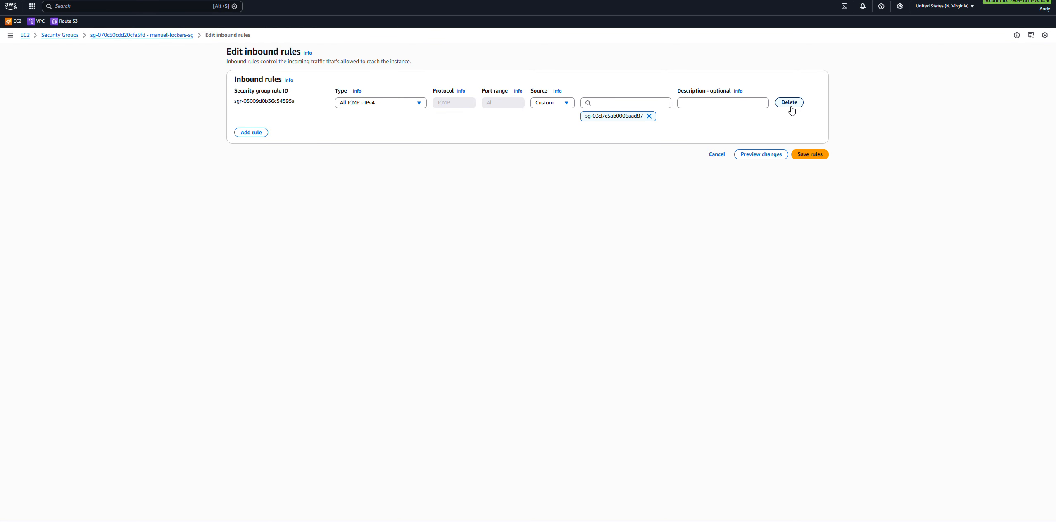
pyautogui.click(713, 155)
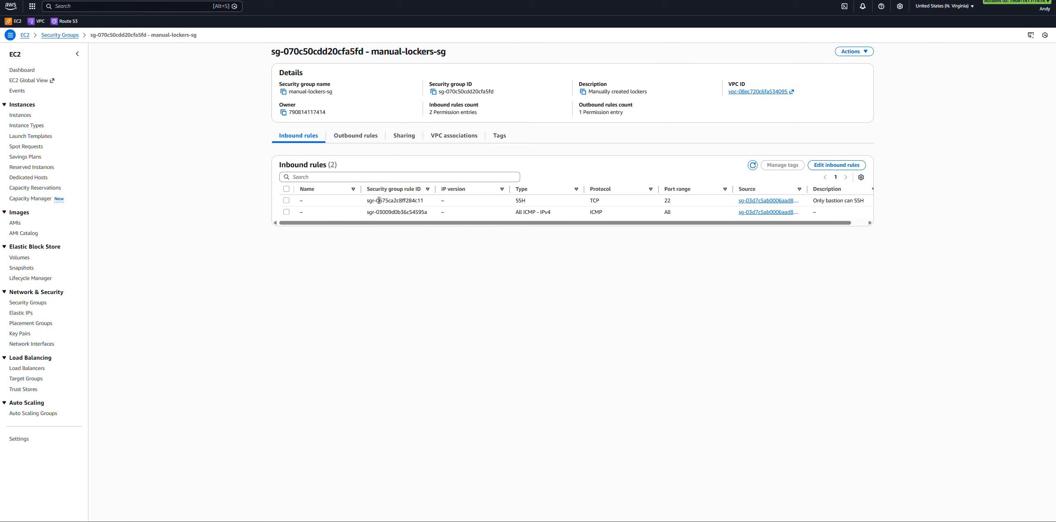
# Step: Replace the SSH inbound rule of manual-lockers-sg with a new SSH rule whose source is My IP, and save the rules
pyautogui.click(845, 167)
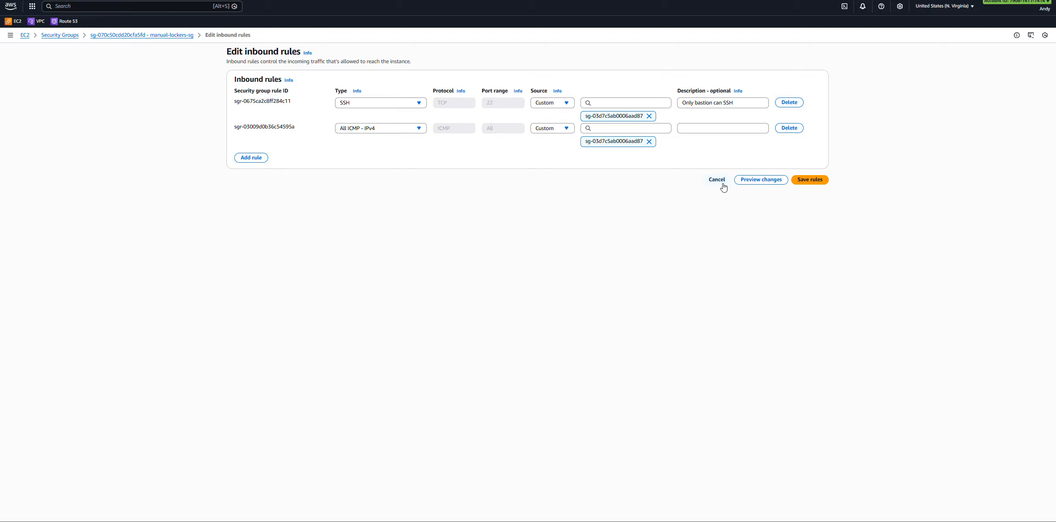
pyautogui.click(788, 103)
pyautogui.click(260, 132)
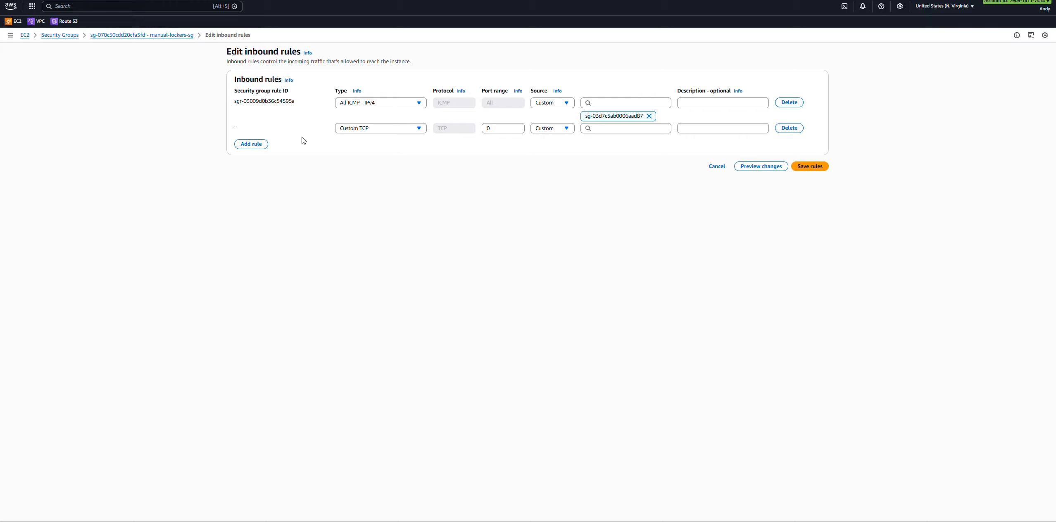
pyautogui.click(365, 127)
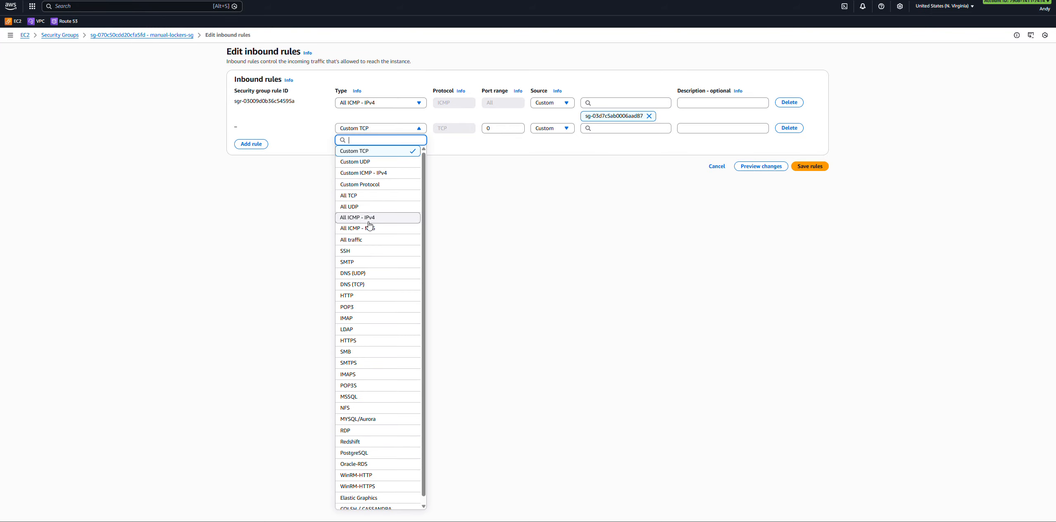
pyautogui.click(364, 256)
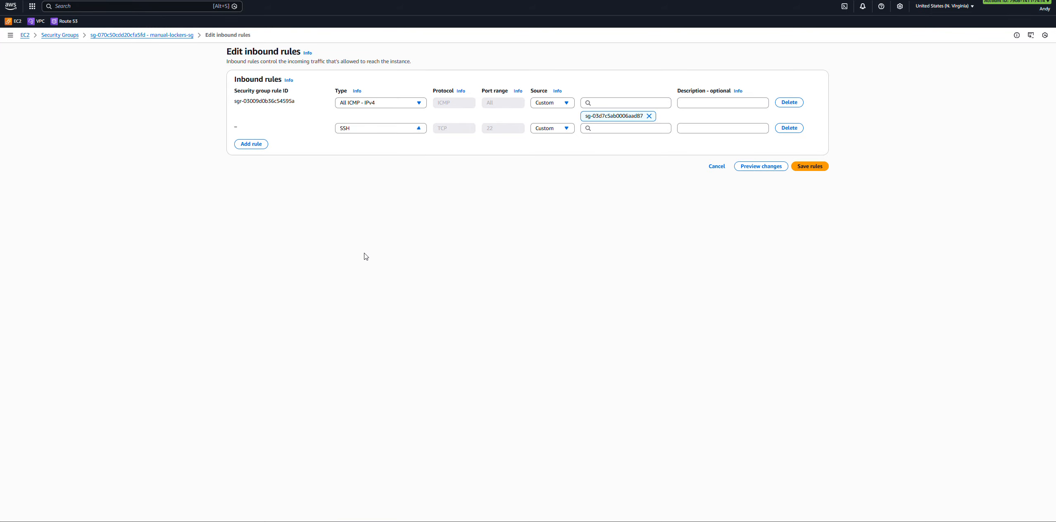
pyautogui.click(558, 128)
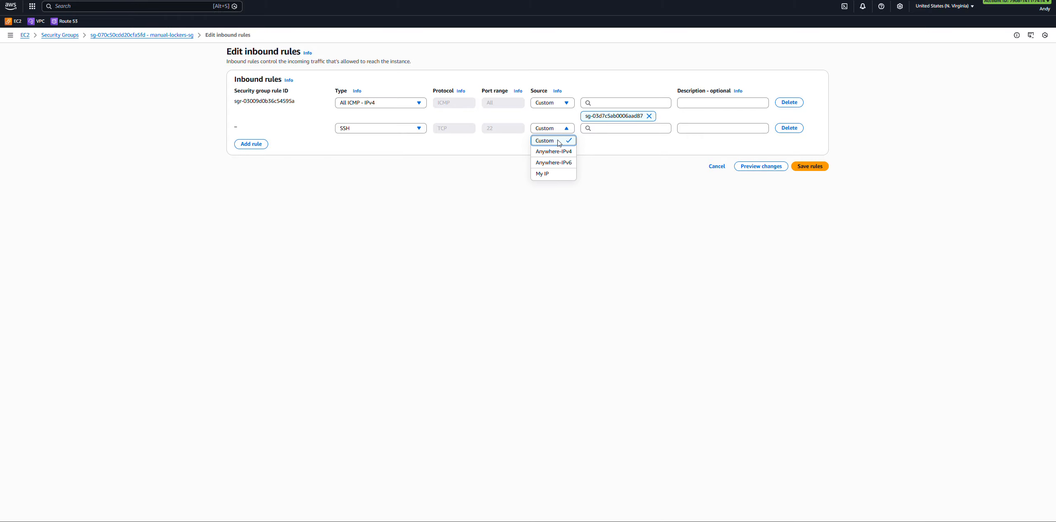
pyautogui.click(554, 176)
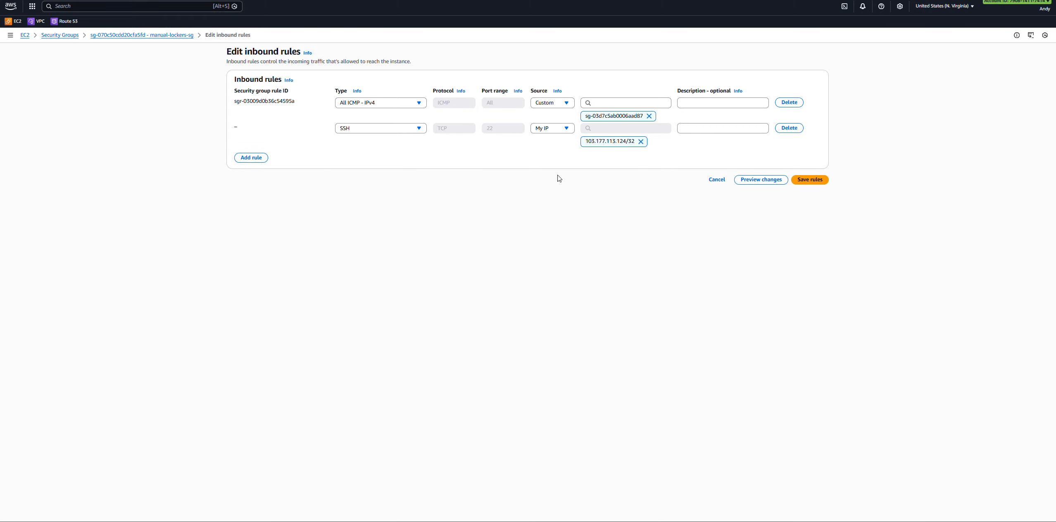
pyautogui.click(801, 181)
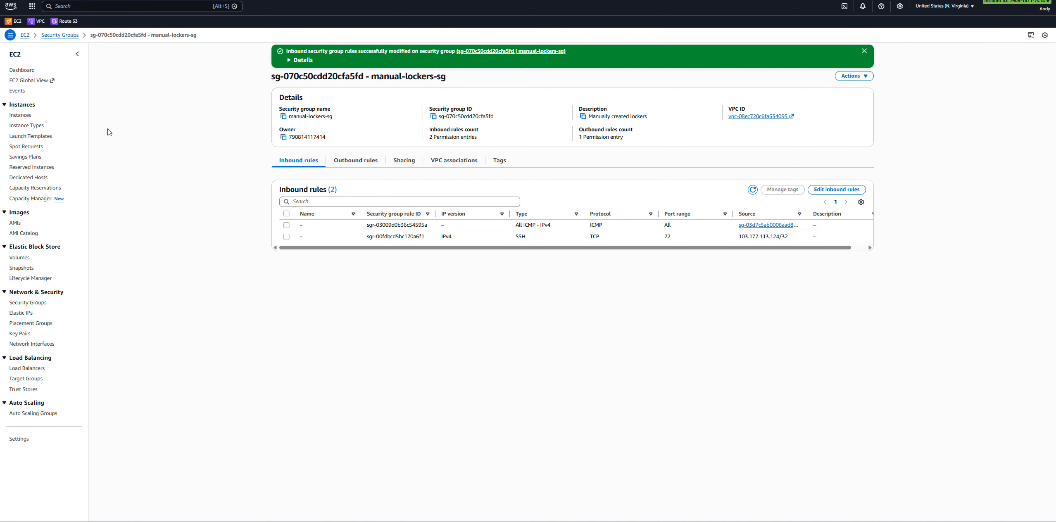
# Step: Switch to MobaXterm and rerun the previous SSH command to the manual VPC instance in the first terminal pane
pyautogui.hotkey('alt', 'Tab')
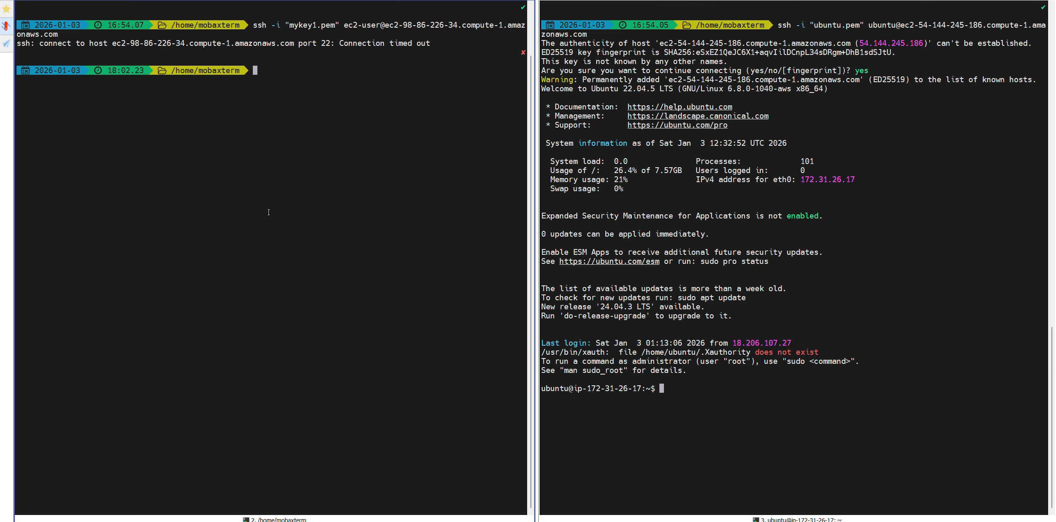
pyautogui.press('Up')
pyautogui.press('Return')
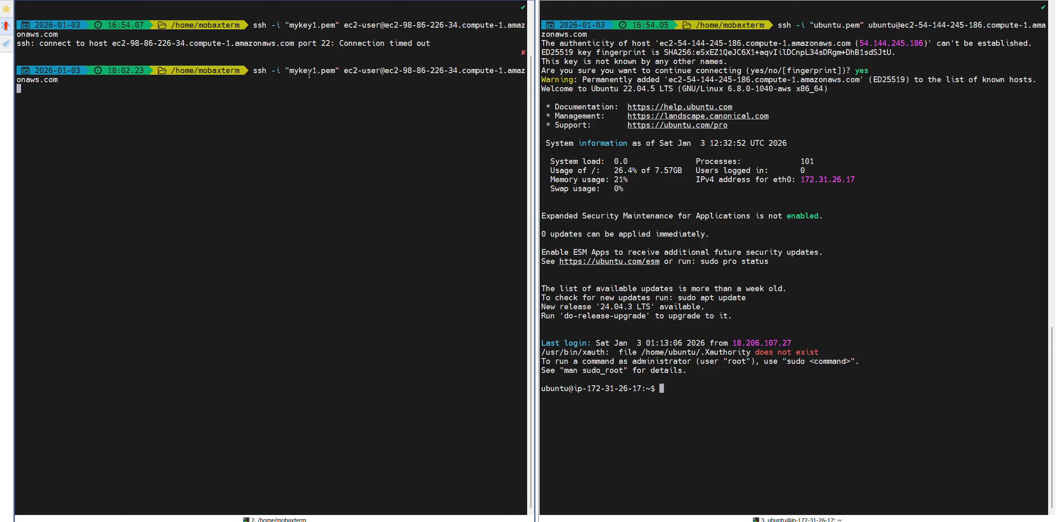
pyautogui.moveTo(390, 71); pyautogui.dragTo(471, 71)
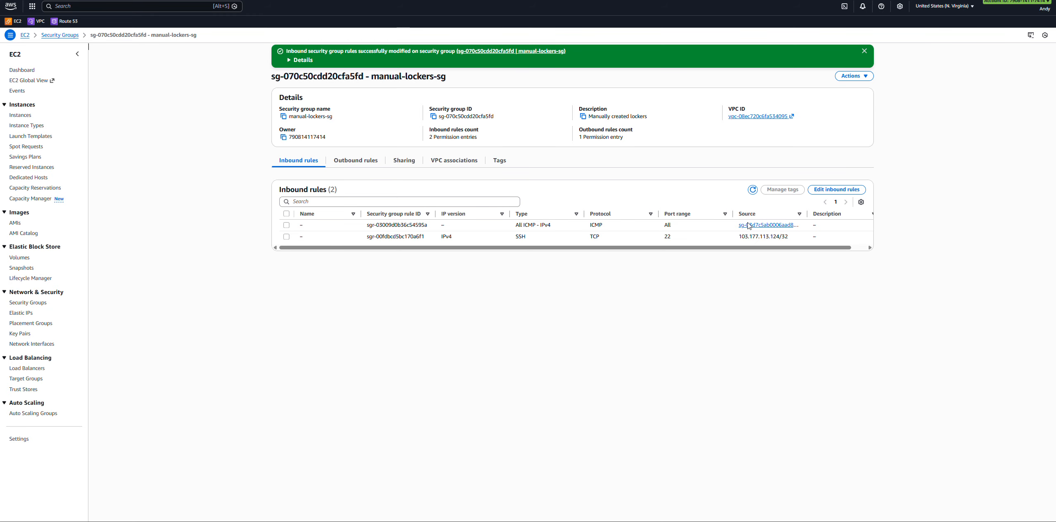
# Step: Search Google for "what is my ip address" and compare the public IPv4 on whatismyipaddress.com with the new SSH rule's source
pyautogui.moveTo(741, 237); pyautogui.dragTo(781, 243)
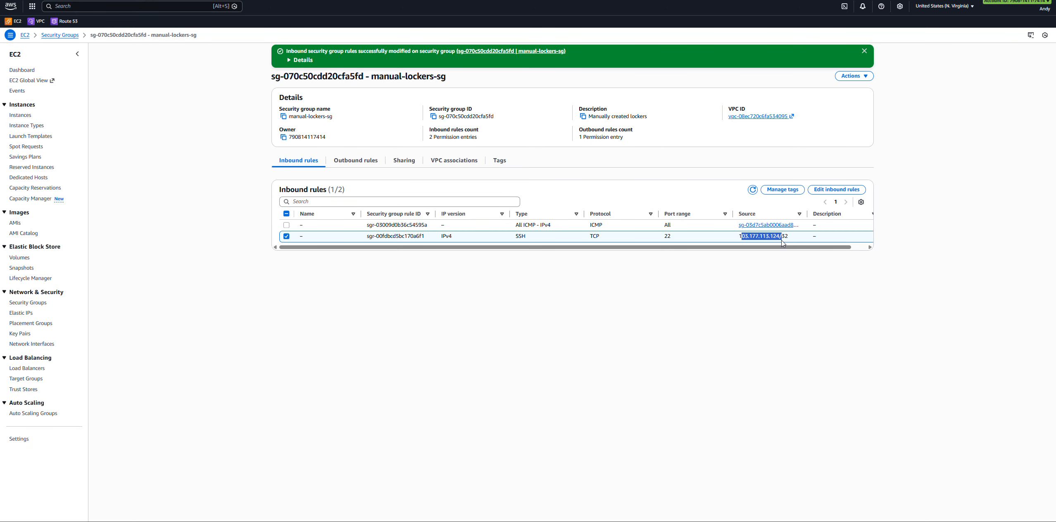
pyautogui.hotkey('ctrl', 't')
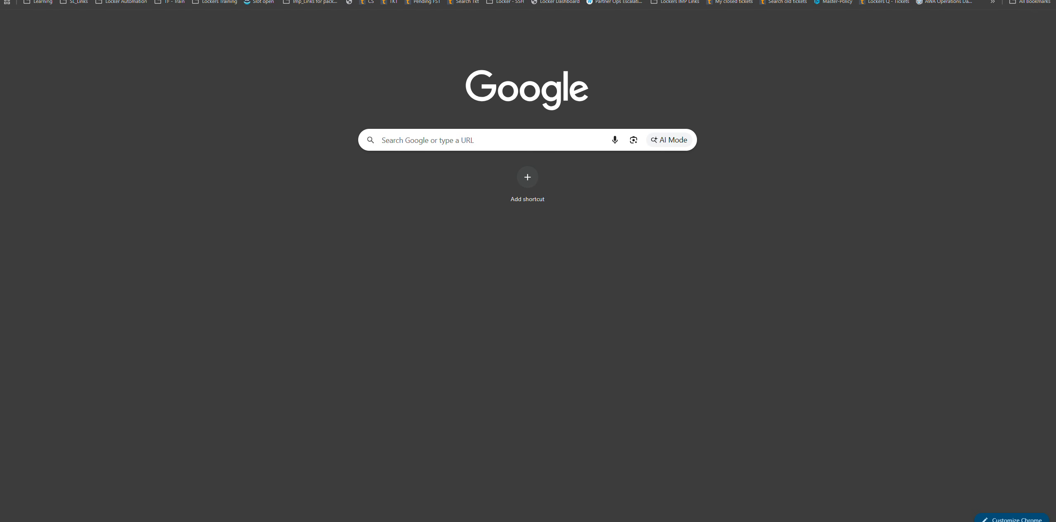
pyautogui.write('what')
pyautogui.press('Down')
pyautogui.press('Return')
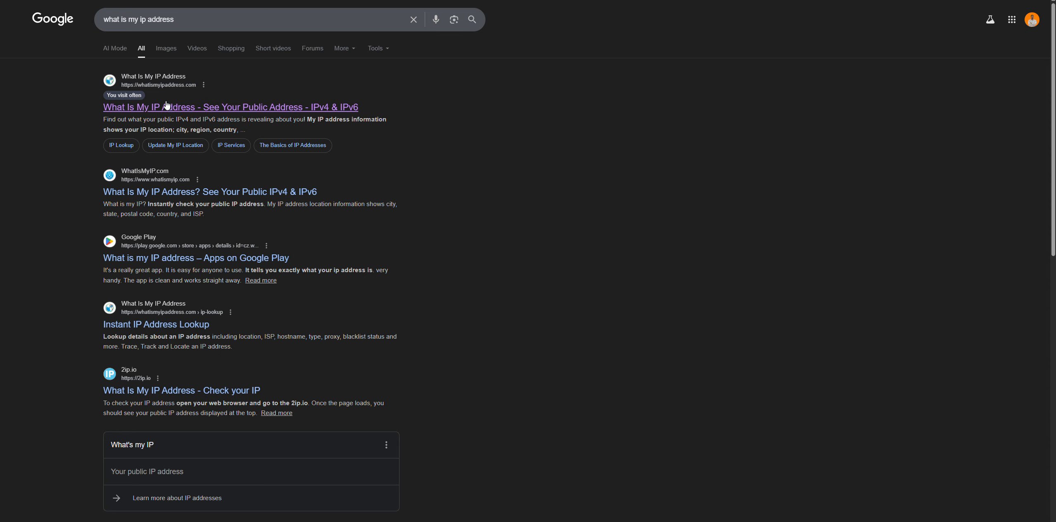
pyautogui.click(165, 107)
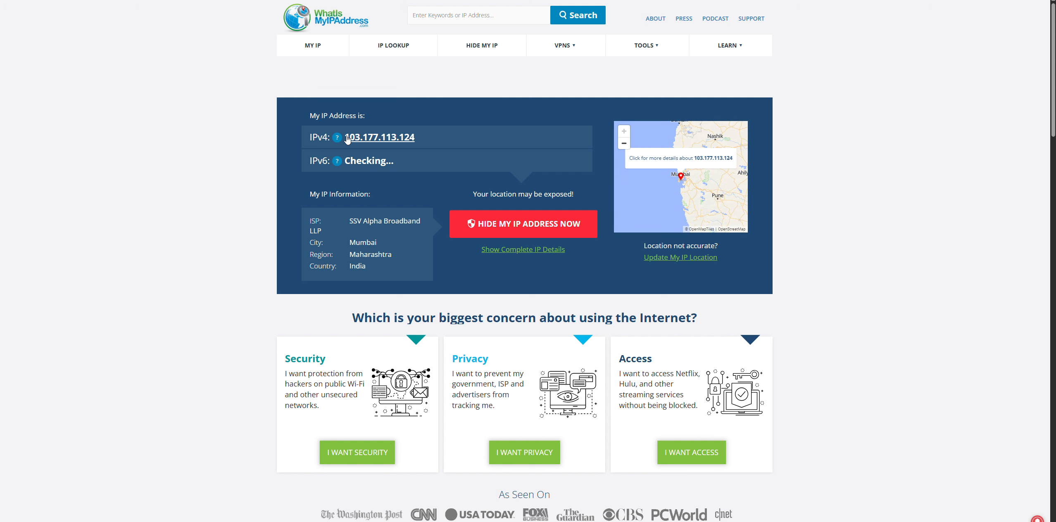
pyautogui.moveTo(423, 139); pyautogui.dragTo(358, 139)
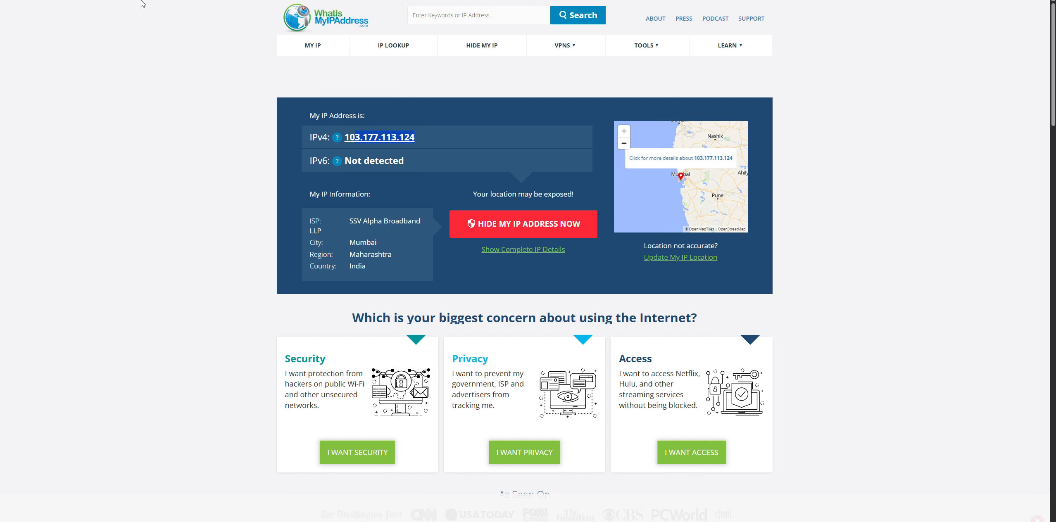
# Step: Return to the manual-lockers-sg page and review its outbound rules, then its inbound rules
pyautogui.hotkey('ctrl', 'shift', 'Tab')
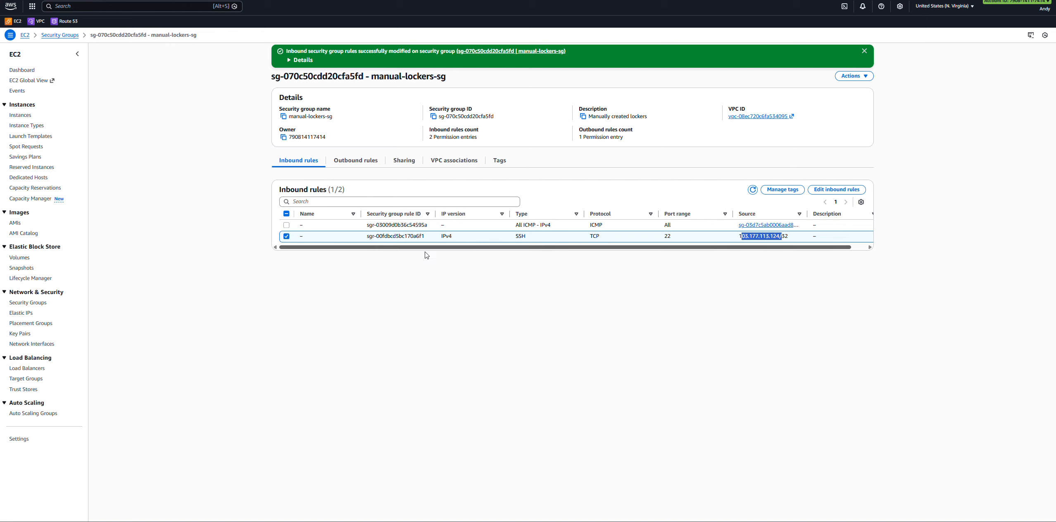
pyautogui.click(362, 161)
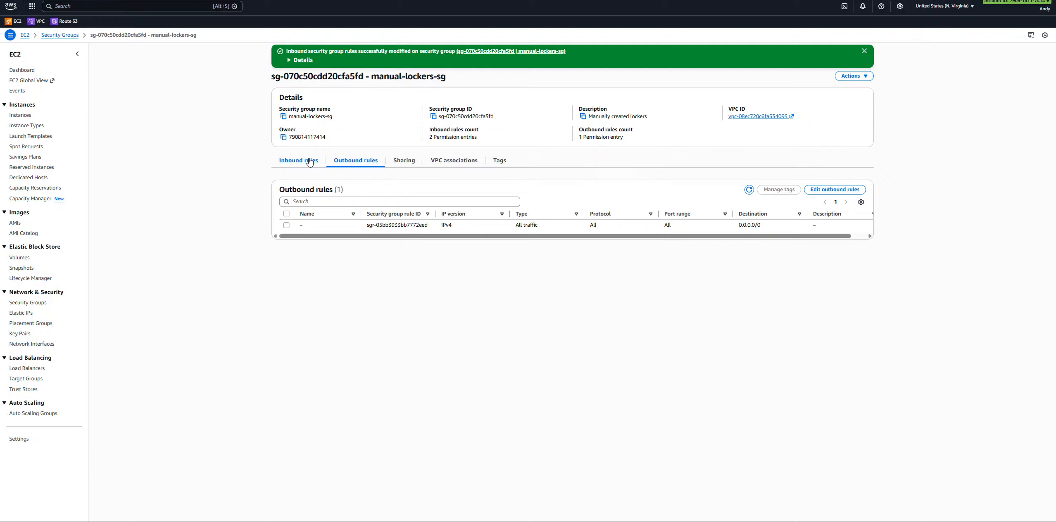
pyautogui.click(309, 162)
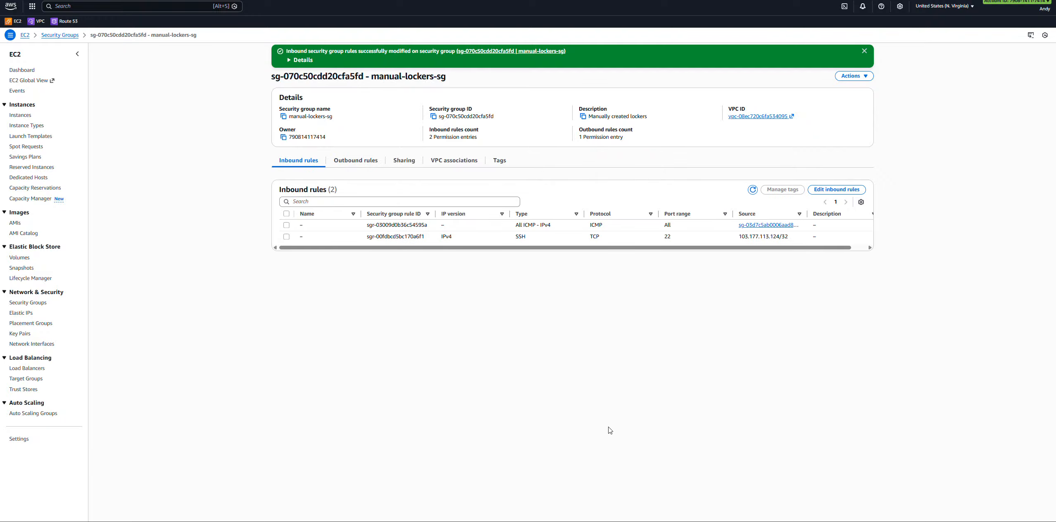
# Step: Switch to MobaXterm and check the outcome of the repeated SSH attempt in the first pane
pyautogui.hotkey('alt', 'Tab')
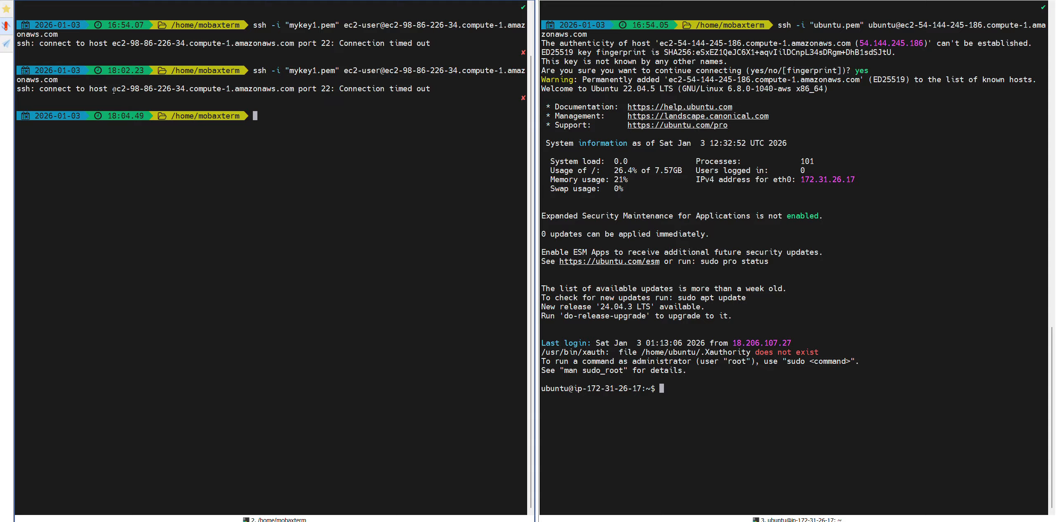
pyautogui.moveTo(437, 88); pyautogui.dragTo(250, 88)
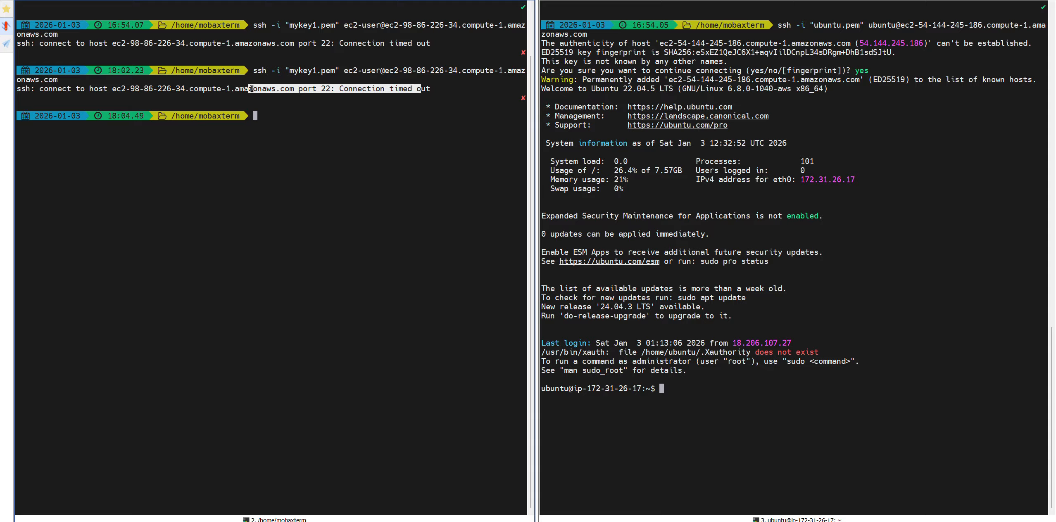
pyautogui.click(382, 97)
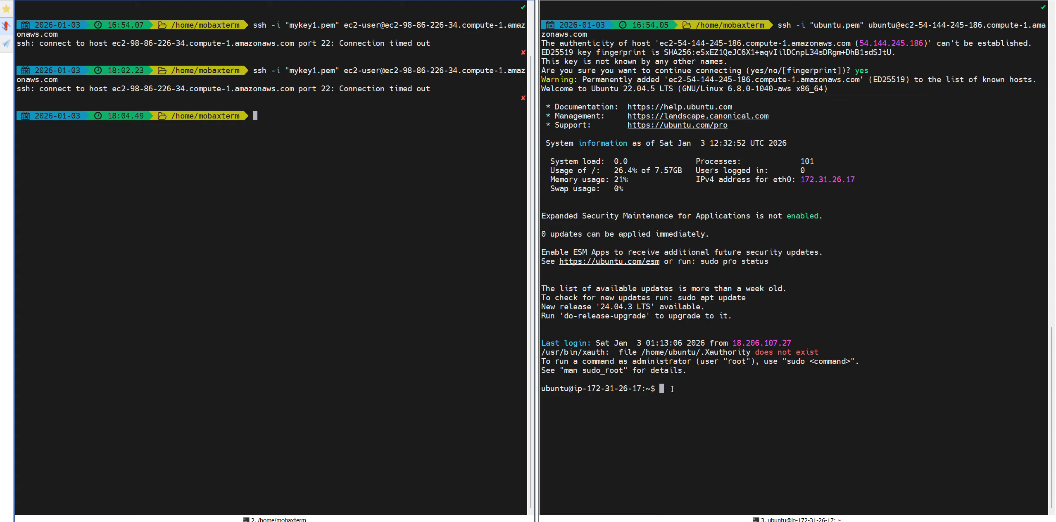
# Step: Go back to the AWS console and list the running EC2 instances from the EC2 dashboard
pyautogui.hotkey('alt', 'Tab')
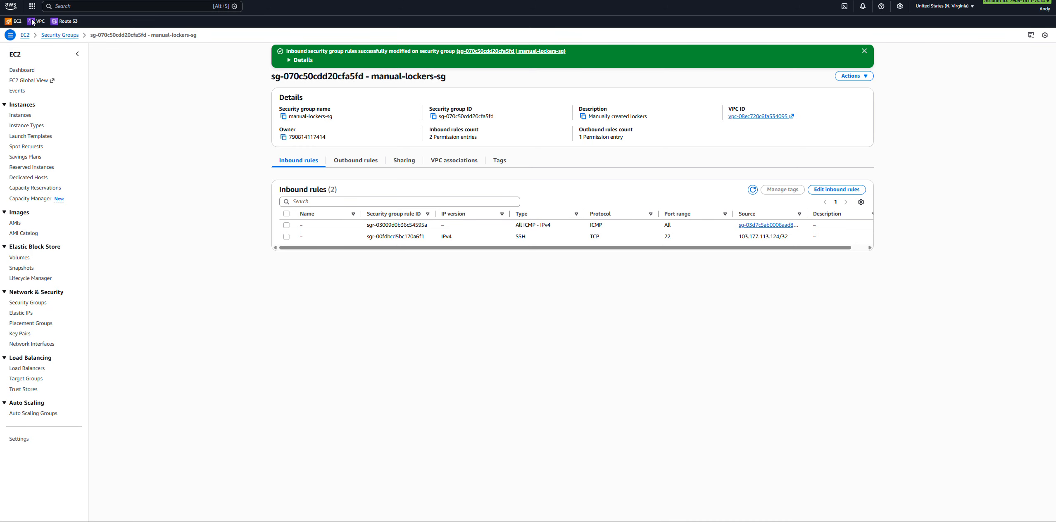
pyautogui.click(25, 36)
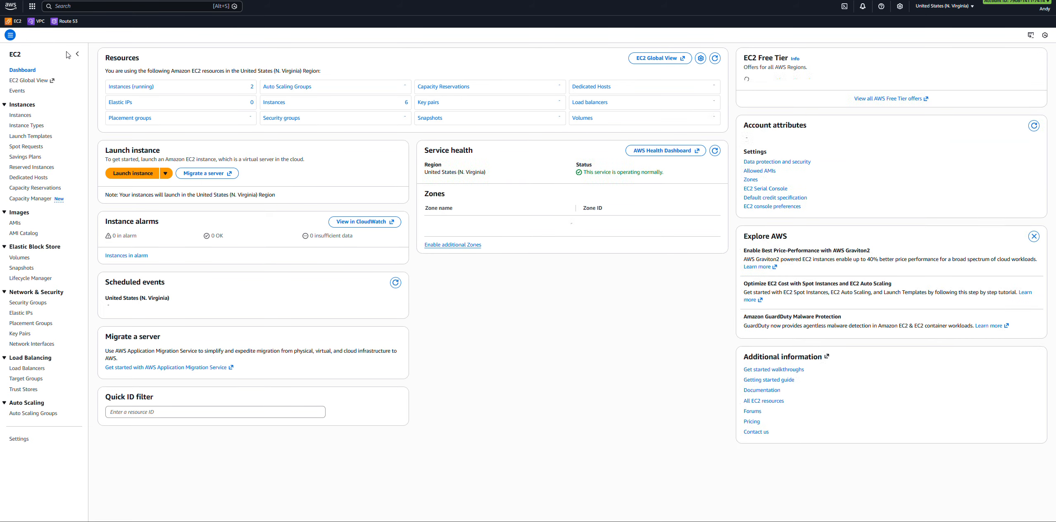
pyautogui.click(120, 88)
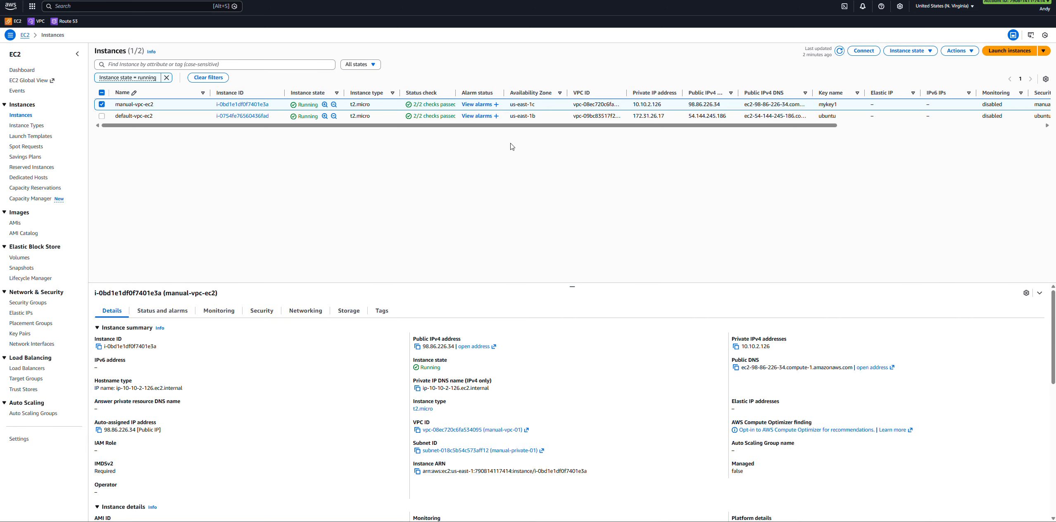
# Step: Switch to MobaXterm and clear the Ubuntu session's terminal in the second pane
pyautogui.hotkey('alt', 'Tab')
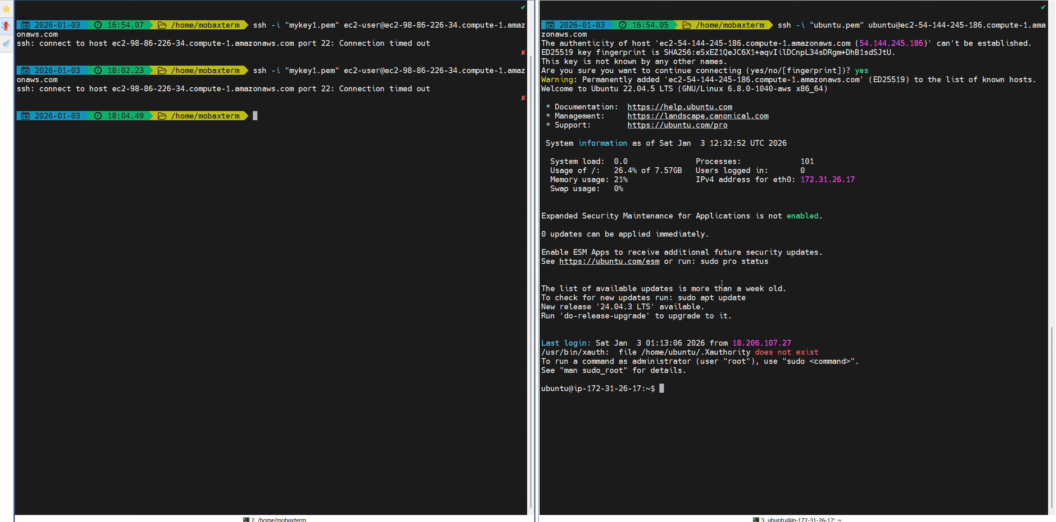
pyautogui.click(710, 283)
pyautogui.write('clear')
pyautogui.press('Return')
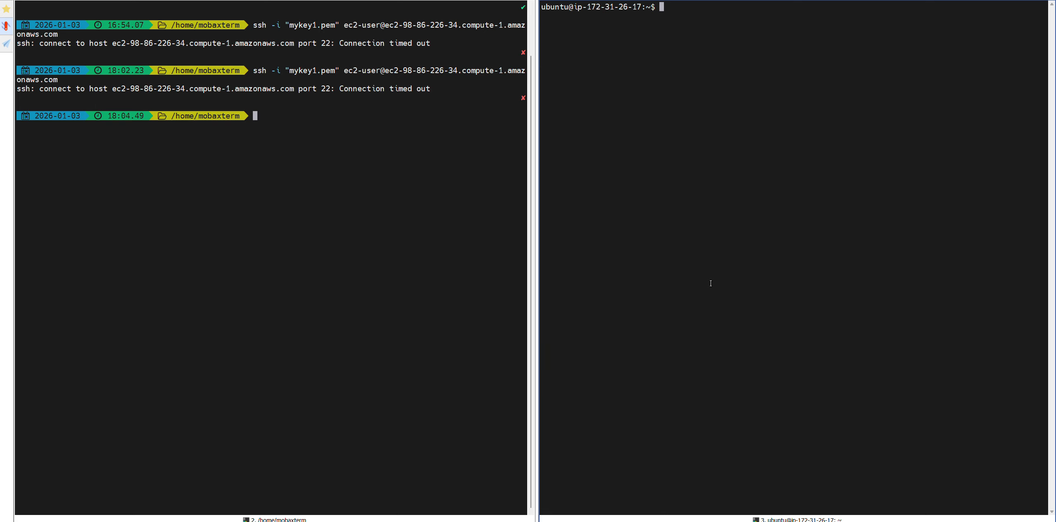
# Step: In the AWS console, select the default VPC instance and copy its name, default-vpc-ec2
pyautogui.hotkey('alt', 'Tab')
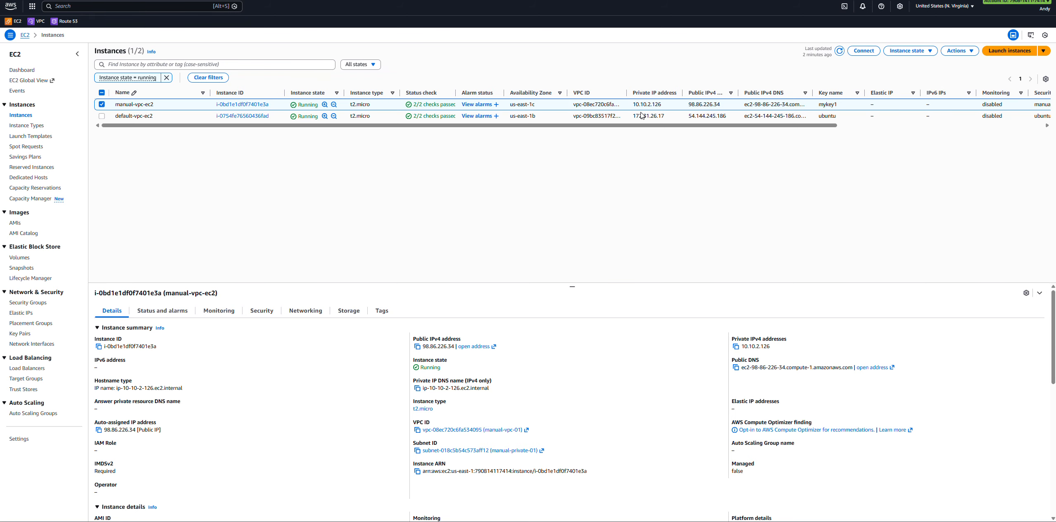
pyautogui.click(641, 115)
pyautogui.click(182, 116)
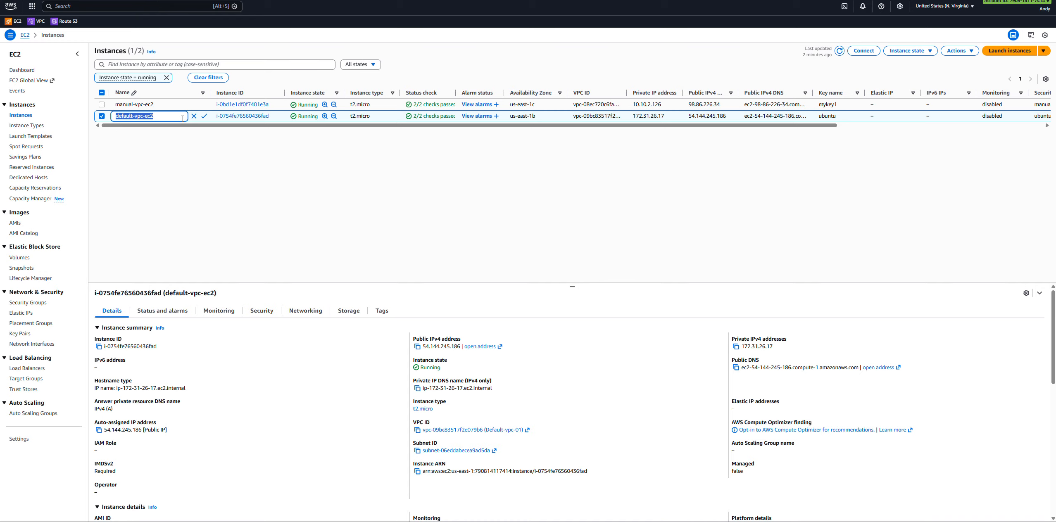
# Step: In MobaXterm's Ubuntu session, set the hostname by running "sudo hostname default-vpc-ec2", removing the duplicated pasted name
pyautogui.hotkey('alt', 'Tab')
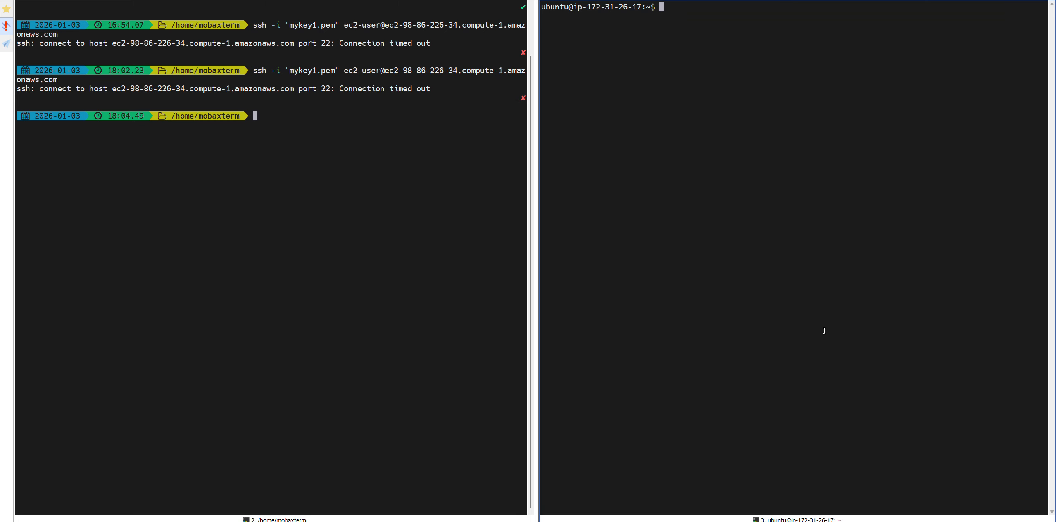
pyautogui.write('sudo hostname')
pyautogui.rightClick(827, 231)
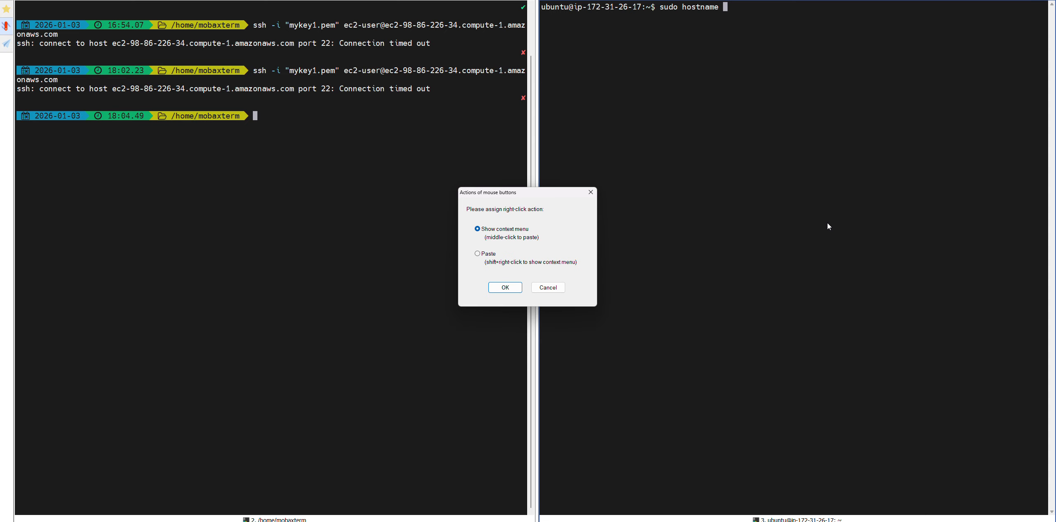
pyautogui.click(555, 287)
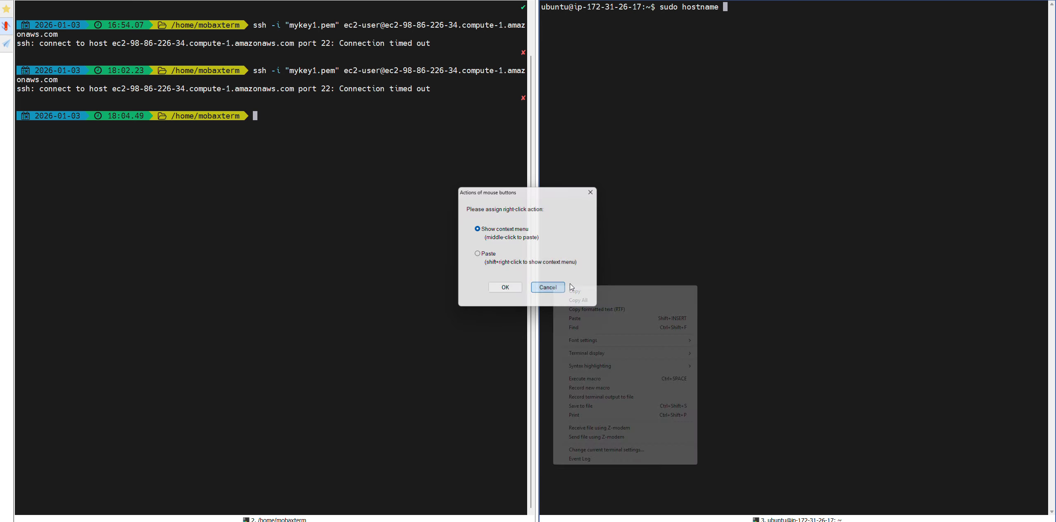
pyautogui.click(595, 318)
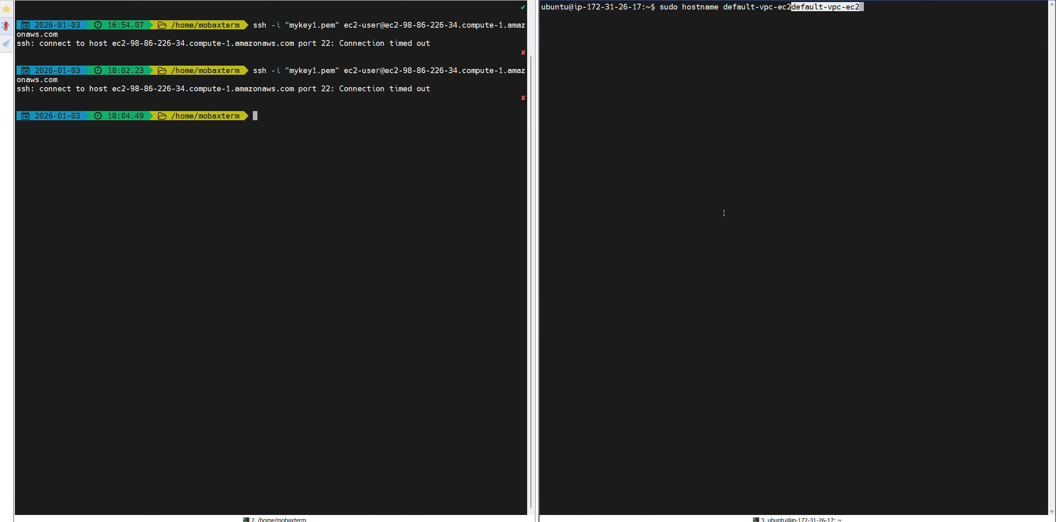
pyautogui.press('BackSpace')
pyautogui.press('BackSpace')
pyautogui.press('BackSpace')
pyautogui.press('BackSpace')
pyautogui.press('BackSpace')
pyautogui.press('BackSpace')
pyautogui.press('BackSpace')
pyautogui.press('BackSpace')
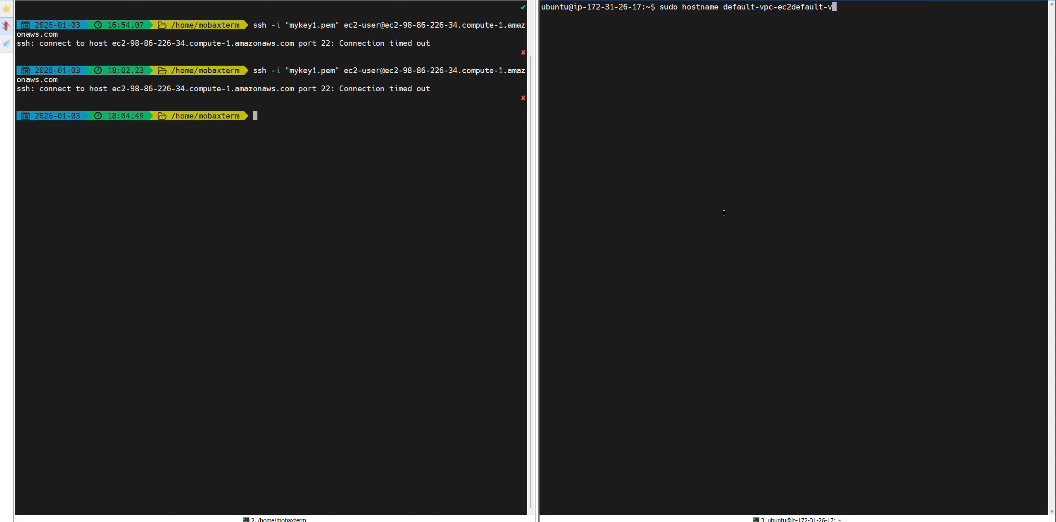
pyautogui.press('BackSpace')
pyautogui.press('BackSpace')
pyautogui.press('BackSpace')
pyautogui.press('BackSpace')
pyautogui.press('BackSpace')
pyautogui.press('BackSpace')
pyautogui.press('BackSpace')
pyautogui.press('Return')
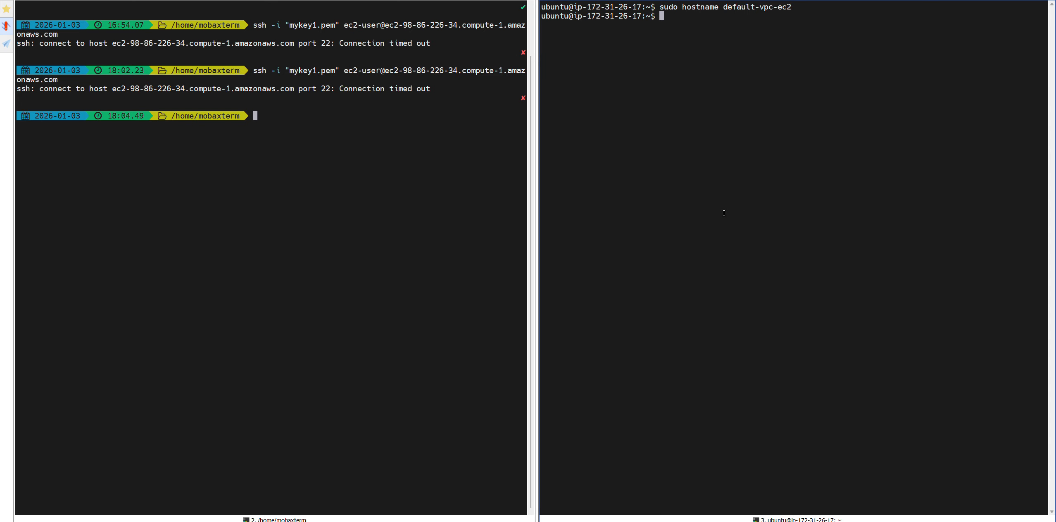
# Step: End the Ubuntu SSH session by running "exit", correcting the mistyped command
pyautogui.write('exie')
pyautogui.press('Return')
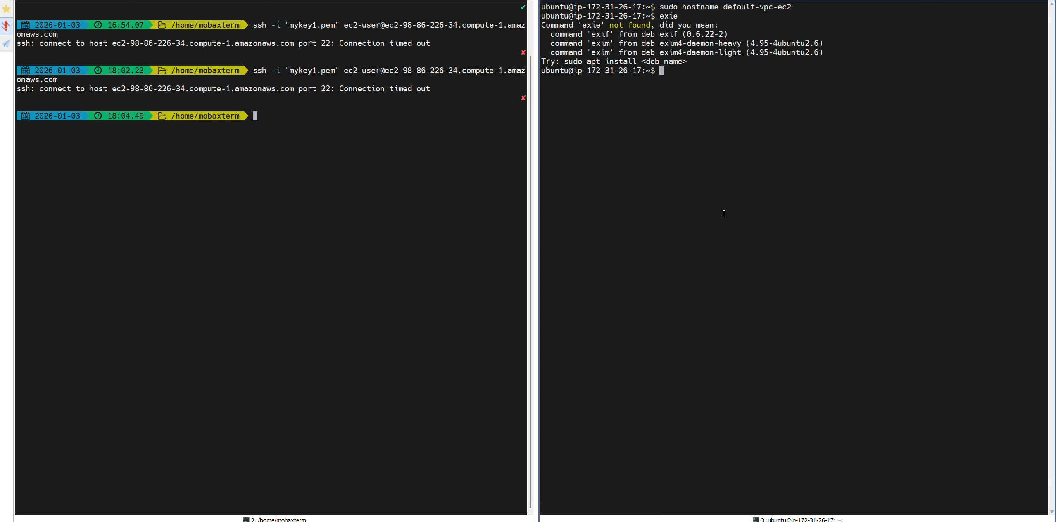
pyautogui.press('Up')
pyautogui.press('BackSpace')
pyautogui.write('t')
pyautogui.press('Return')
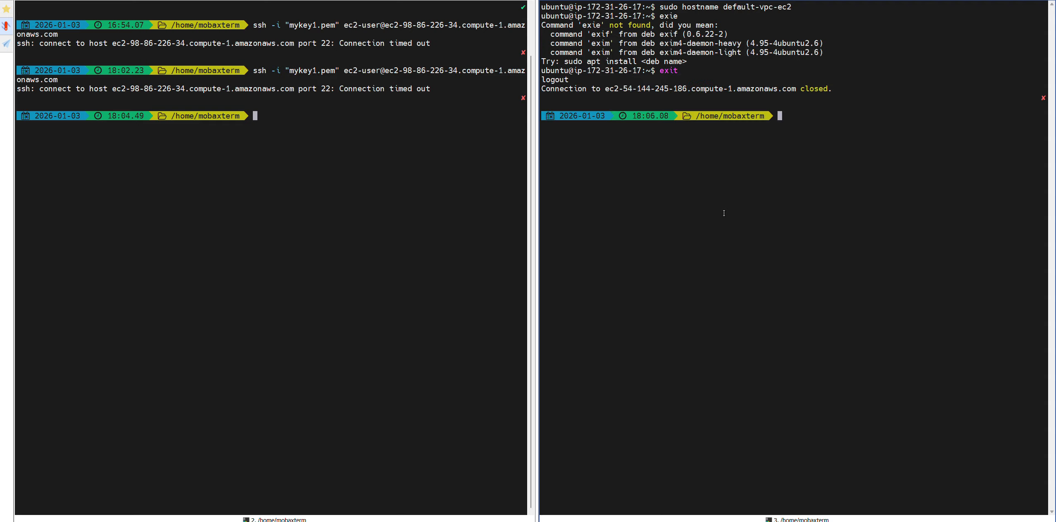
# Step: Reconnect to the default VPC instance by rerunning the SSH command with ubuntu.pem, and clear the terminal
pyautogui.press('Up')
pyautogui.press('Return')
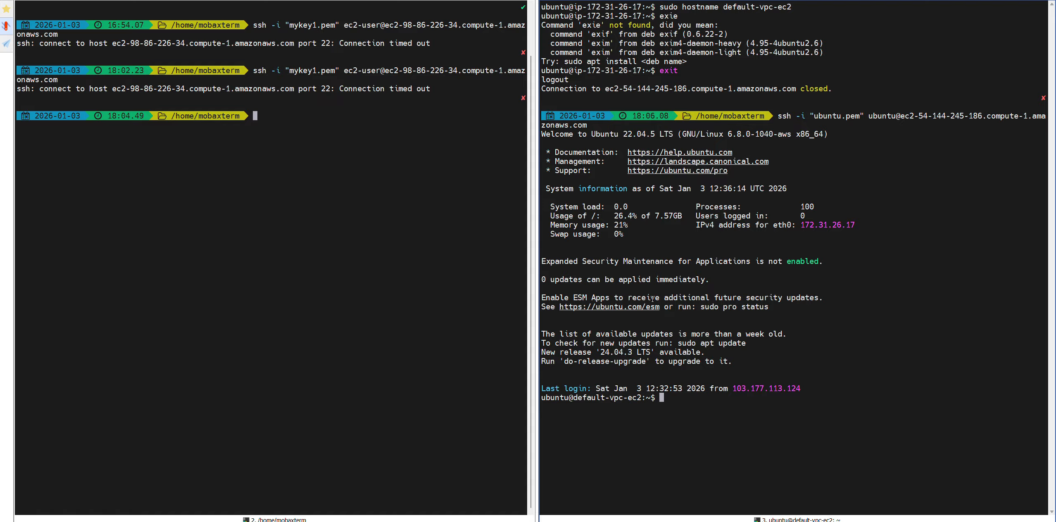
pyautogui.write('cleare')
pyautogui.press('BackSpace')
pyautogui.press('BackSpace')
pyautogui.write('r')
pyautogui.press('Return')
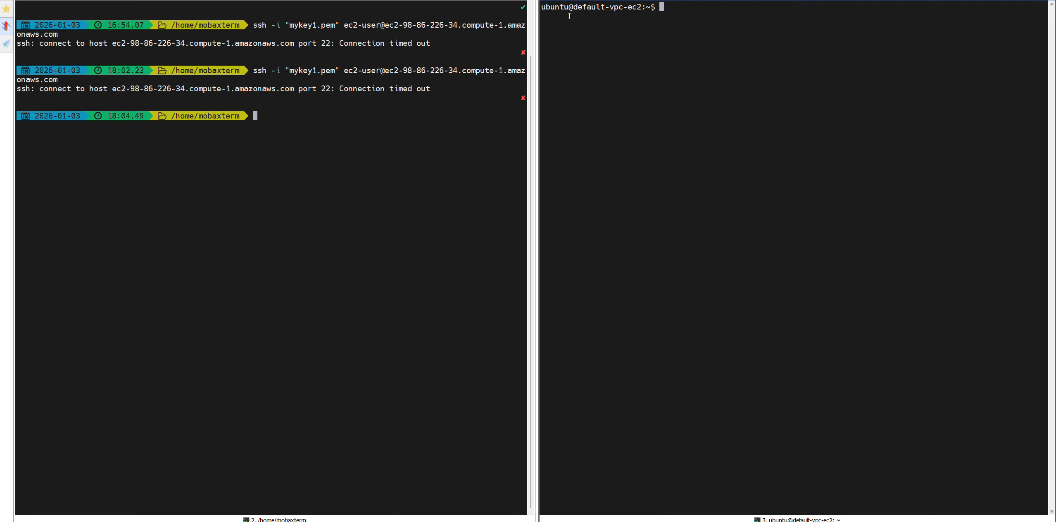
# Step: In the AWS console, open the manual-vpc-ec2 instance and review its security and networking details
pyautogui.click(326, 126)
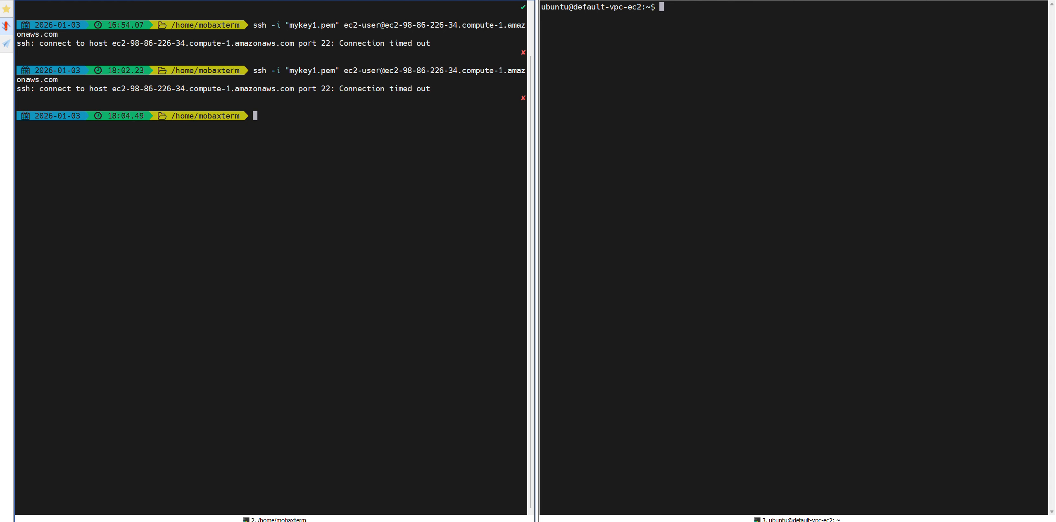
pyautogui.hotkey('alt', 'Tab')
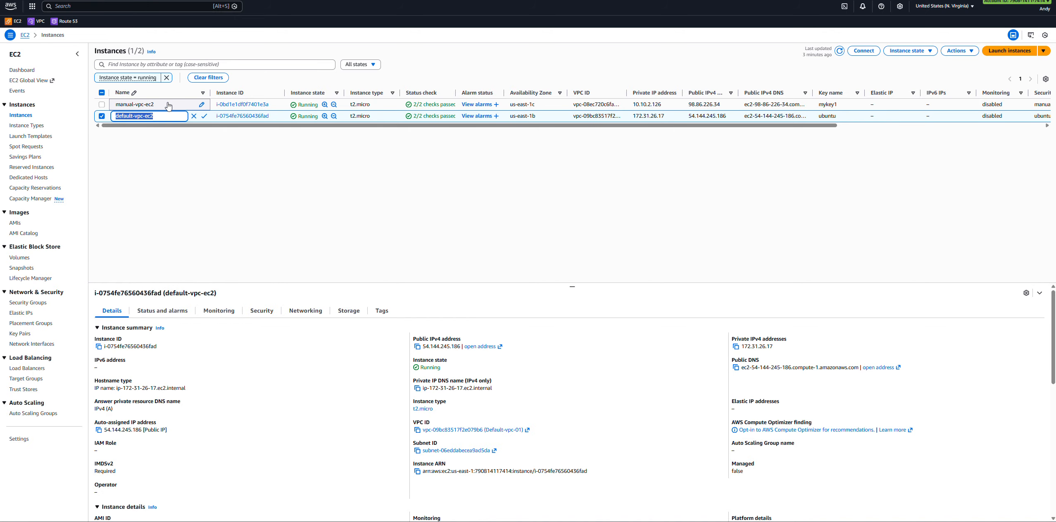
pyautogui.click(167, 107)
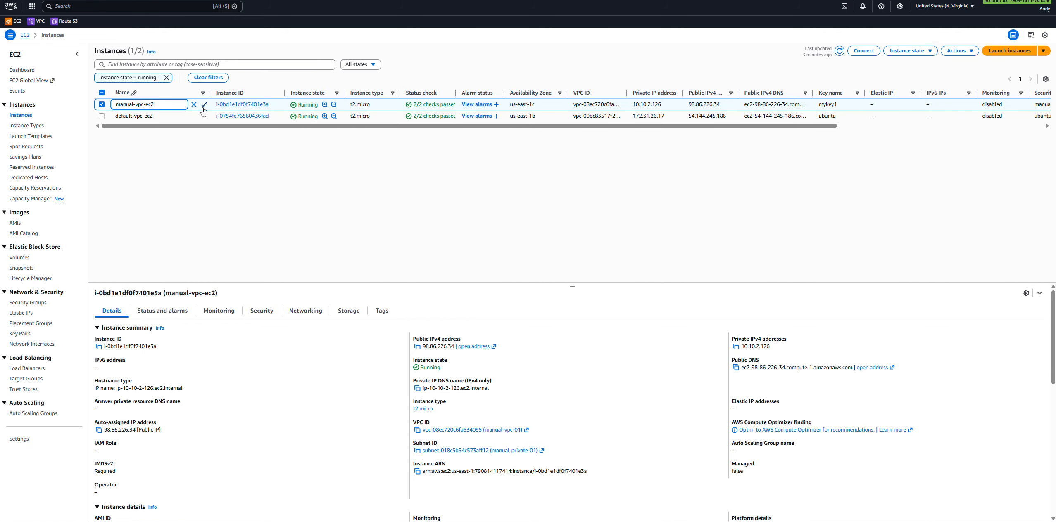
pyautogui.click(238, 105)
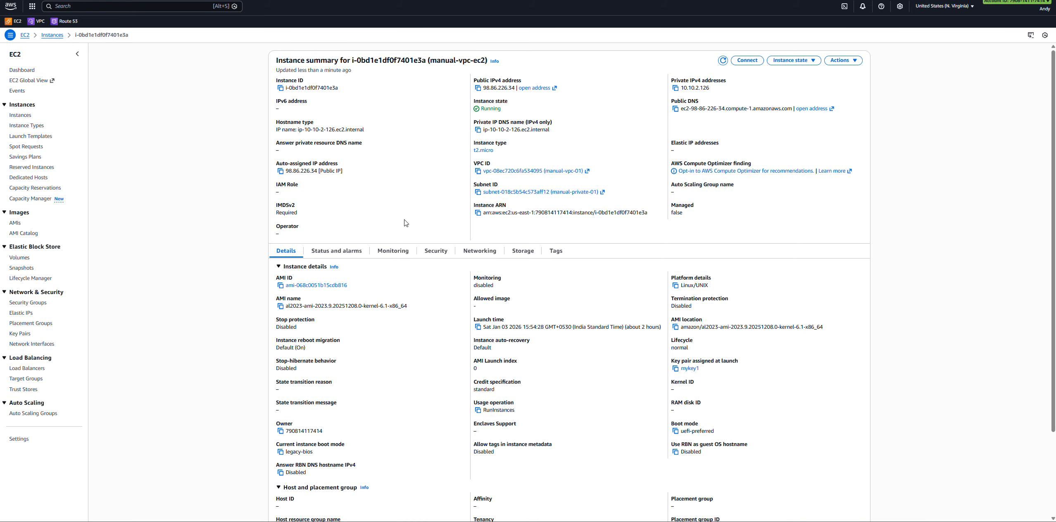
pyautogui.click(443, 254)
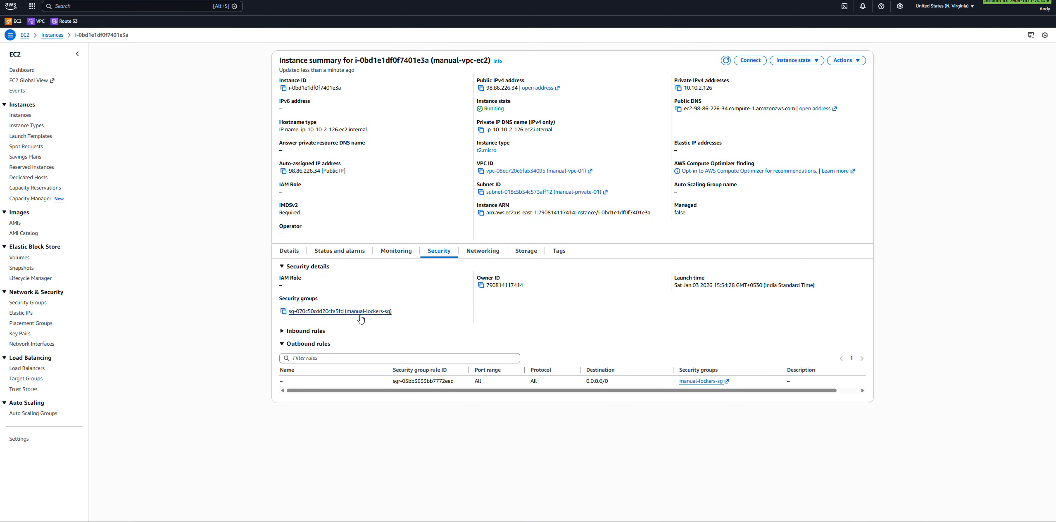
pyautogui.click(489, 253)
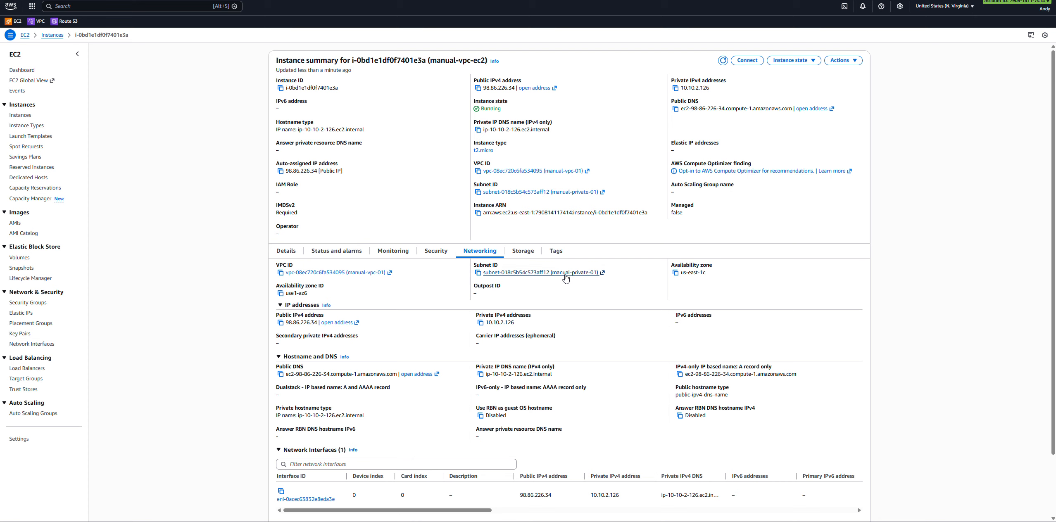
# Step: Follow the instance's manual-private-01 subnet to its manual-private-rt route table and open the routes for editing
pyautogui.click(554, 273)
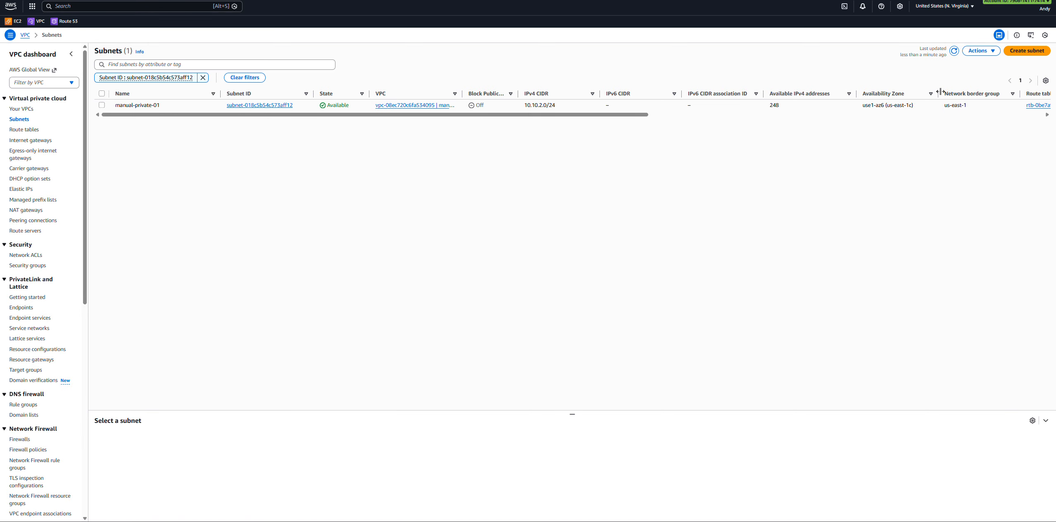
pyautogui.click(1039, 105)
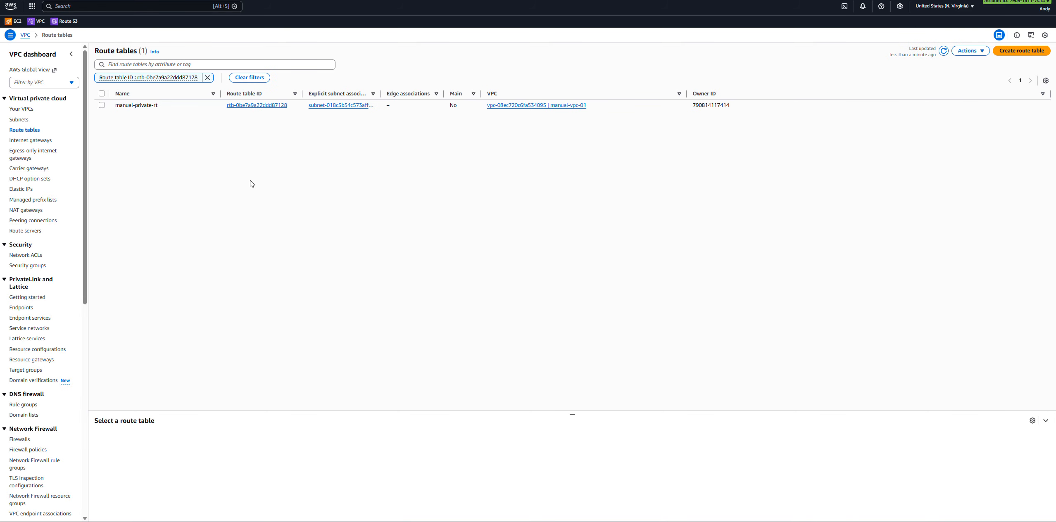
pyautogui.click(248, 108)
pyautogui.click(831, 166)
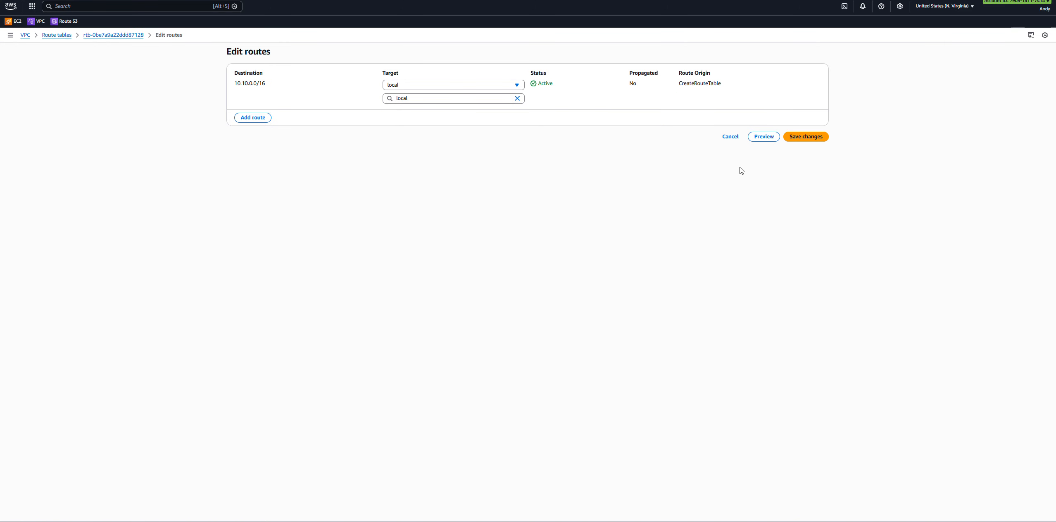
# Step: Add a 0.0.0.0/0 route targeting the manual-ig-01 internet gateway, save it, and return to the route tables list
pyautogui.click(254, 117)
pyautogui.click(320, 113)
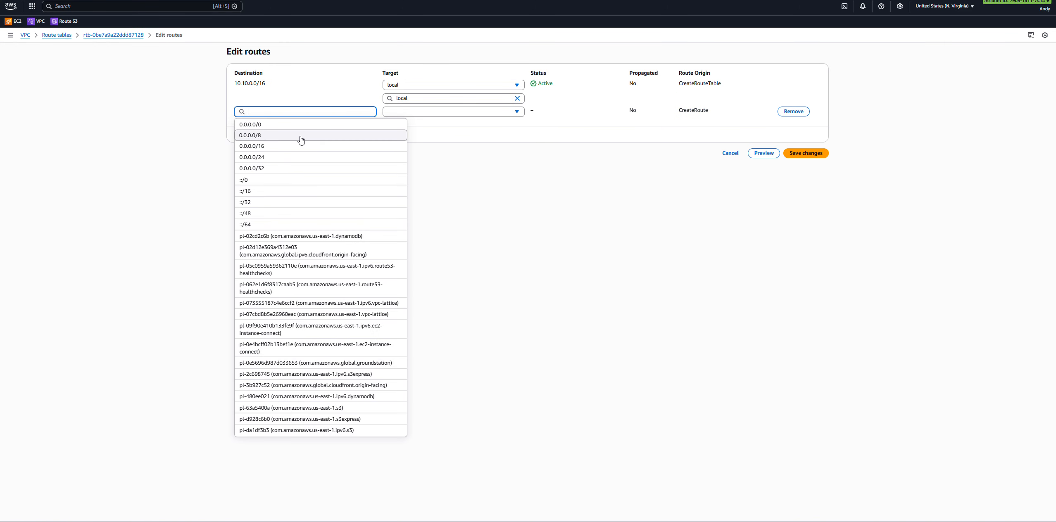
pyautogui.click(301, 138)
pyautogui.click(452, 111)
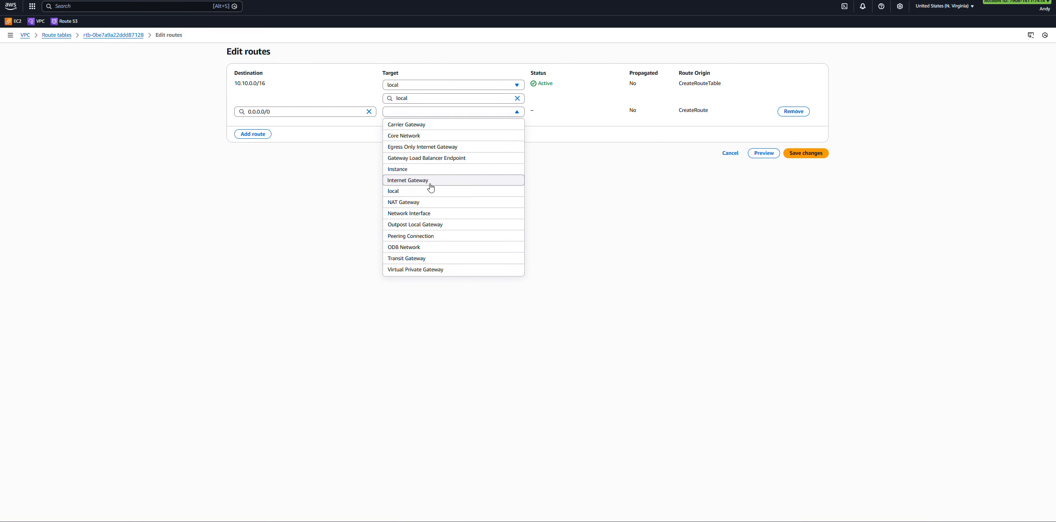
pyautogui.click(435, 181)
pyautogui.click(458, 125)
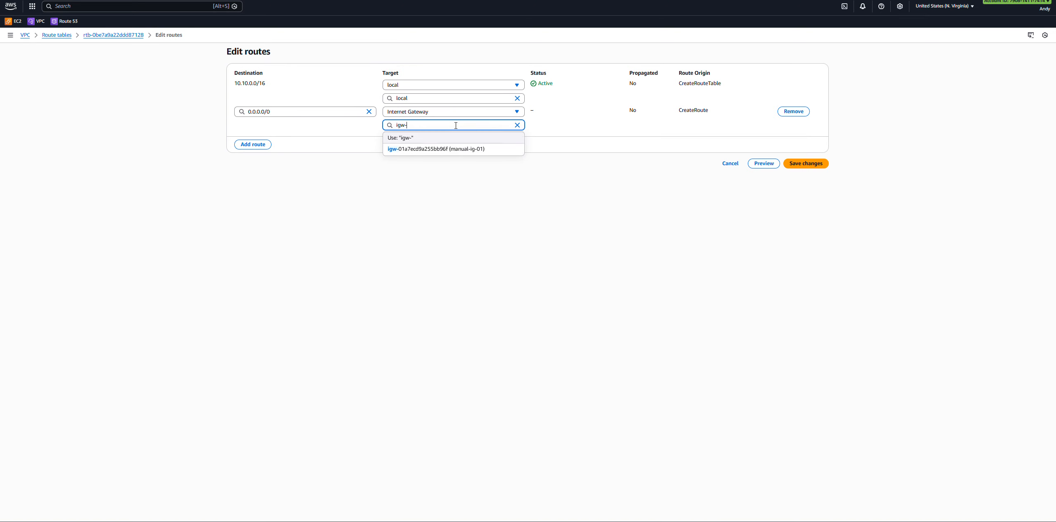
pyautogui.click(440, 153)
pyautogui.click(820, 163)
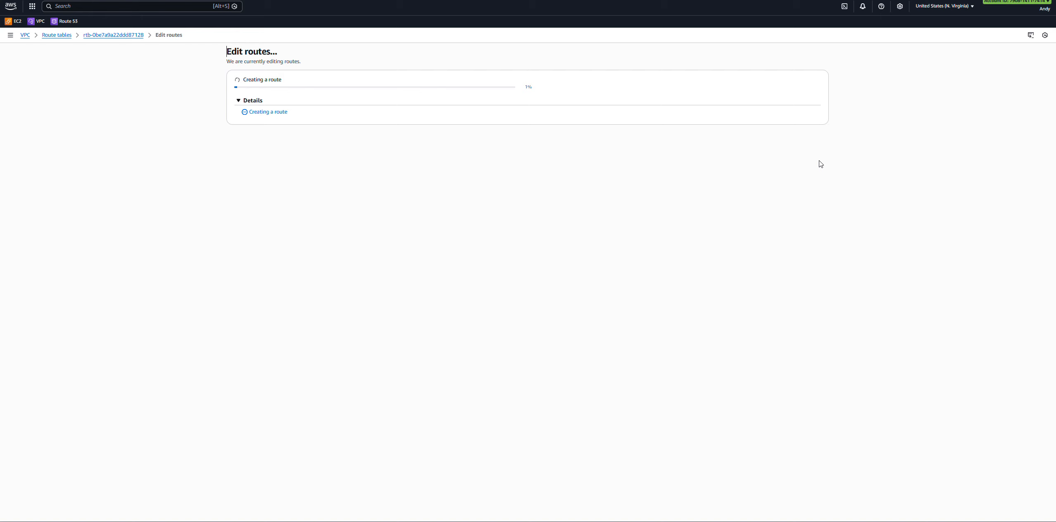
pyautogui.click(55, 36)
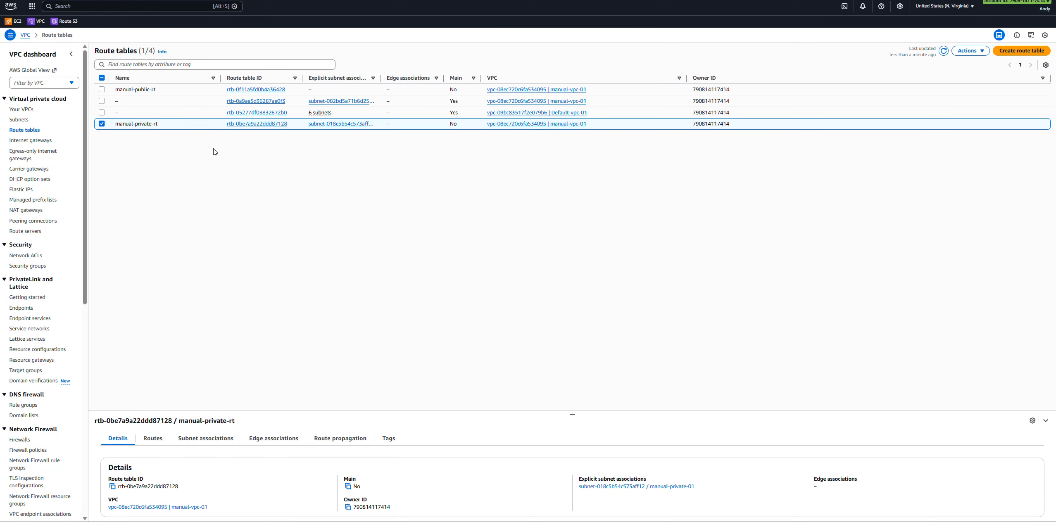
# Step: In MobaXterm, connect to the manual VPC instance over SSH as ec2-user with mykey1.pem, accept the host key, and clear the terminal
pyautogui.hotkey('alt', 'Tab')
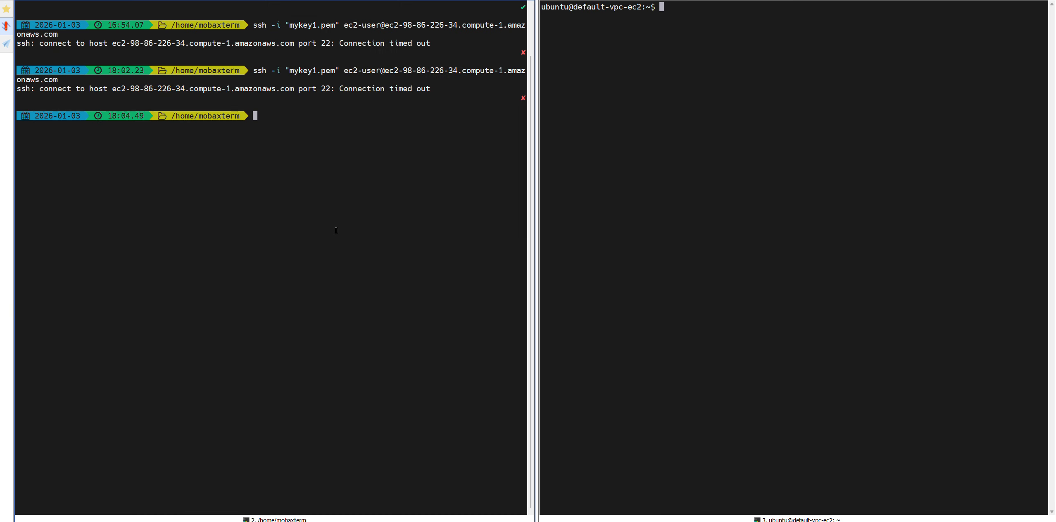
pyautogui.press('Up')
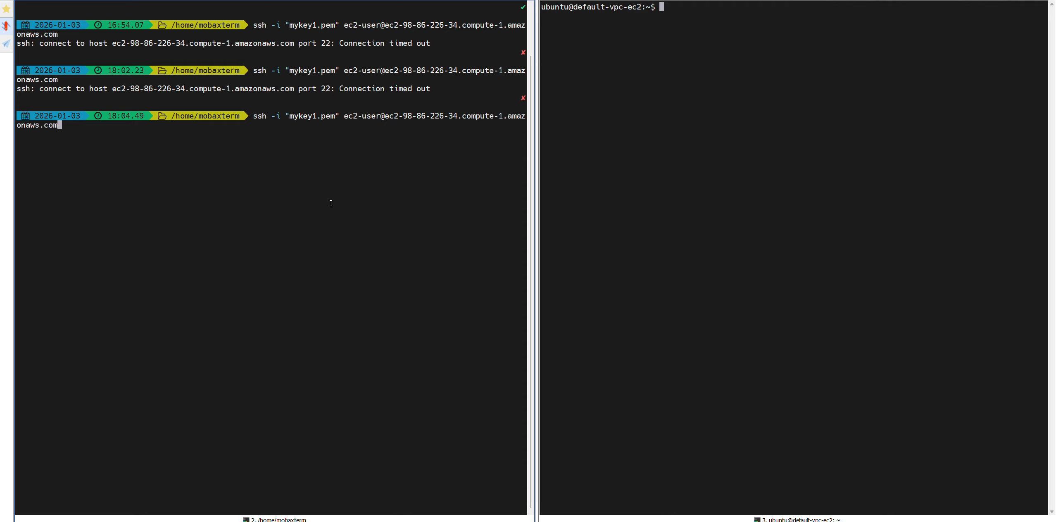
pyautogui.hotkey('alt', 'Tab')
pyautogui.hotkey('ctrl', 'Tab')
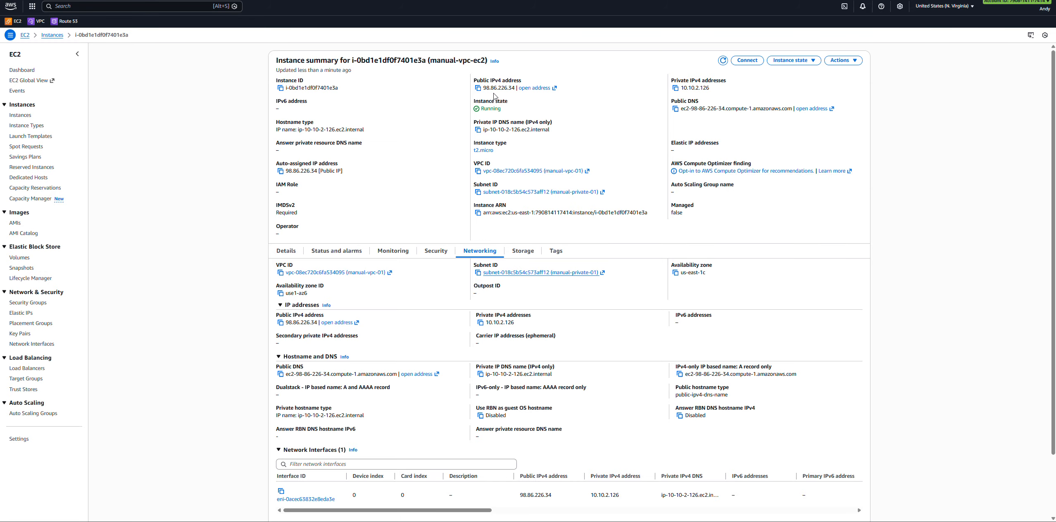
pyautogui.hotkey('alt', 'Tab')
pyautogui.press('Return')
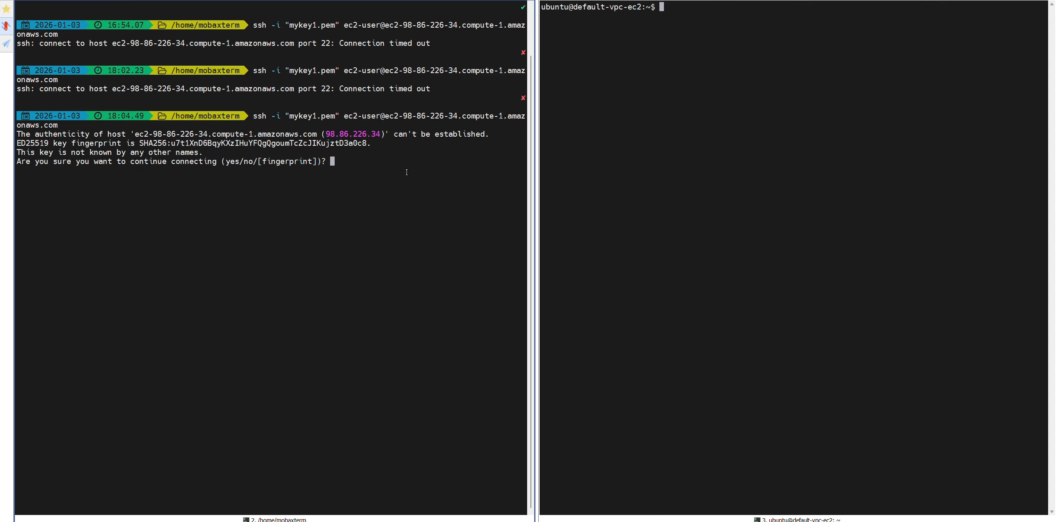
pyautogui.write('yes')
pyautogui.press('Return')
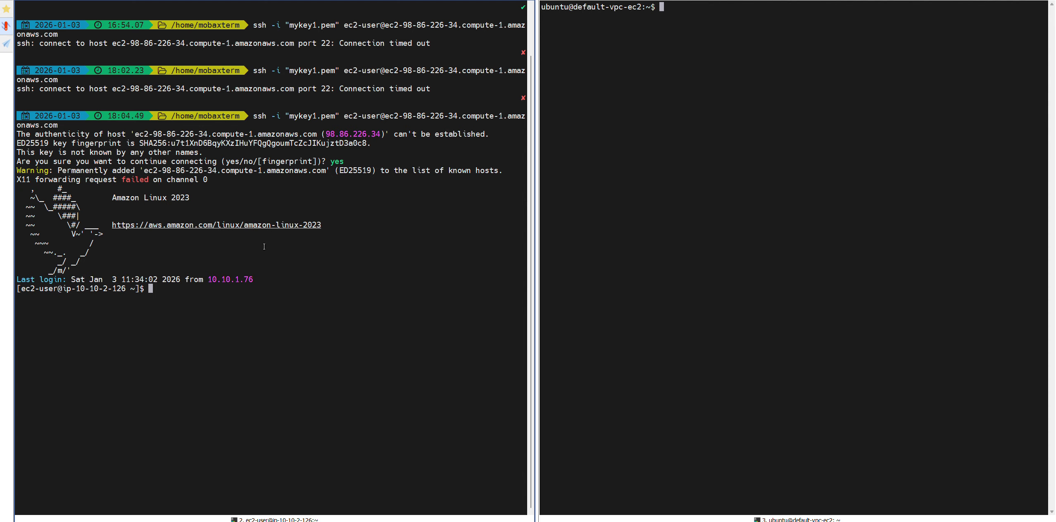
pyautogui.write('clear')
pyautogui.press('Return')
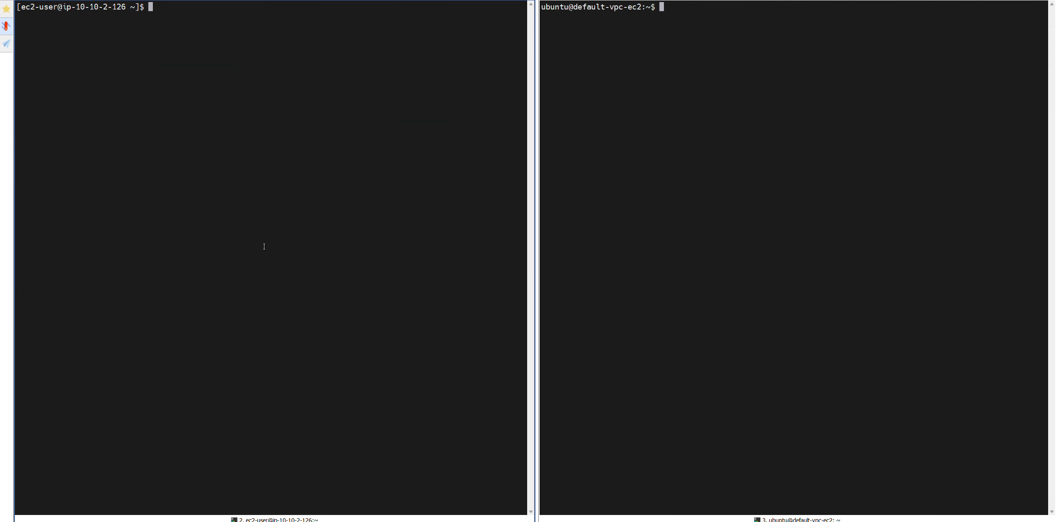
# Step: In the AWS console, return to the instances list and copy the manual VPC instance's name, manual-vpc-ec2
pyautogui.hotkey('alt', 'Tab')
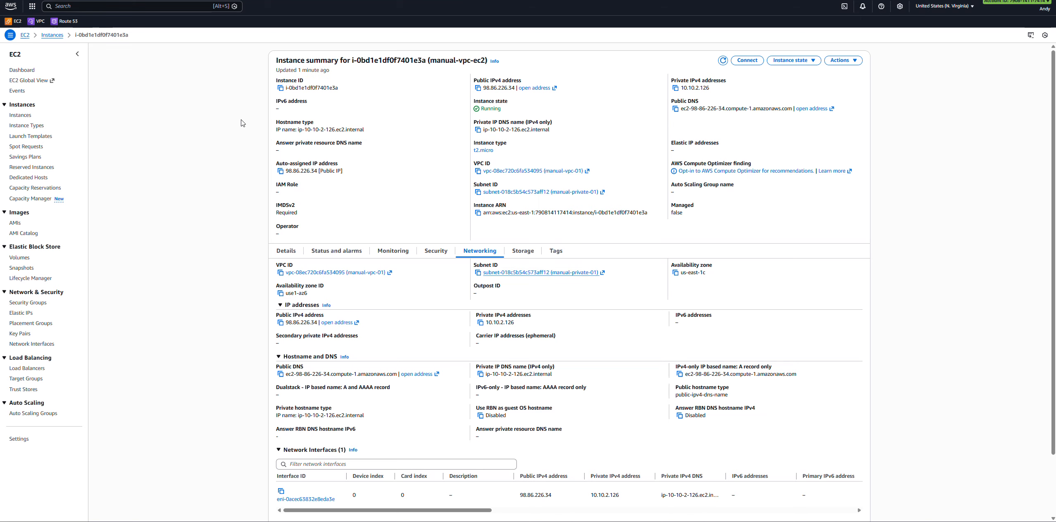
pyautogui.click(45, 37)
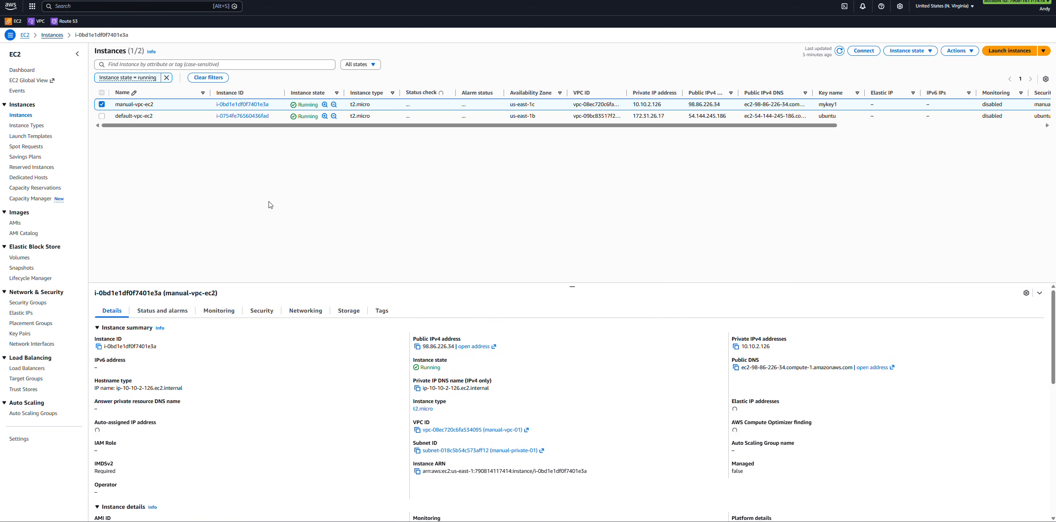
pyautogui.click(162, 106)
pyautogui.hotkey('ctrl', 'c')
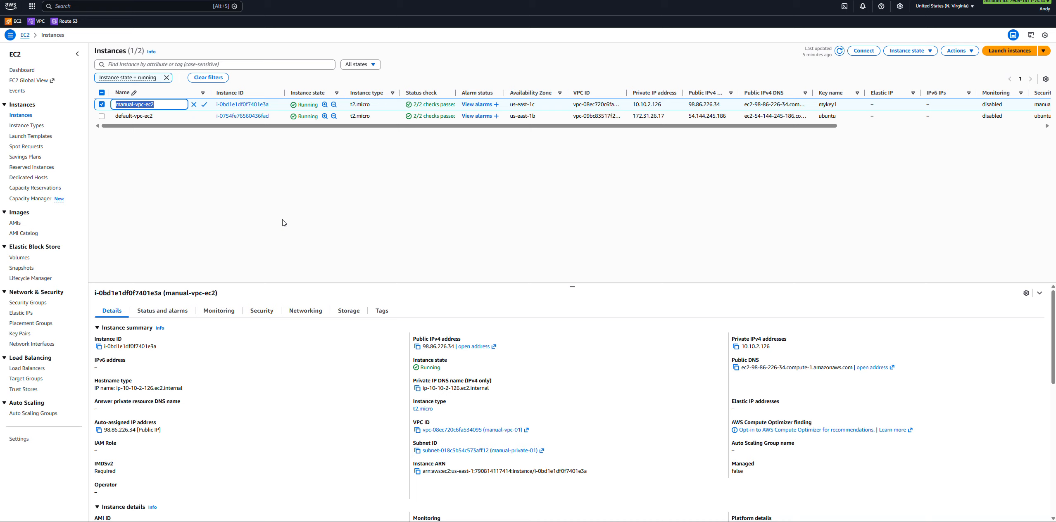
# Step: In MobaXterm's manual VPC instance session, enter "sudo hostname" without running it
pyautogui.hotkey('alt', 'Tab')
pyautogui.write('sud')
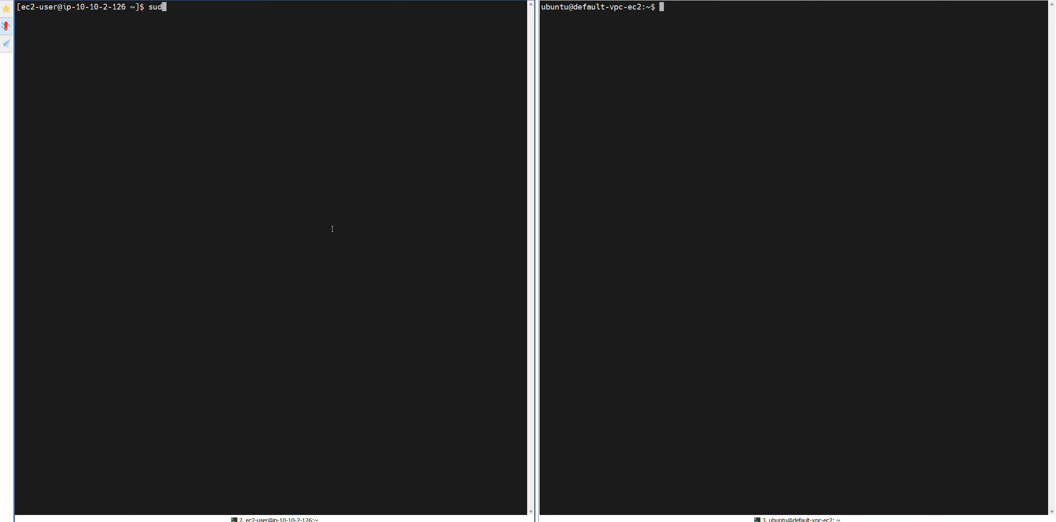
pyautogui.write('o hostname')
pyautogui.doubleClick(332, 229)
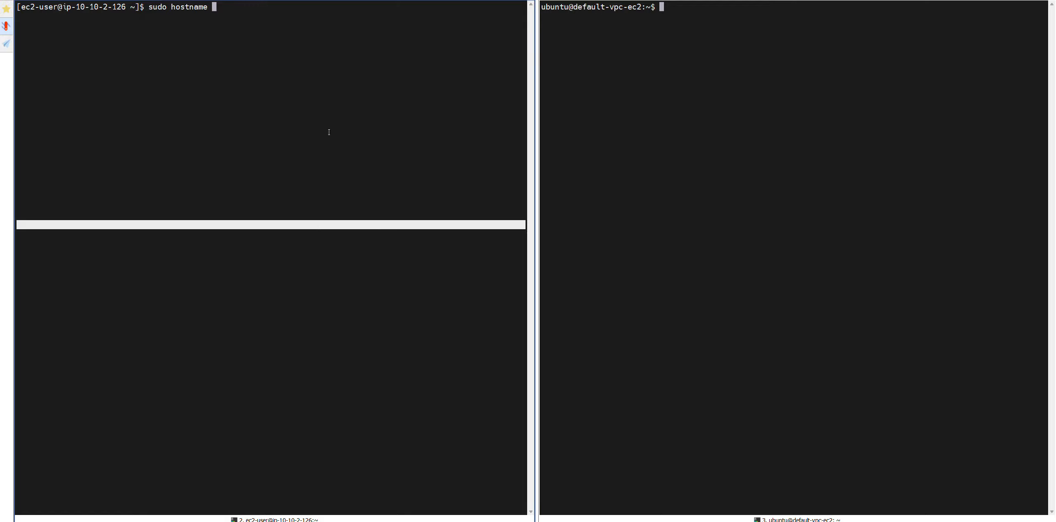
pyautogui.doubleClick(321, 88)
pyautogui.click(304, 90)
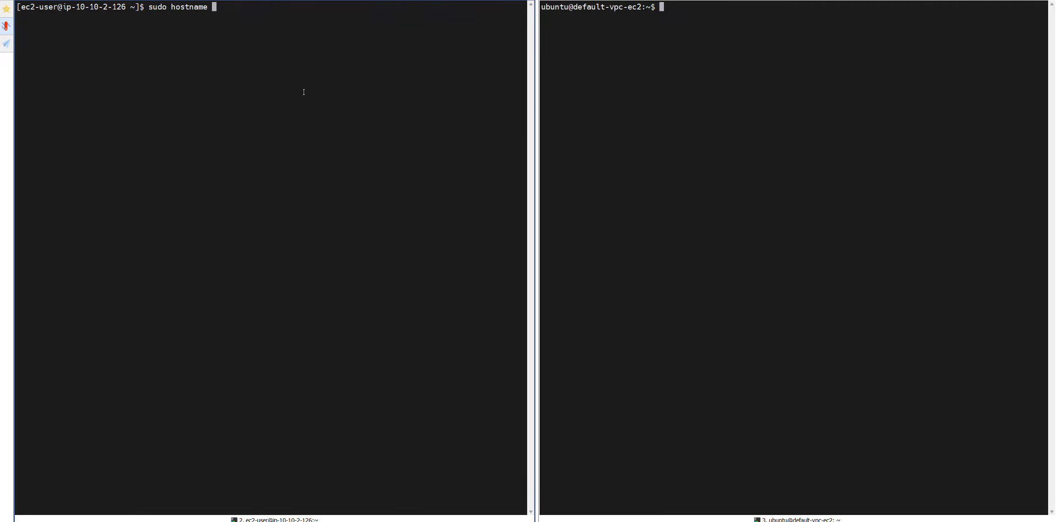
pyautogui.hotkey('alt', 'Tab')
pyautogui.hotkey('alt', 'Tab')
pyautogui.rightClick(291, 113)
pyautogui.press('Left')
pyautogui.press('Left')
pyautogui.press('Left')
pyautogui.press('Right')
pyautogui.press('Right')
pyautogui.press('Right')
pyautogui.press('BackSpace')
pyautogui.press('BackSpace')
pyautogui.press('BackSpace')
pyautogui.press('BackSpace')
pyautogui.press('BackSpace')
pyautogui.press('BackSpace')
pyautogui.press('BackSpace')
pyautogui.press('BackSpace')
pyautogui.press('BackSpace')
pyautogui.press('BackSpace')
pyautogui.press('BackSpace')
pyautogui.press('BackSpace')
pyautogui.press('BackSpace')
pyautogui.press('BackSpace')
pyautogui.press('BackSpace')
pyautogui.press('BackSpace')
pyautogui.press('BackSpace')
pyautogui.press('BackSpace')
pyautogui.press('BackSpace')
pyautogui.press('BackSpace')
pyautogui.press('BackSpace')
pyautogui.press('BackSpace')
# Step: Complete the hostname command with the name copied from the AWS console and run "sudo hostname manual-vpc-ec2"
pyautogui.hotkey('alt', 'Tab')
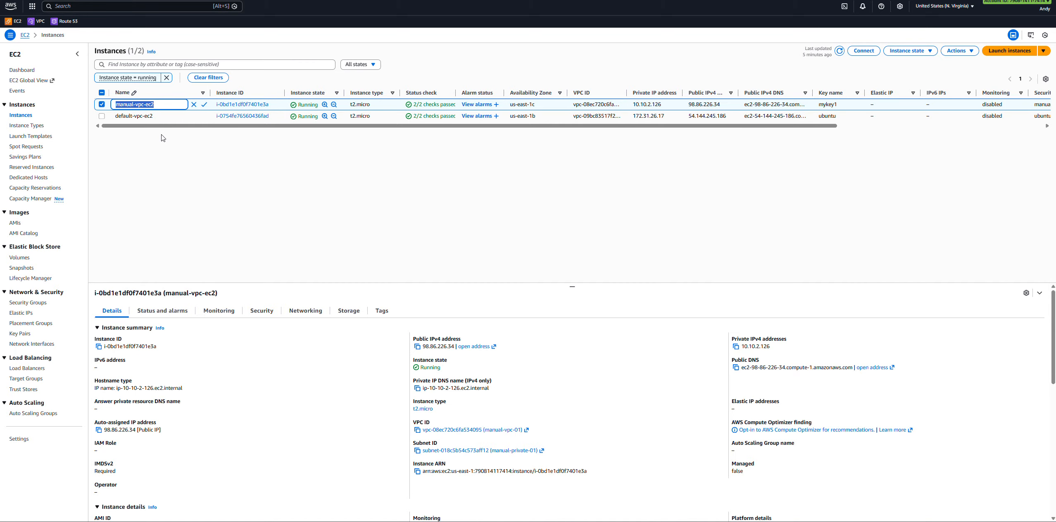
pyautogui.hotkey('alt', 'Tab')
pyautogui.rightClick(274, 111)
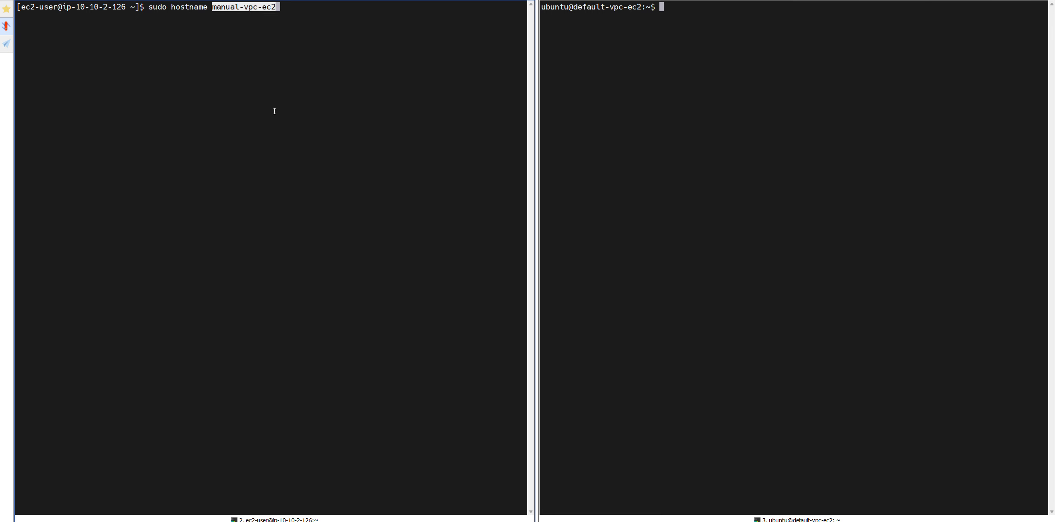
pyautogui.press('Return')
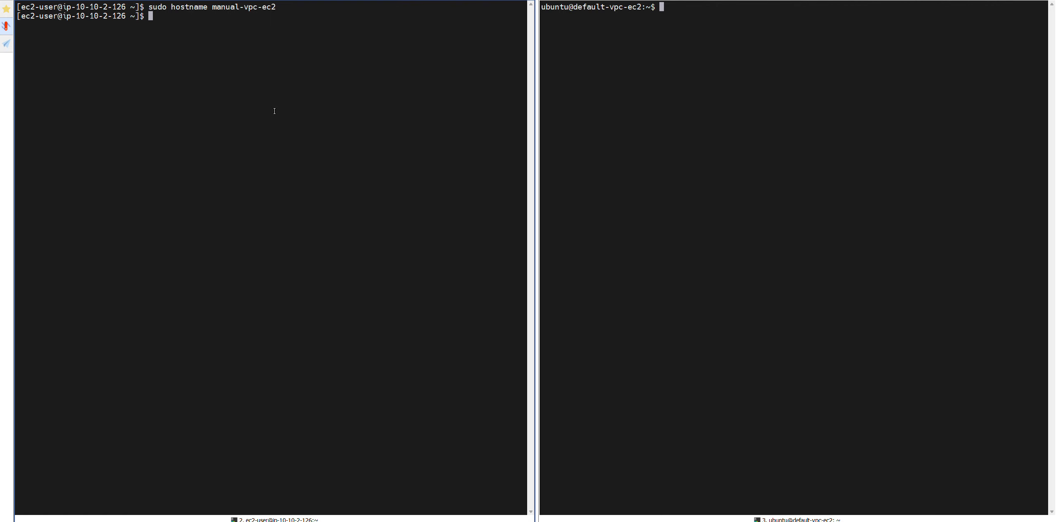
# Step: Exit and reconnect the manual VPC instance's SSH session with mykey1.pem, and clear its terminal
pyautogui.write('exit')
pyautogui.press('Return')
pyautogui.press('Up')
pyautogui.press('Return')
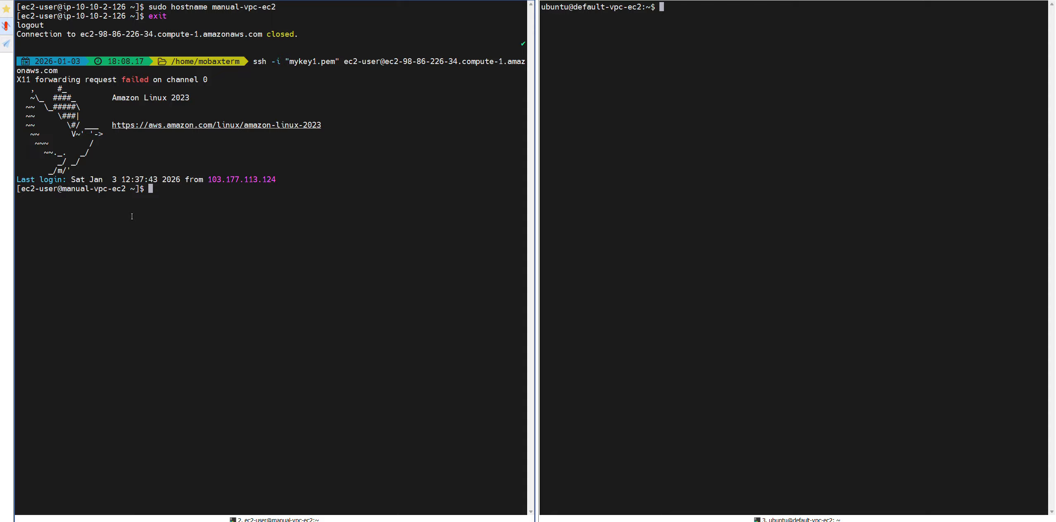
pyautogui.write('clear')
pyautogui.press('Return')
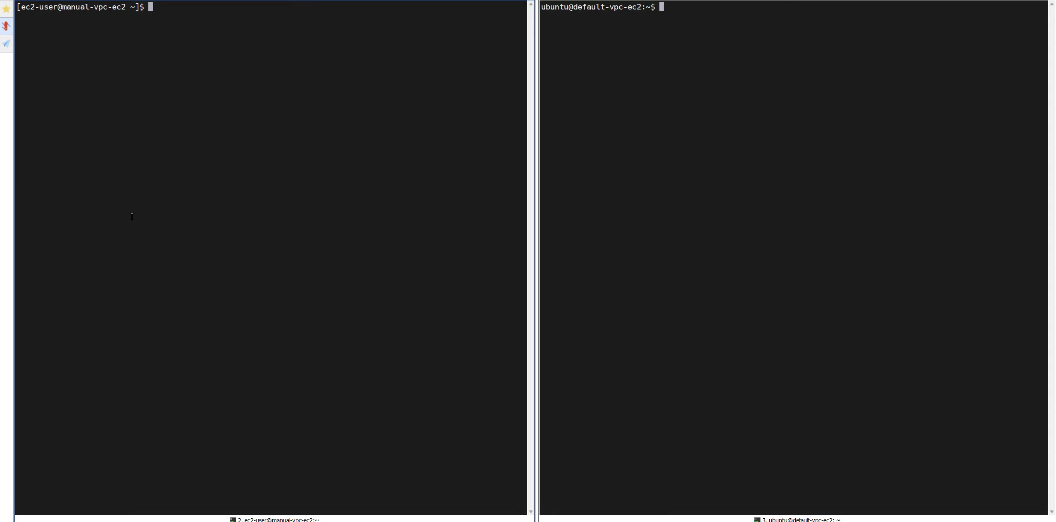
# Step: Run "ifconfig" in the manual VPC instance's terminal to show its network interfaces
pyautogui.moveTo(51, 12); pyautogui.dragTo(99, 9)
pyautogui.moveTo(585, 8); pyautogui.dragTo(605, 8)
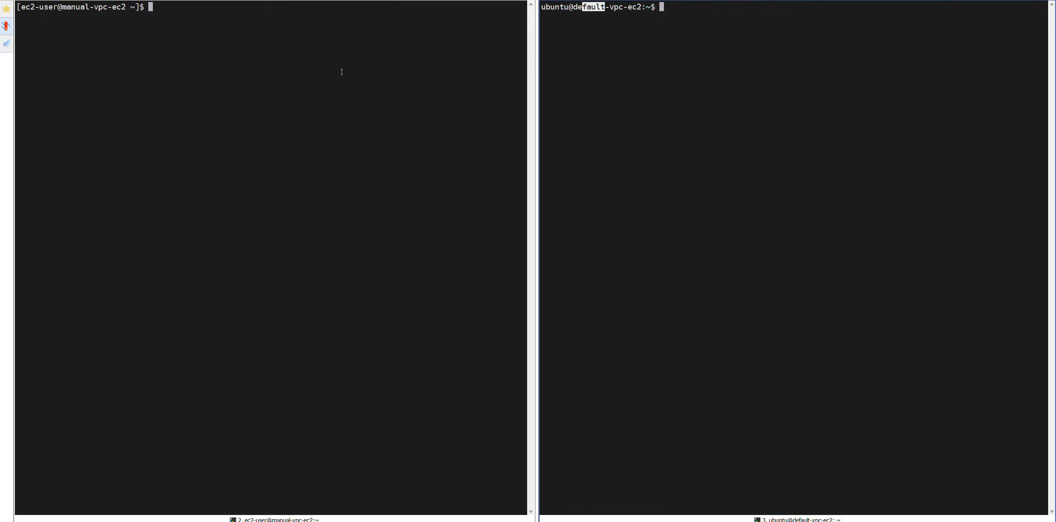
pyautogui.write('ifc')
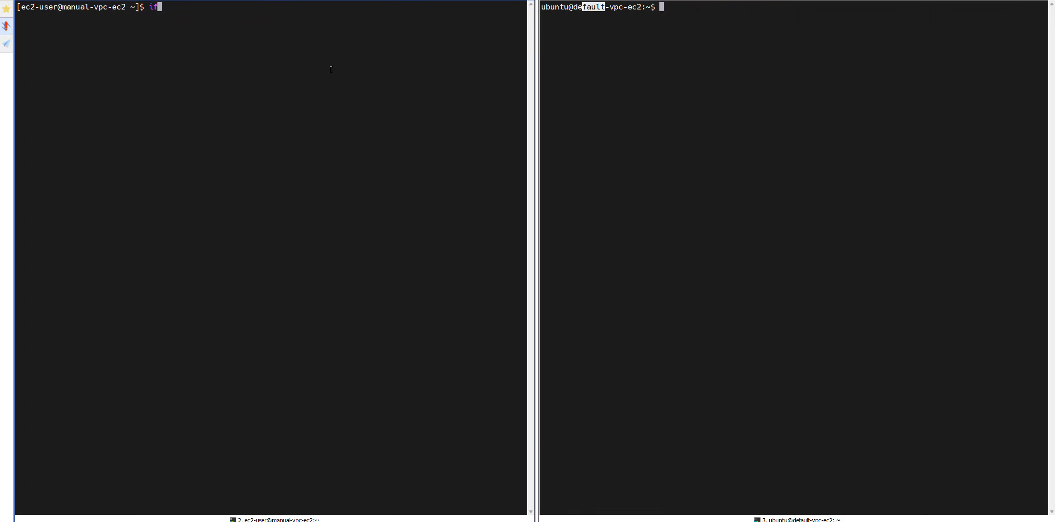
pyautogui.write('onfig')
pyautogui.press('Return')
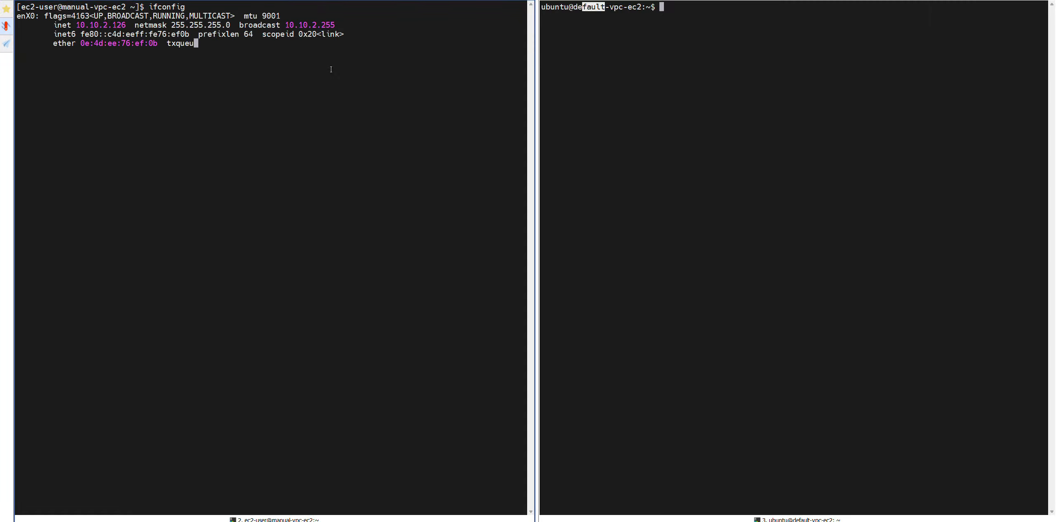
# Step: Try to list the default VPC instance's network interfaces by running "ifconfig" in its terminal
pyautogui.click(590, 95)
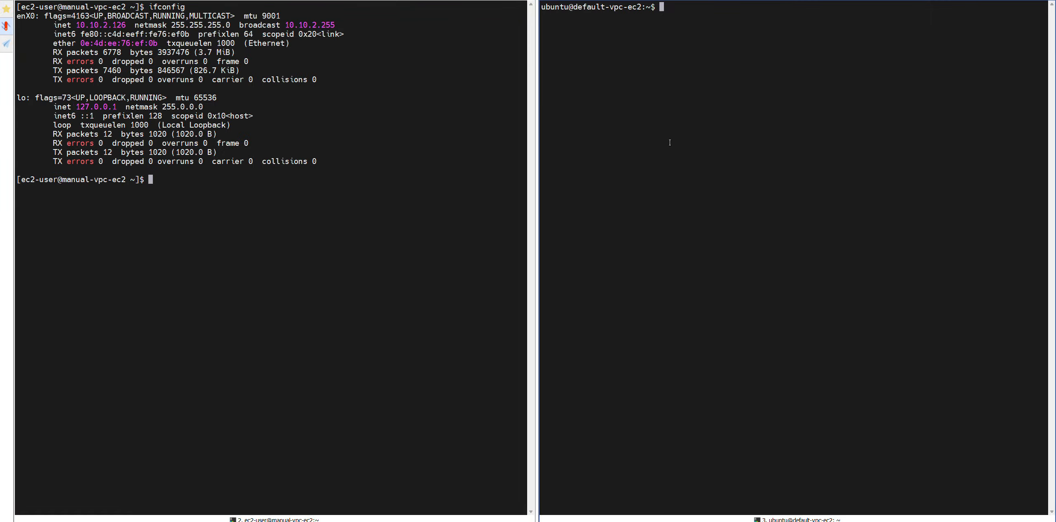
pyautogui.write('ifconfig')
pyautogui.press('Return')
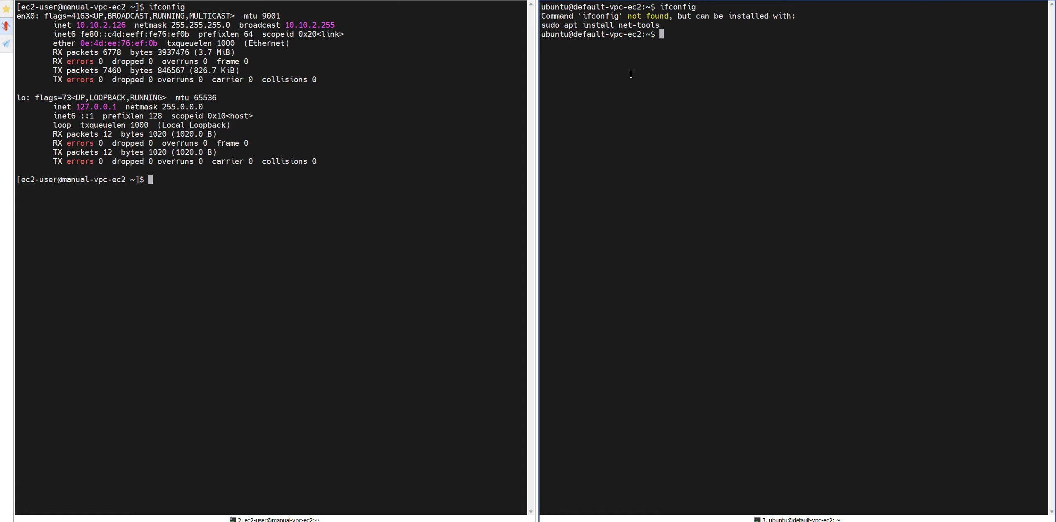
# Step: Copy the suggested install command, enable mouse pasting in the terminal, and run "sudo apt install net-tools" on the default VPC instance
pyautogui.tripleClick(615, 25)
pyautogui.rightClick(615, 25)
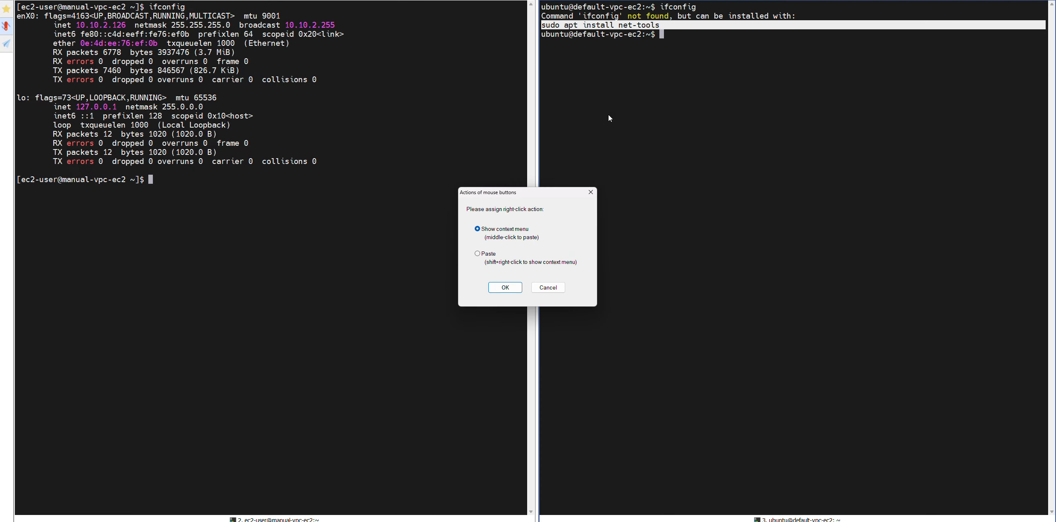
pyautogui.click(547, 287)
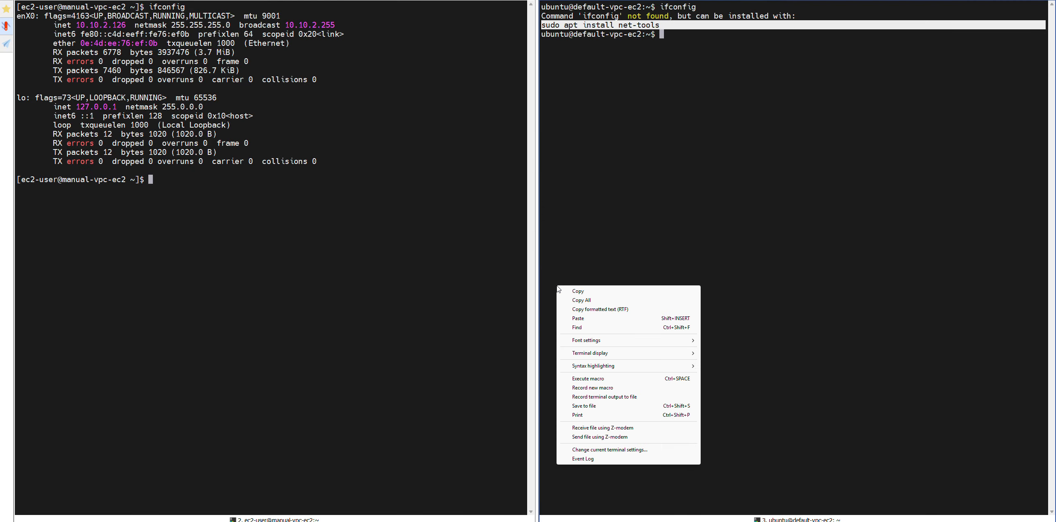
pyautogui.click(591, 293)
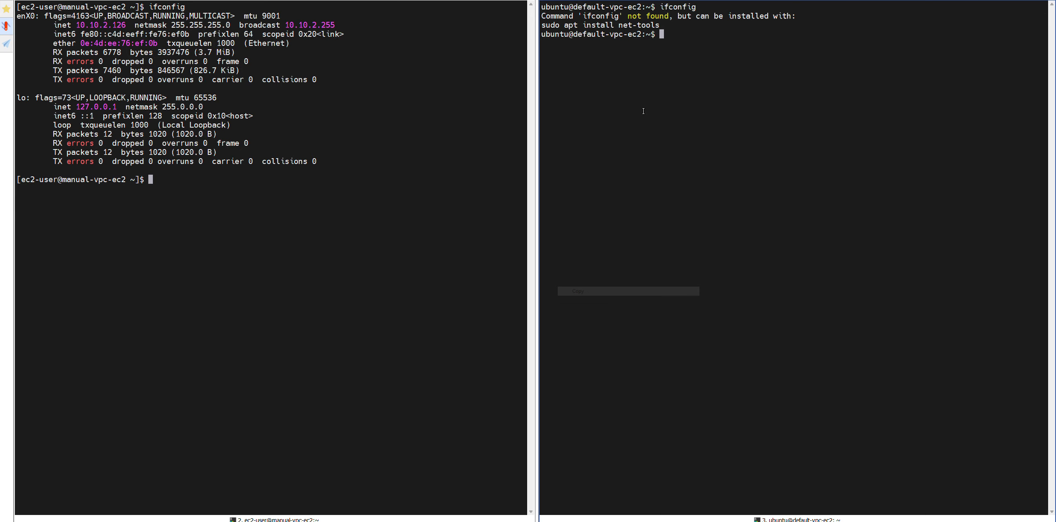
pyautogui.rightClick(650, 87)
pyautogui.click(512, 264)
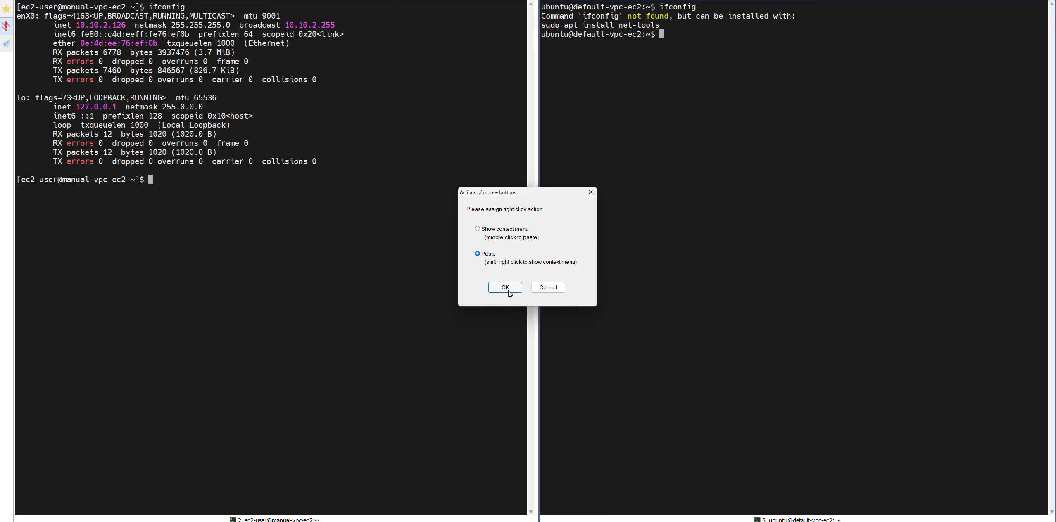
pyautogui.click(507, 291)
pyautogui.click(488, 299)
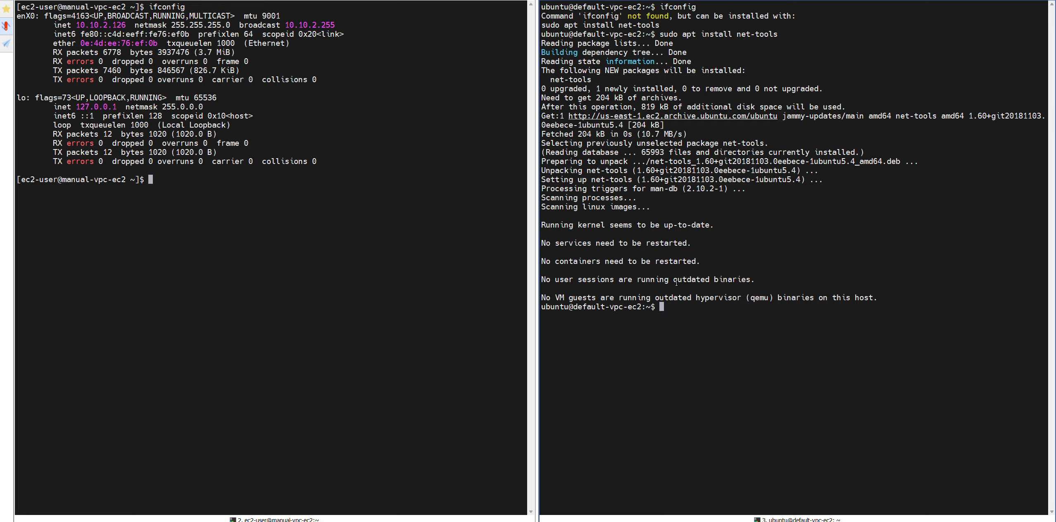
# Step: Clear the default VPC instance's terminal and rerun "ifconfig" to show its network interfaces
pyautogui.write('clear')
pyautogui.press('Return')
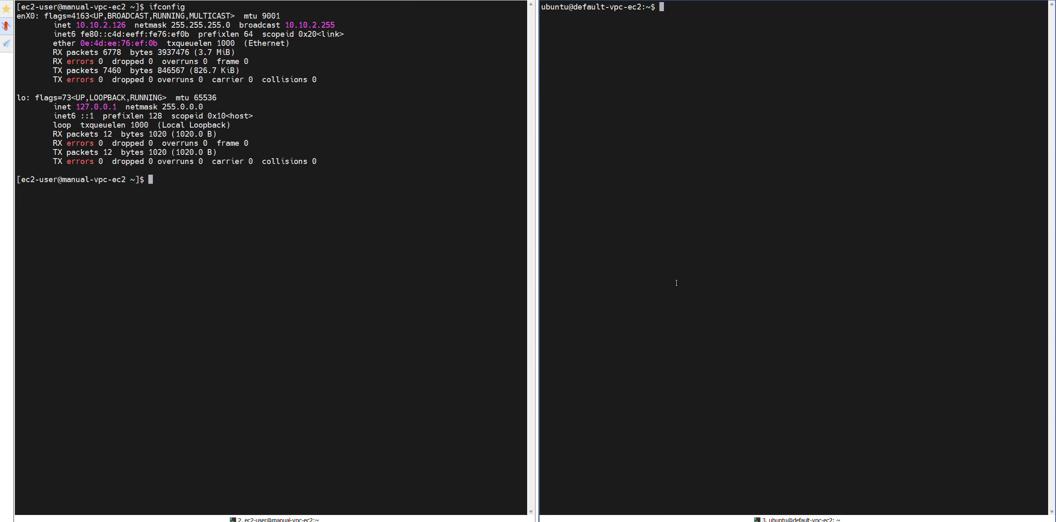
pyautogui.write('sudo apt install net-tools')
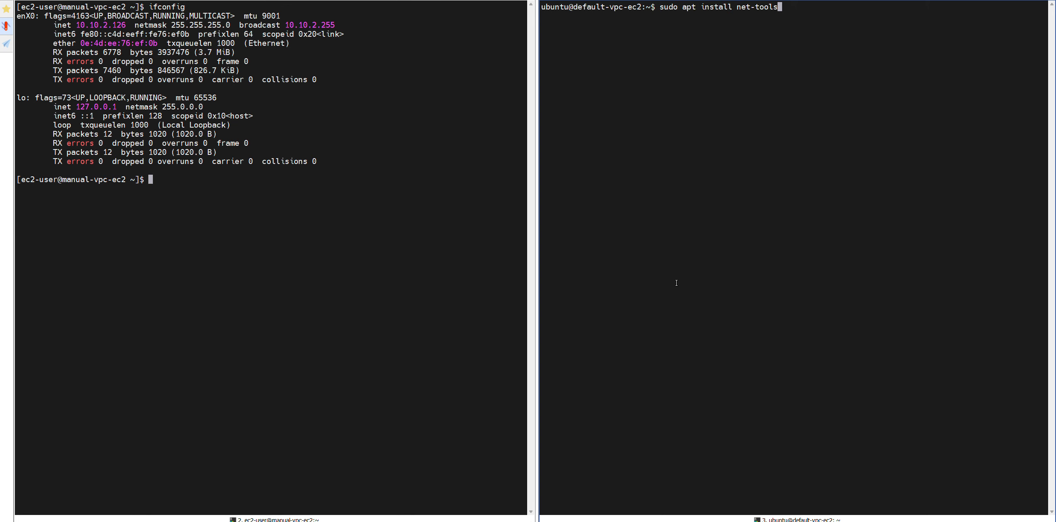
pyautogui.press('Up')
pyautogui.press('Up')
pyautogui.press('Up')
pyautogui.press('Return')
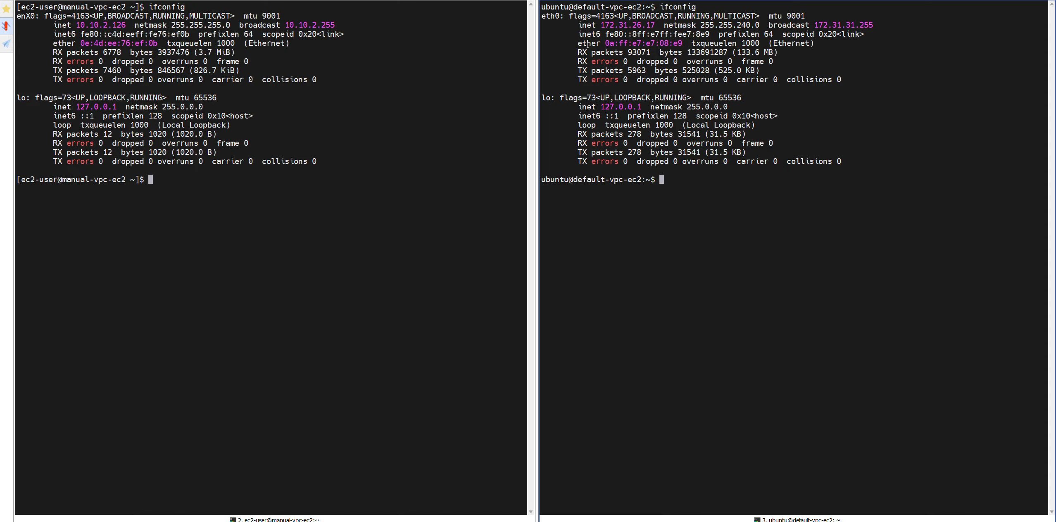
# Step: Ping the default VPC instance's own private address with "ping 172.31.26.17" from its terminal, and stop the ping after several replies
pyautogui.moveTo(599, 26); pyautogui.dragTo(657, 25)
pyautogui.rightClick(657, 25)
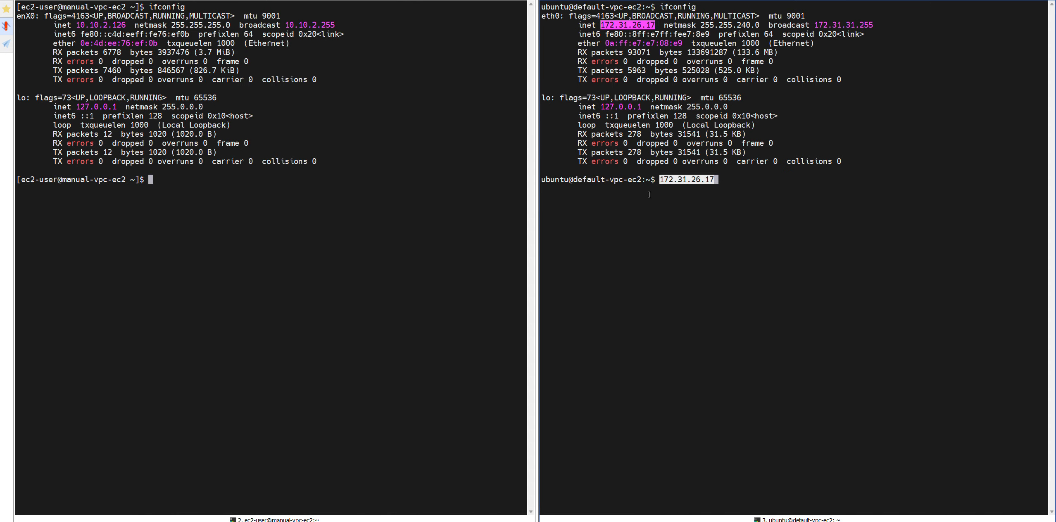
pyautogui.click(752, 197)
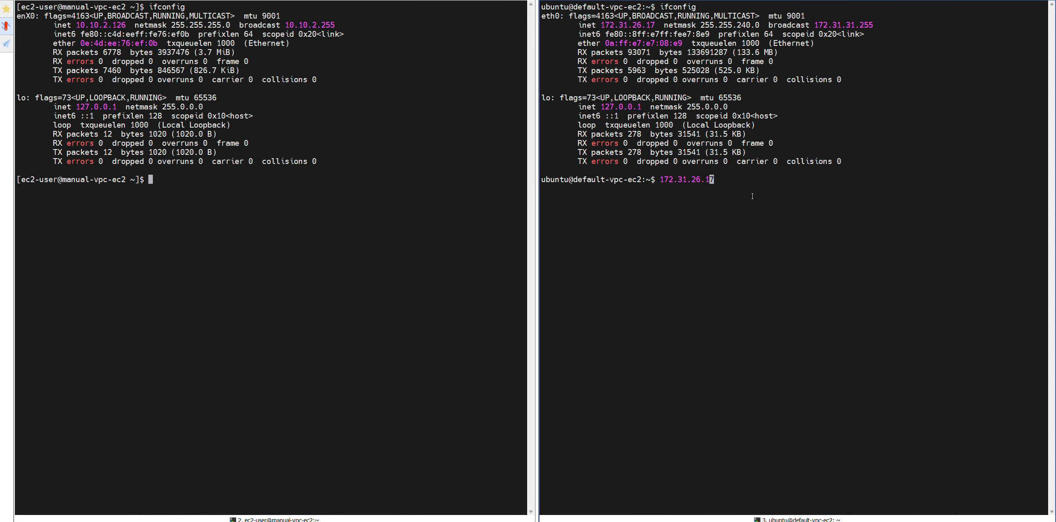
pyautogui.hotkey('ctrl', 'Left')
pyautogui.hotkey('ctrl', 'Left')
pyautogui.hotkey('ctrl', 'Left')
pyautogui.hotkey('ctrl', 'Left')
pyautogui.write('ping')
pyautogui.press('Return')
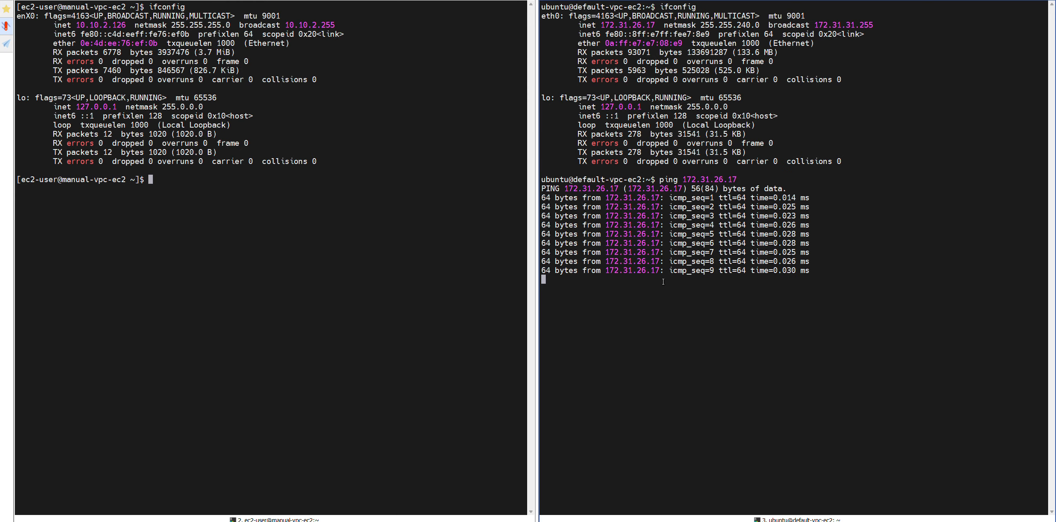
pyautogui.hotkey('ctrl', 'c')
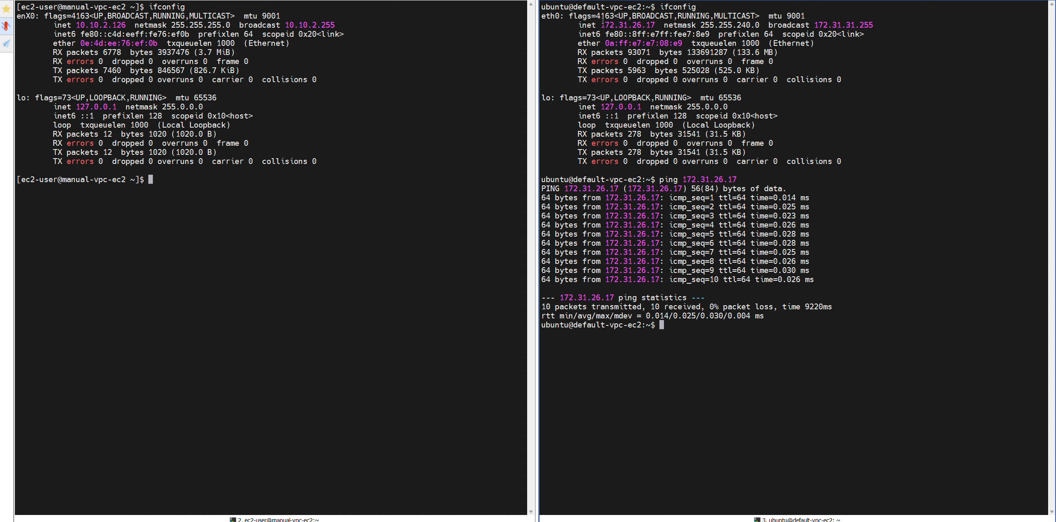
# Step: From the default VPC instance's terminal, test reachability of the manual VPC instance with "ping 10.10.2.126"
pyautogui.moveTo(600, 25); pyautogui.dragTo(655, 25)
pyautogui.click(723, 289)
pyautogui.press('Up')
pyautogui.press('BackSpace')
pyautogui.press('BackSpace')
pyautogui.press('BackSpace')
pyautogui.press('BackSpace')
pyautogui.press('BackSpace')
pyautogui.press('BackSpace')
pyautogui.press('BackSpace')
pyautogui.press('BackSpace')
pyautogui.press('BackSpace')
pyautogui.press('BackSpace')
pyautogui.press('BackSpace')
pyautogui.press('BackSpace')
pyautogui.write('10.10.2.126')
pyautogui.press('Return')
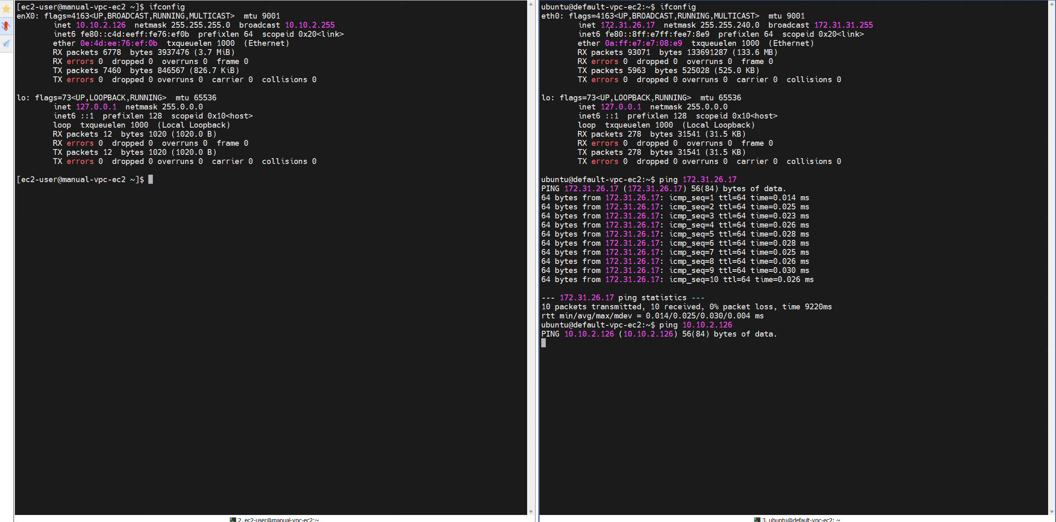
# Step: Copy the default VPC instance's private address and run "ping 172.31.26.17" from the manual VPC instance's terminal
pyautogui.moveTo(601, 26); pyautogui.dragTo(653, 23)
pyautogui.rightClick(652, 24)
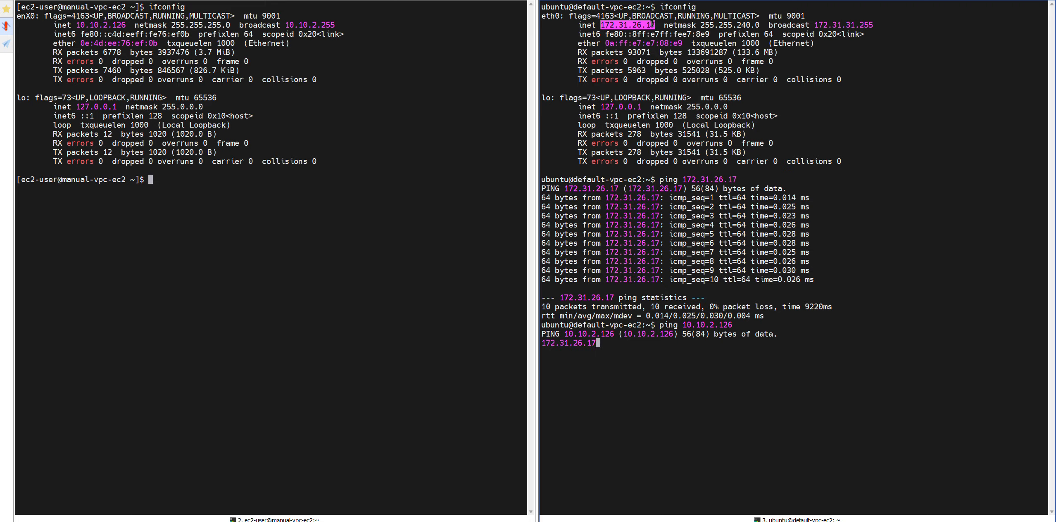
pyautogui.click(178, 189)
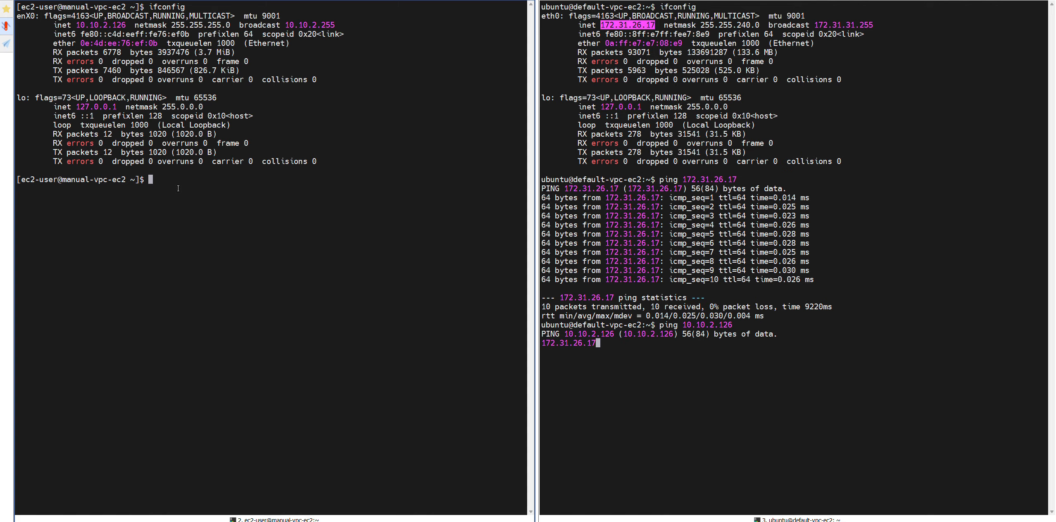
pyautogui.write('ping')
pyautogui.rightClick(178, 189)
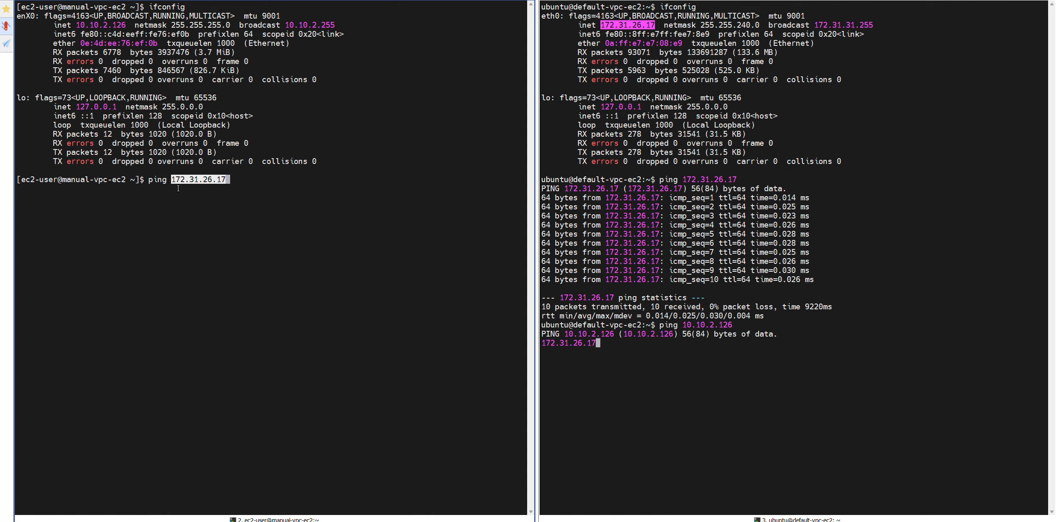
pyautogui.press('Return')
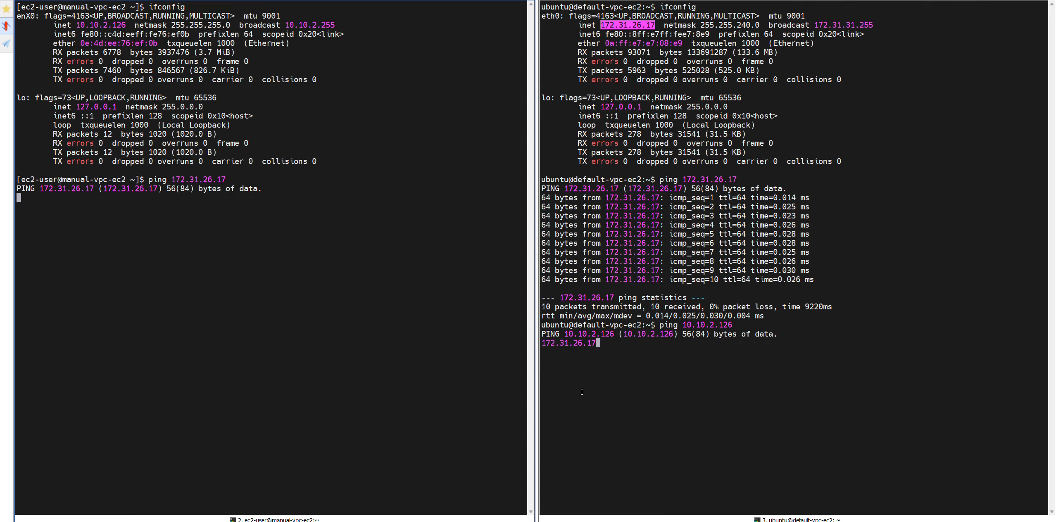
# Step: Try to remove the stray pasted address from the running ping in the default VPC instance's terminal
pyautogui.click(622, 347)
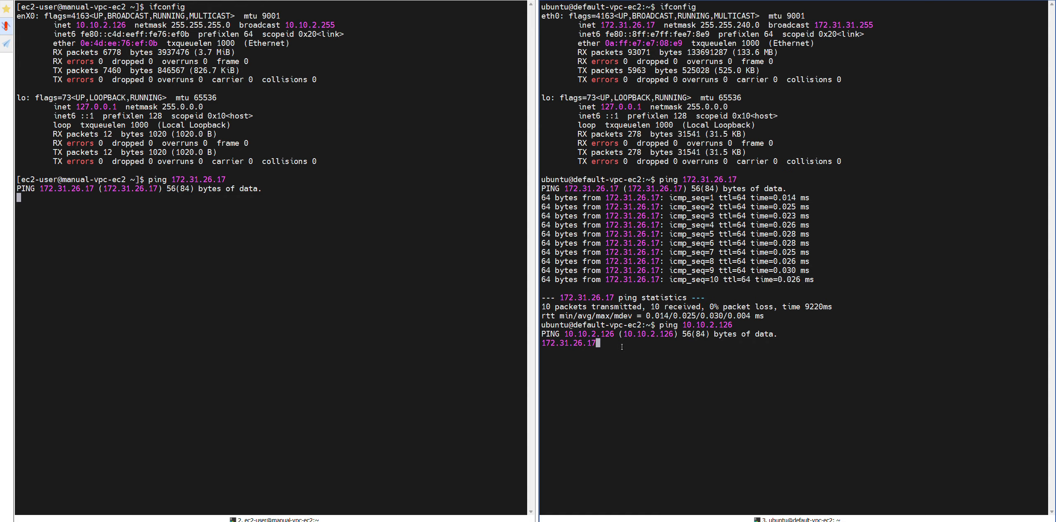
pyautogui.press('Left')
pyautogui.press('Left')
pyautogui.press('Left')
pyautogui.press('Left')
pyautogui.press('Left')
pyautogui.press('Left')
pyautogui.press('Left')
pyautogui.press('Left')
pyautogui.press('Left')
pyautogui.press('Left')
pyautogui.press('BackSpace')
pyautogui.press('BackSpace')
pyautogui.press('BackSpace')
pyautogui.press('Return')
pyautogui.press('Return')
pyautogui.press('Return')
pyautogui.press('Return')
# Step: Switch to the AWS VPC console and start a new peering connection named yt-peering-01
pyautogui.hotkey('alt', 'Tab')
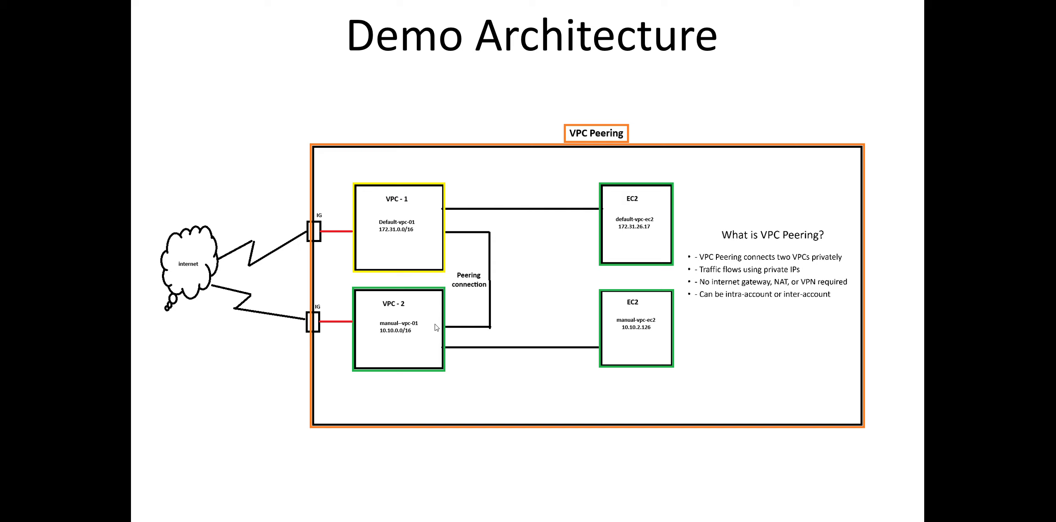
pyautogui.hotkey('alt', 'Tab')
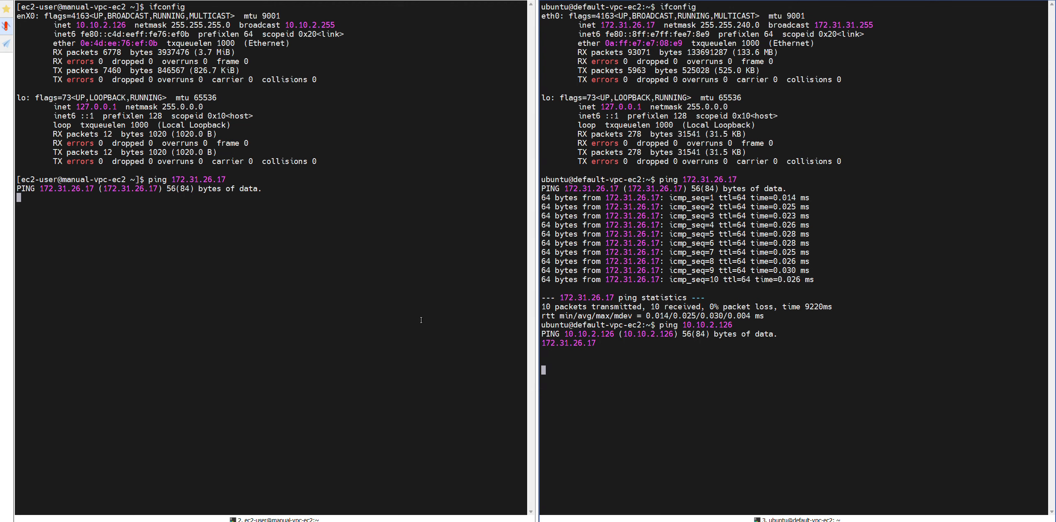
pyautogui.hotkey('alt', 'Tab')
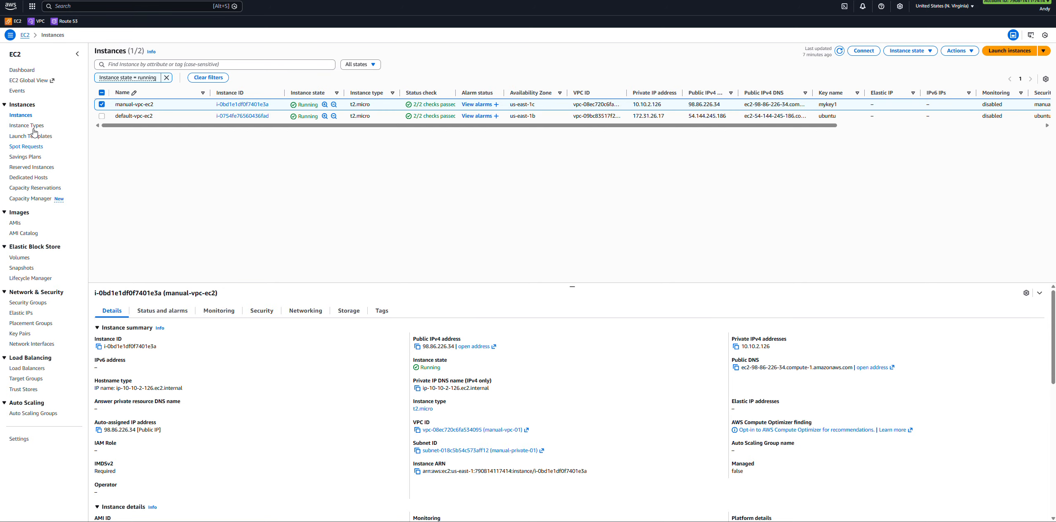
pyautogui.hotkey('ctrl', 'Tab')
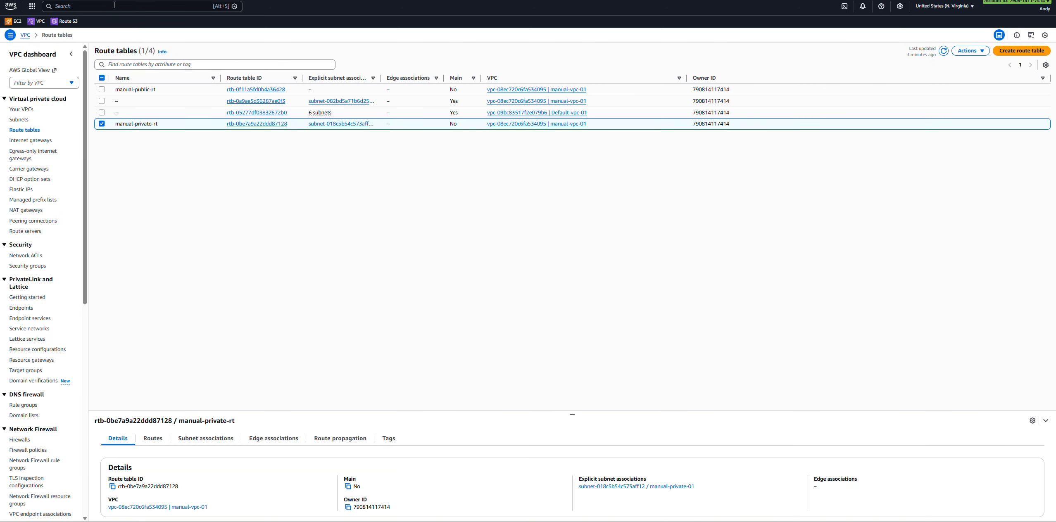
pyautogui.click(23, 223)
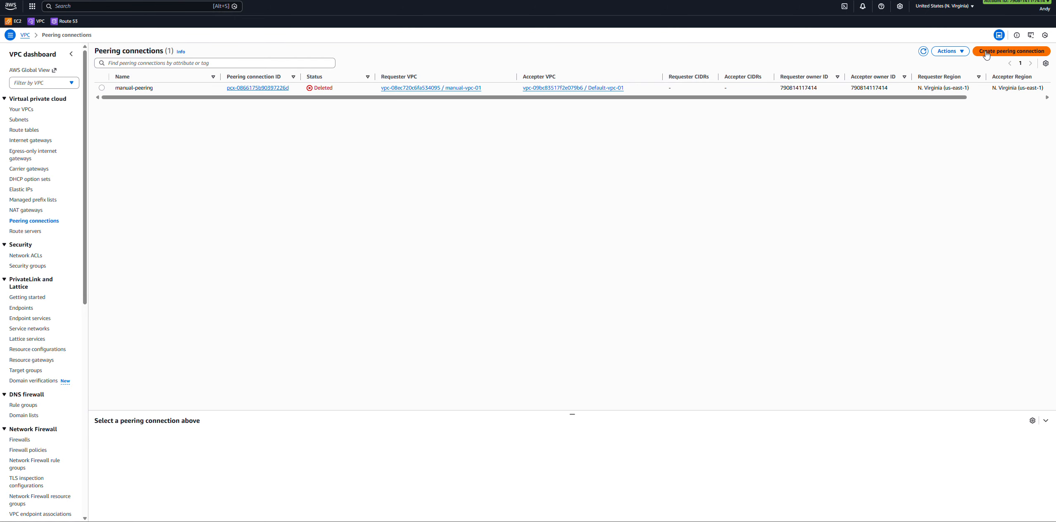
pyautogui.click(1011, 51)
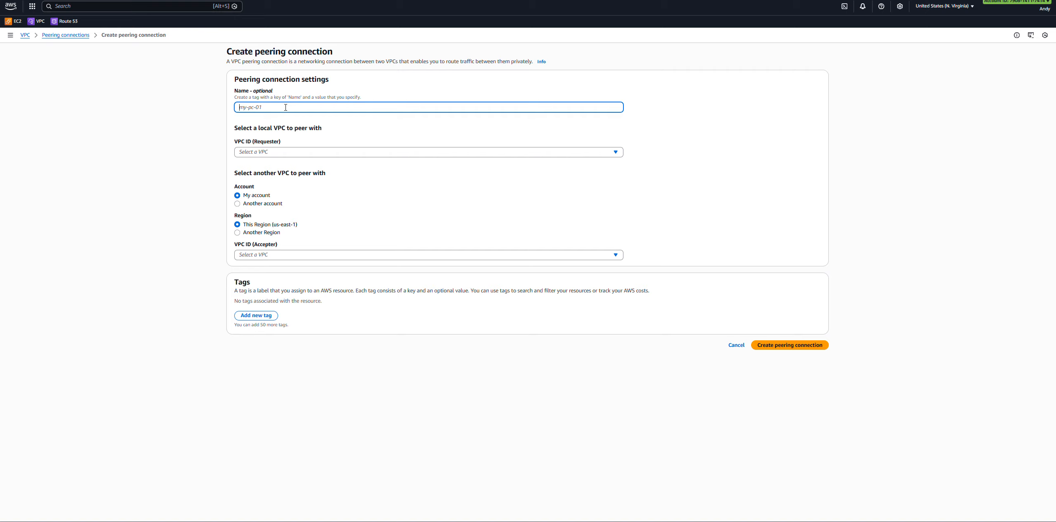
pyautogui.write('yt-peering-01')
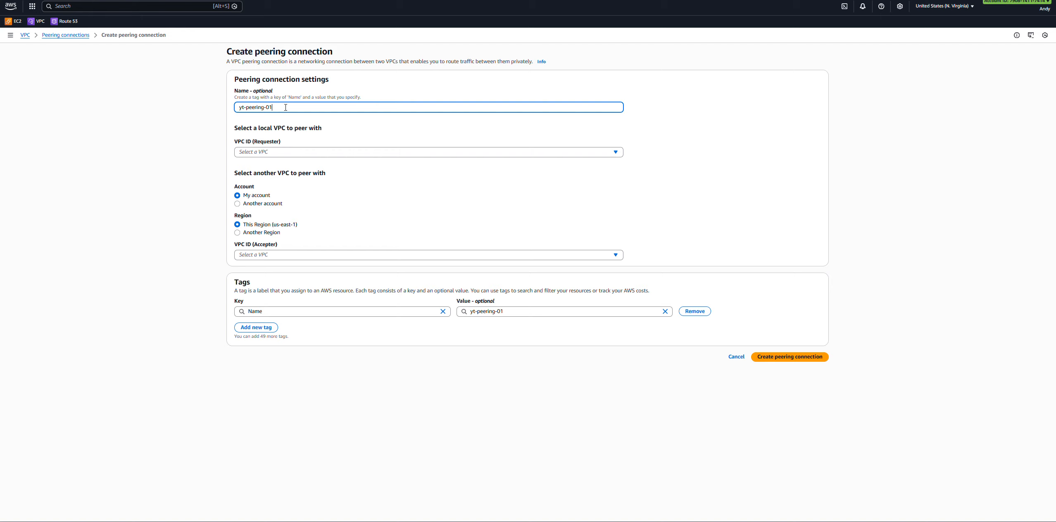
pyautogui.click(281, 152)
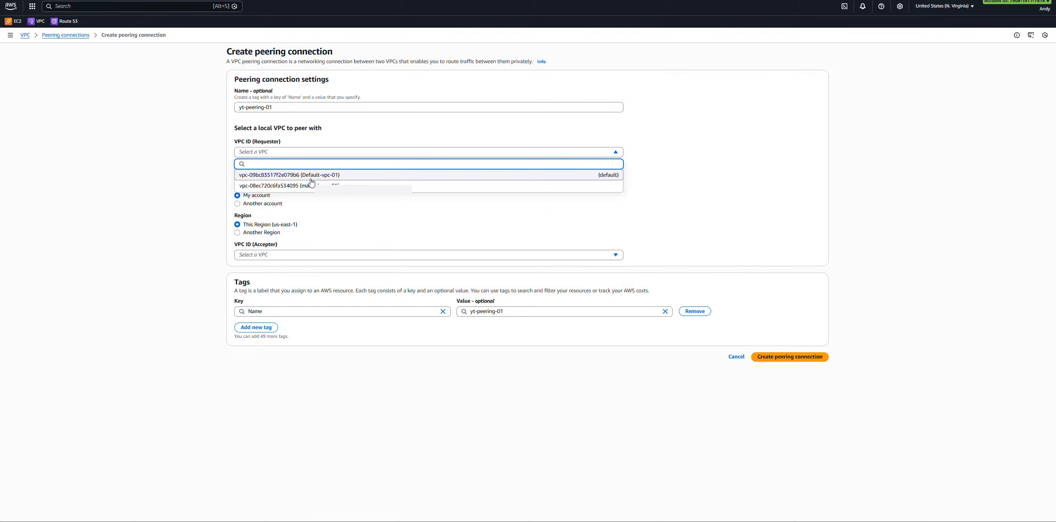
pyautogui.click(260, 206)
pyautogui.click(260, 206)
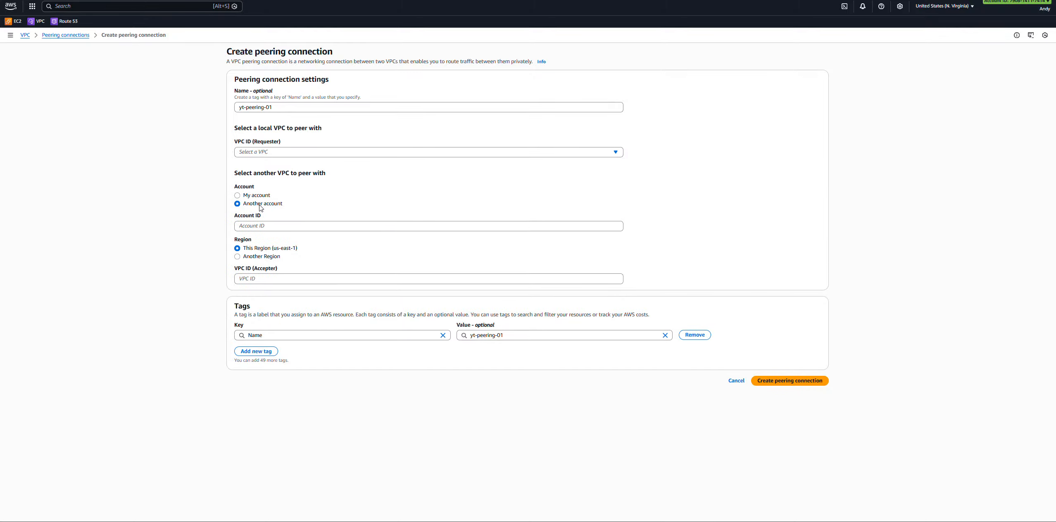
pyautogui.click(262, 225)
pyautogui.click(258, 196)
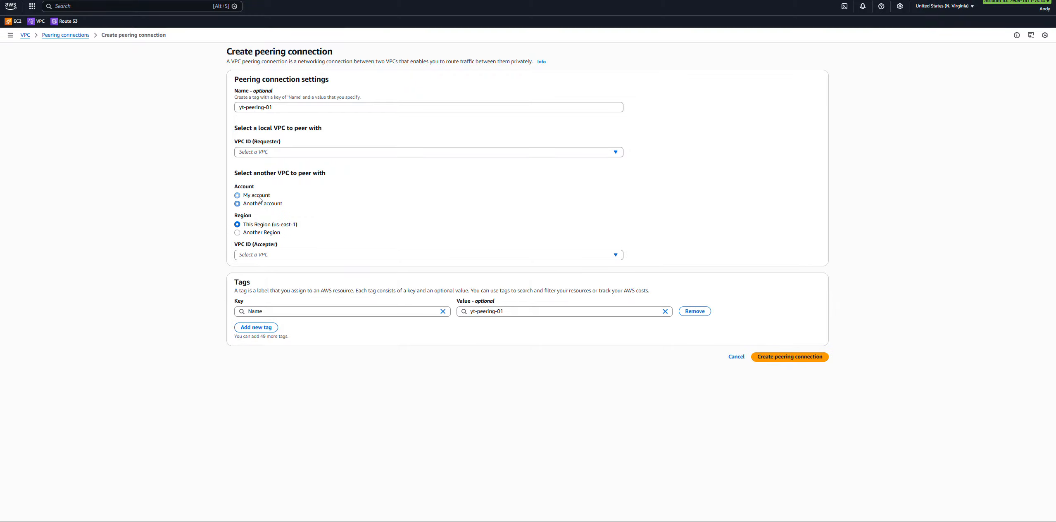
# Step: Select Default-vpc-01 as the requester VPC for the new peering connection
pyautogui.click(272, 153)
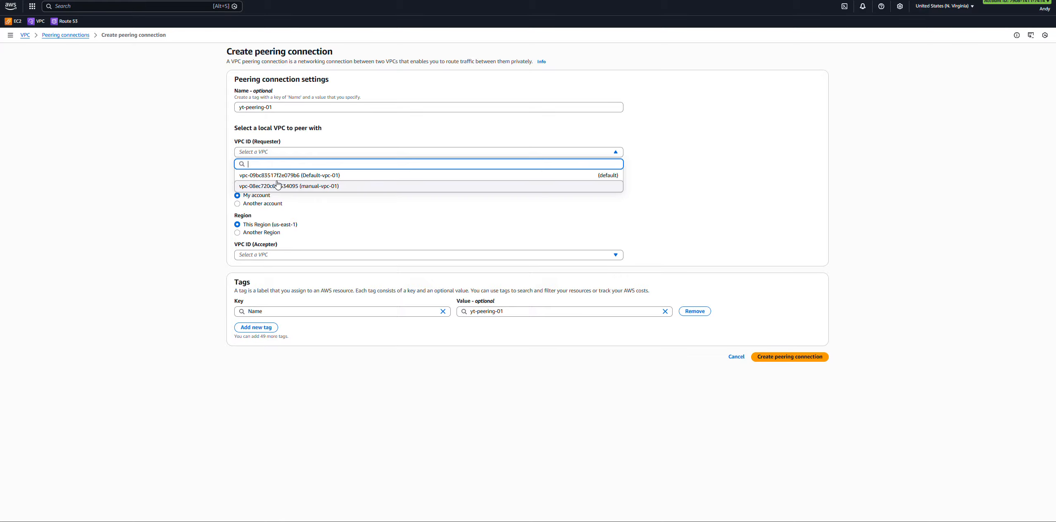
pyautogui.click(281, 175)
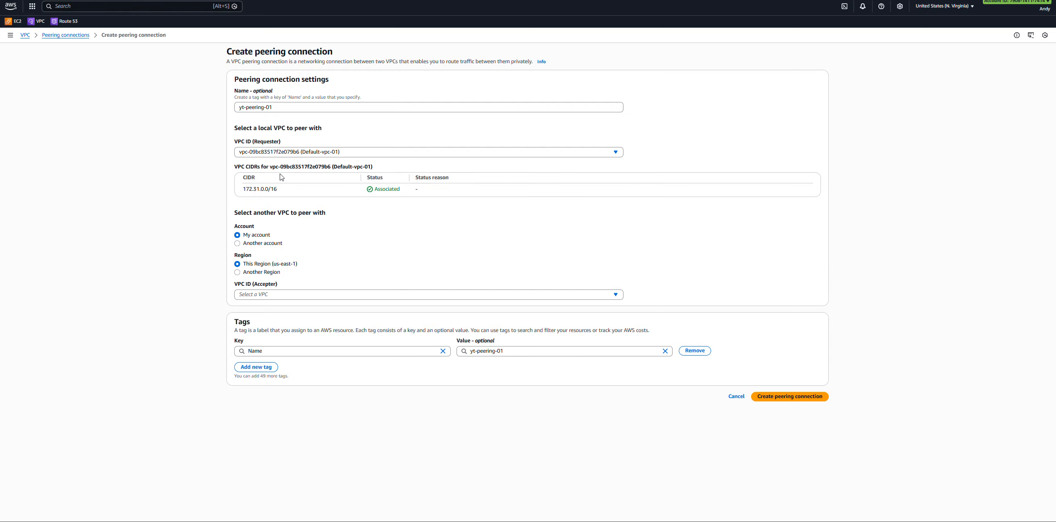
# Step: Keep Default-vpc-01 as the requester and select manual-vpc-01 as the accepter VPC for the peering connection
pyautogui.click(338, 154)
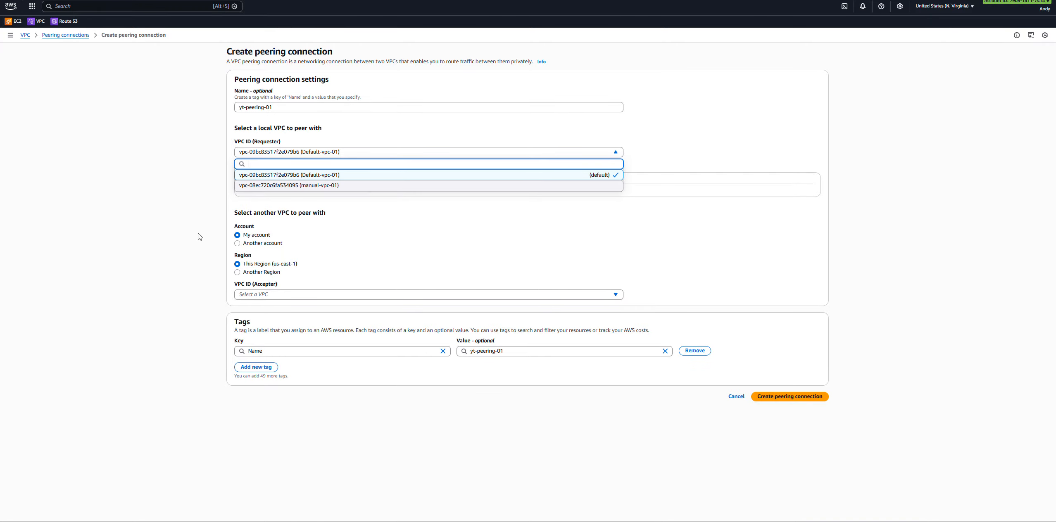
pyautogui.click(280, 295)
pyautogui.click(281, 296)
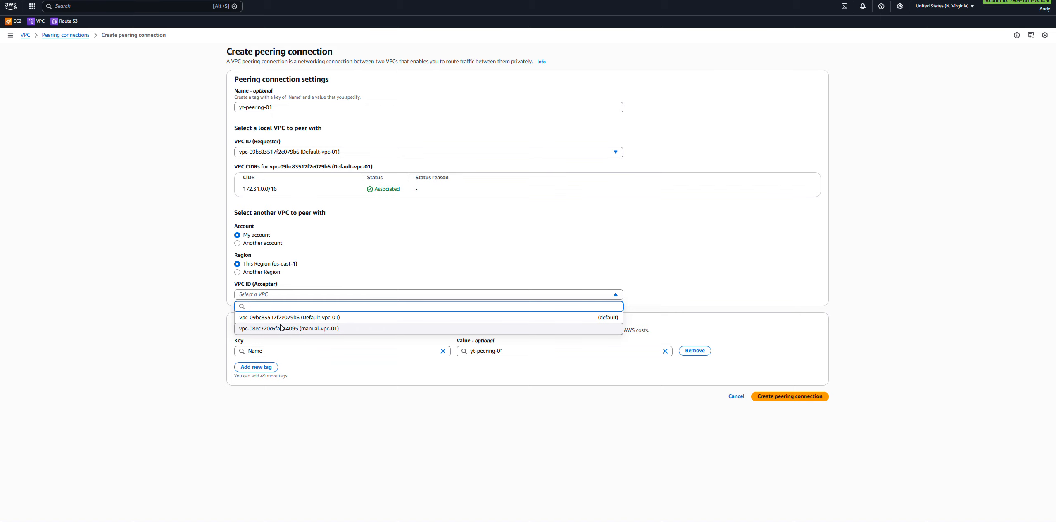
pyautogui.click(280, 329)
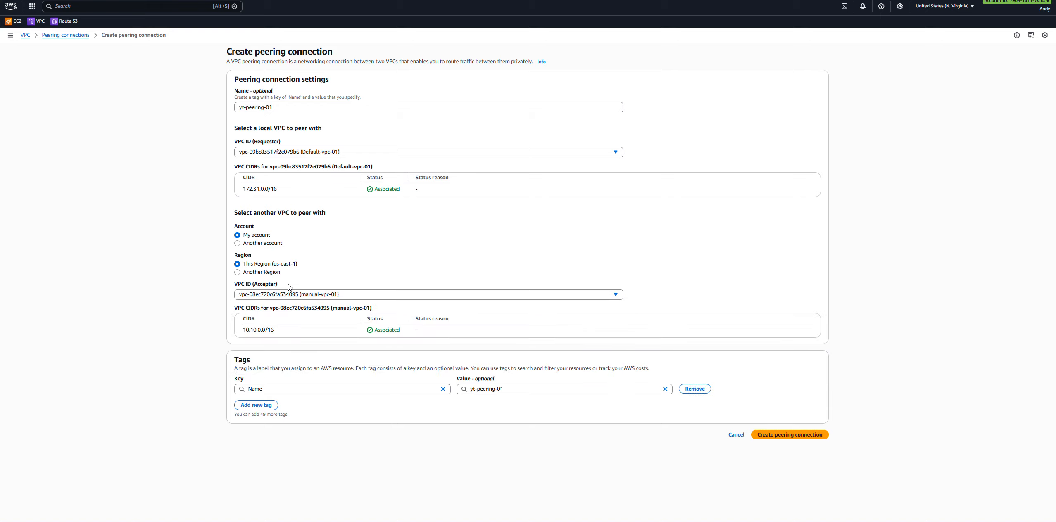
pyautogui.click(328, 296)
pyautogui.click(323, 318)
pyautogui.click(319, 294)
pyautogui.click(326, 329)
# Step: Compare the requester and accepter VPC CIDRs and create the yt-peering-01 peering connection
pyautogui.moveTo(244, 331); pyautogui.dragTo(397, 332)
pyautogui.moveTo(244, 190); pyautogui.dragTo(404, 196)
pyautogui.click(913, 333)
pyautogui.click(778, 438)
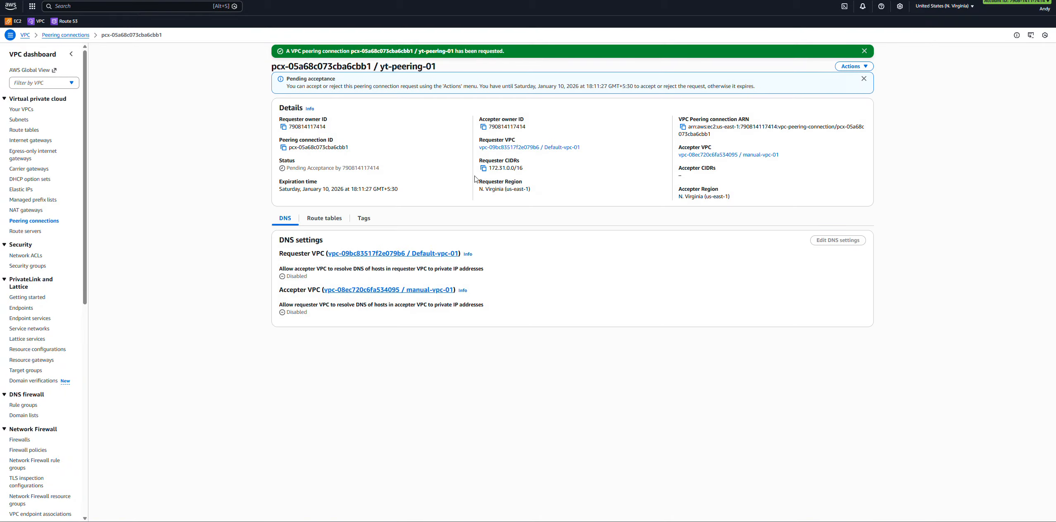
# Step: Accept the pending request for yt-peering-01 from the list of peering connections
pyautogui.click(63, 35)
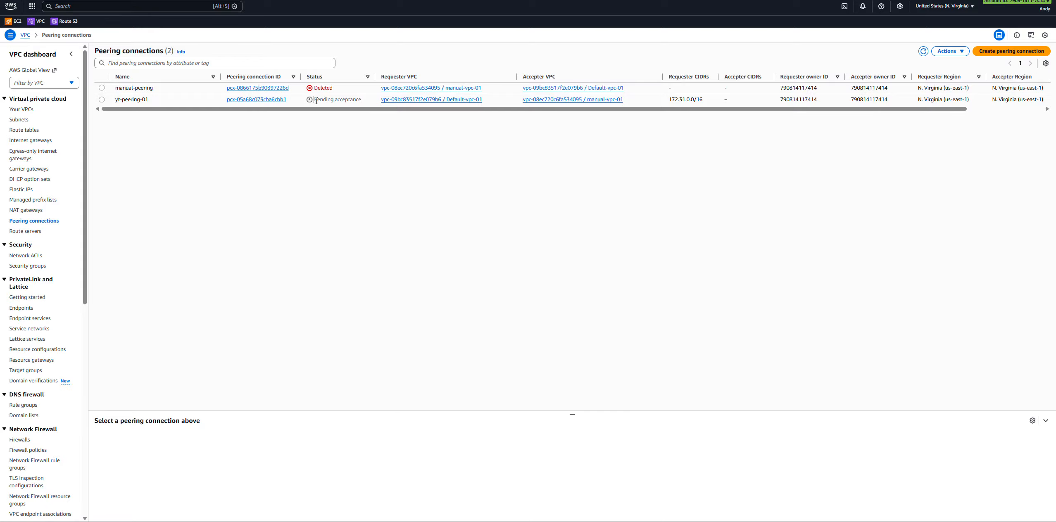
pyautogui.moveTo(313, 100); pyautogui.dragTo(359, 101)
pyautogui.click(102, 100)
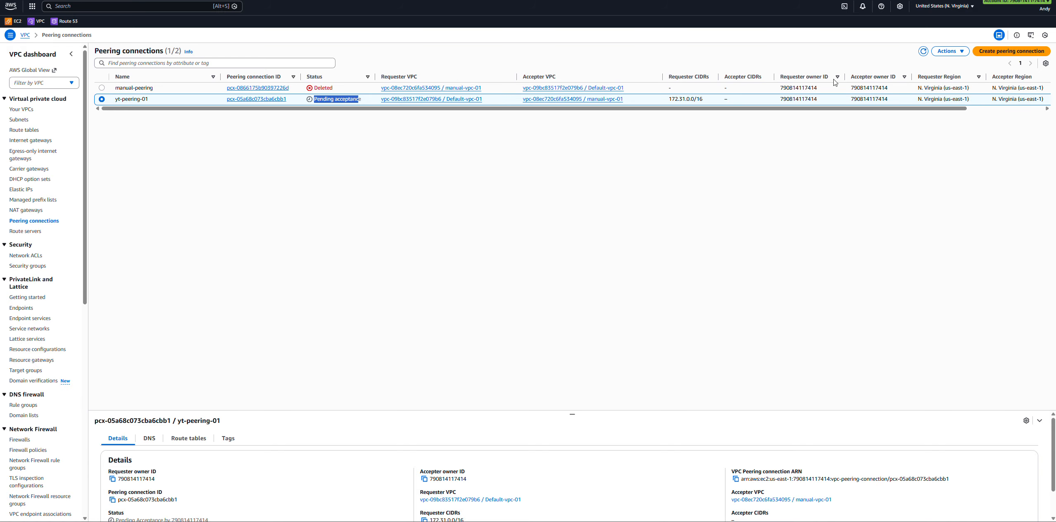
pyautogui.click(946, 52)
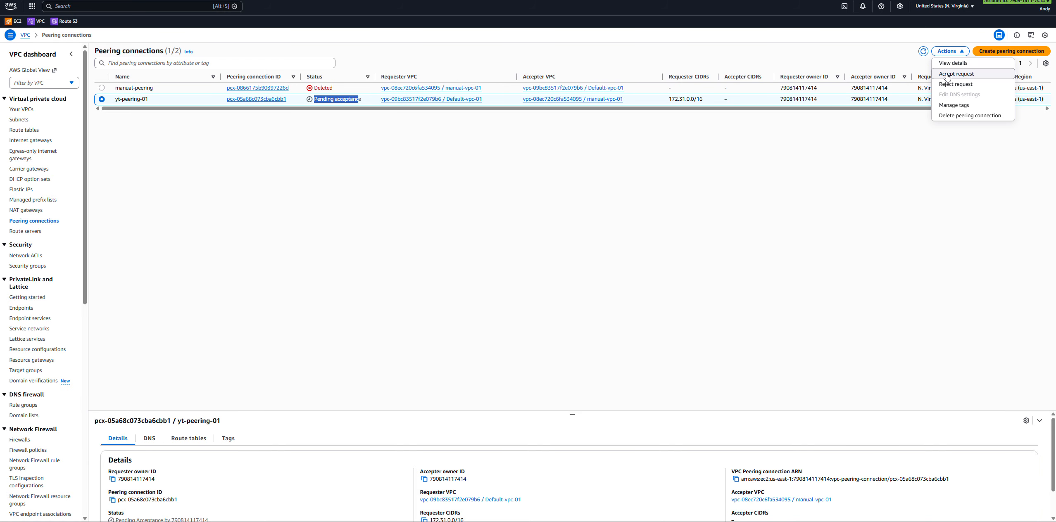
pyautogui.click(956, 74)
pyautogui.click(685, 334)
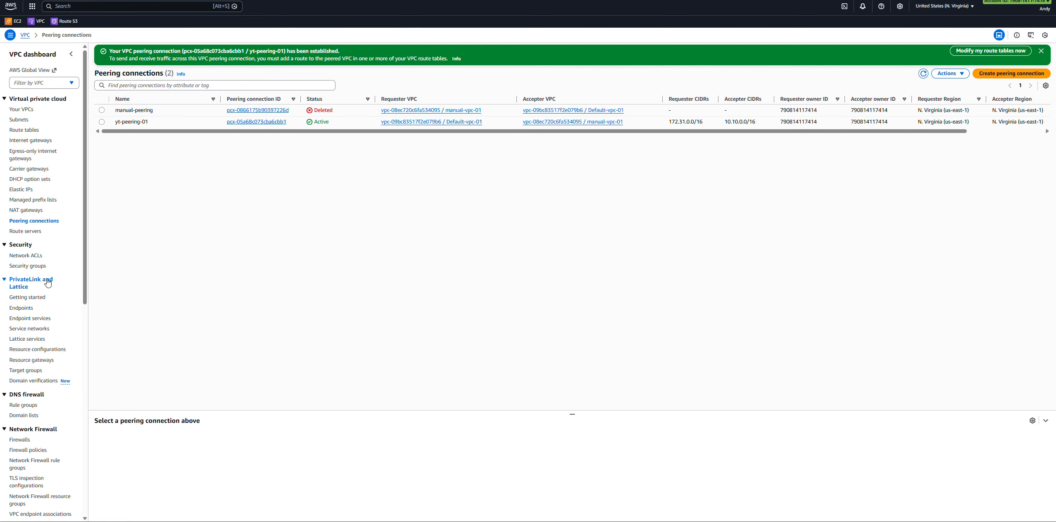
# Step: Check the ICMP rule in manual-vpc-ec2's security group, manual-lockers-sg, and open its inbound rules for editing
pyautogui.click(33, 266)
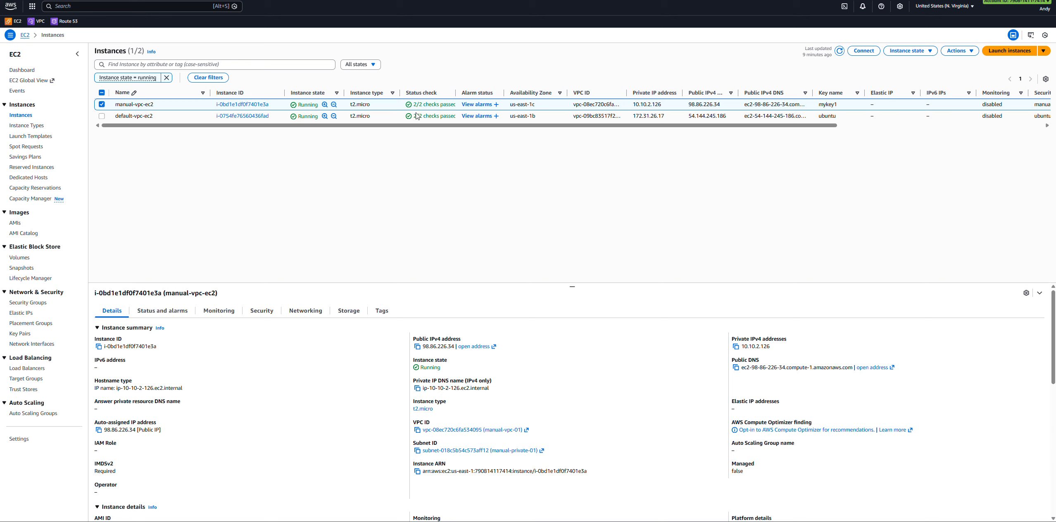
pyautogui.click(300, 316)
pyautogui.click(264, 314)
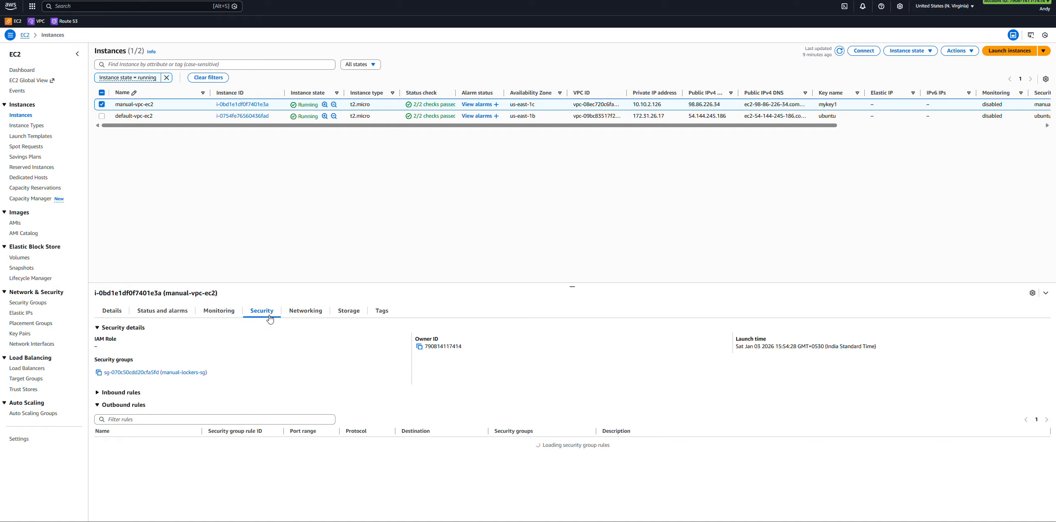
pyautogui.click(188, 373)
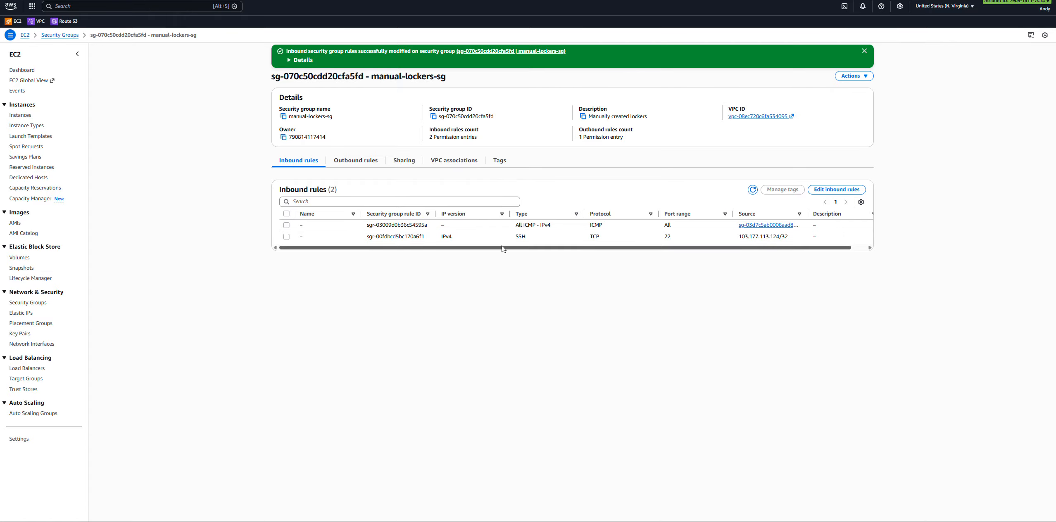
pyautogui.moveTo(516, 225); pyautogui.dragTo(555, 227)
pyautogui.click(555, 227)
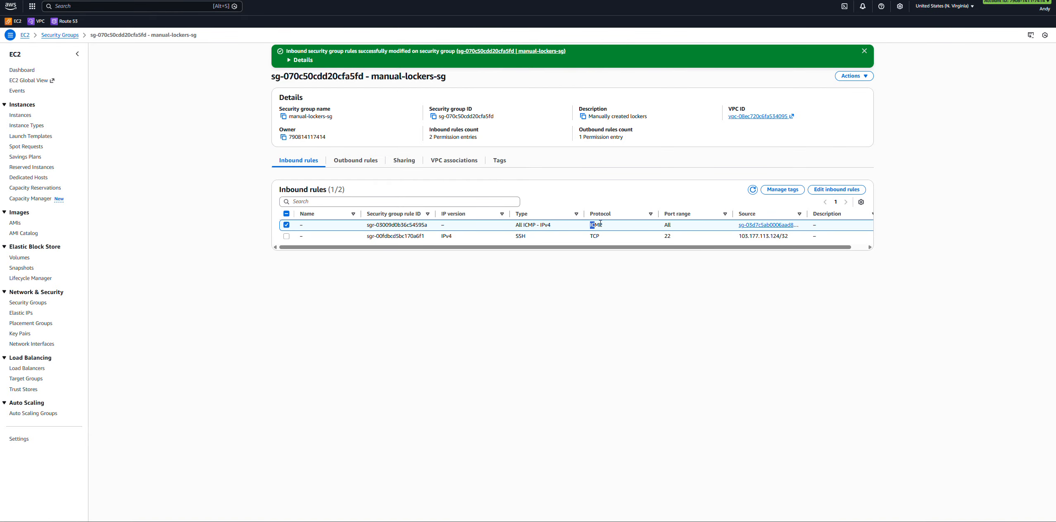
pyautogui.moveTo(667, 226); pyautogui.dragTo(785, 231)
pyautogui.click(827, 192)
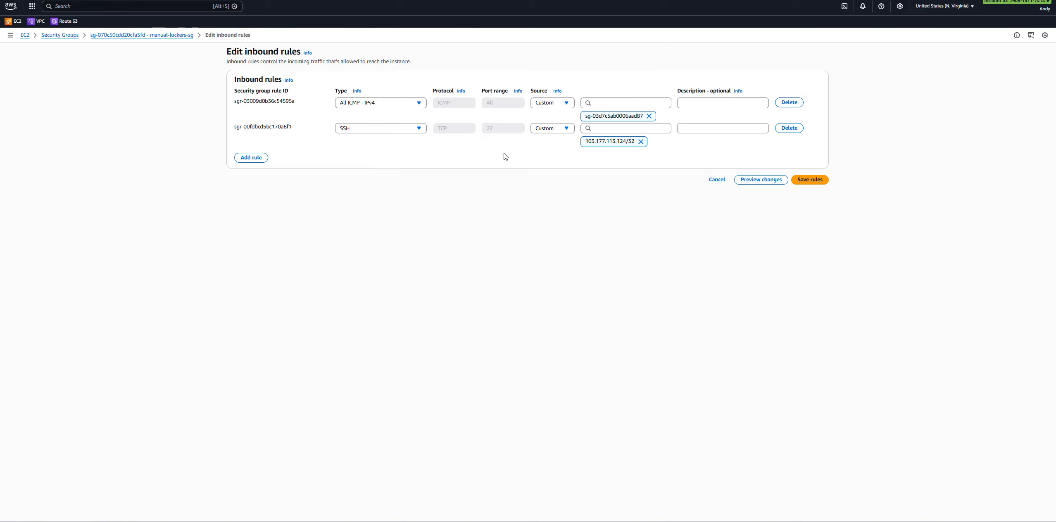
# Step: Try to change the existing All ICMP - IPv4 rule's source from the security group to Anywhere-IPv4
pyautogui.click(648, 117)
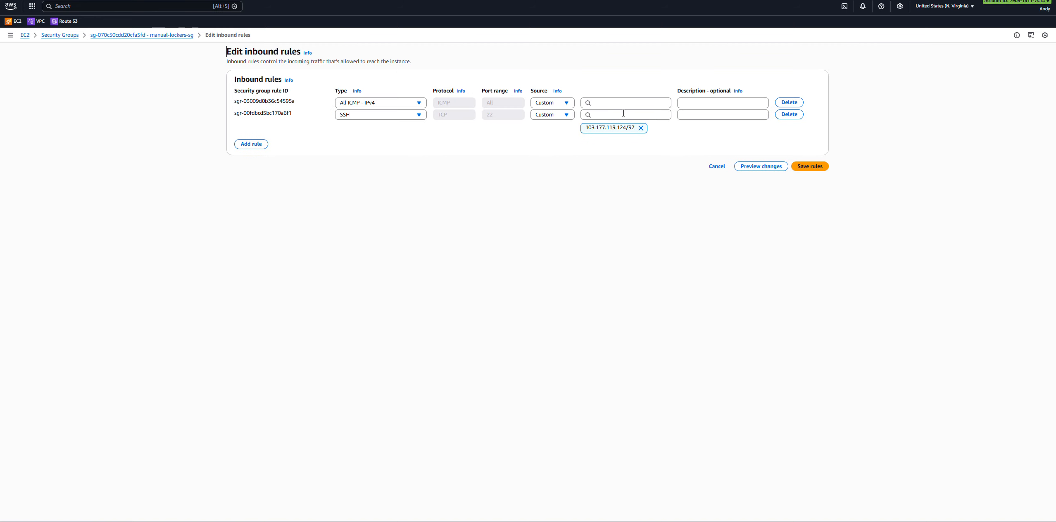
pyautogui.click(566, 103)
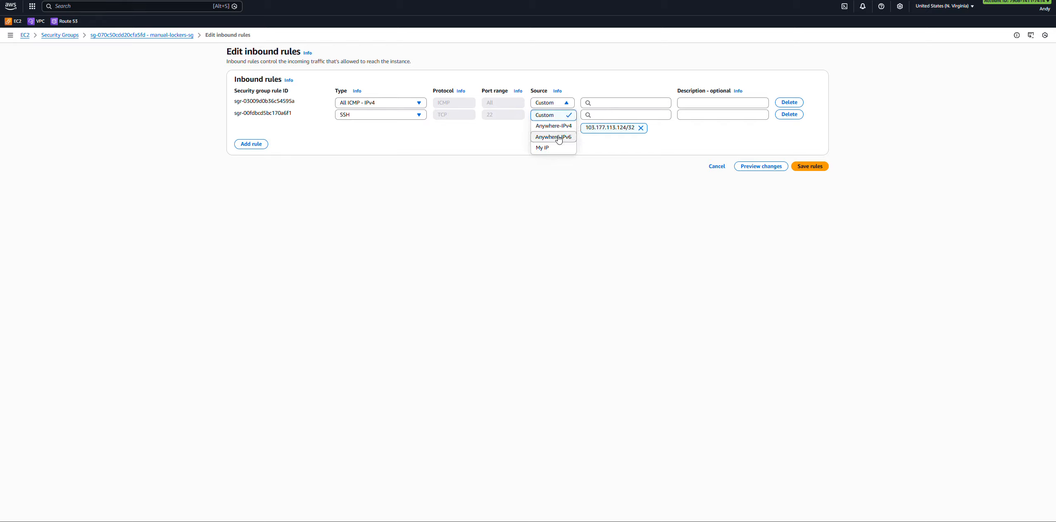
pyautogui.click(562, 129)
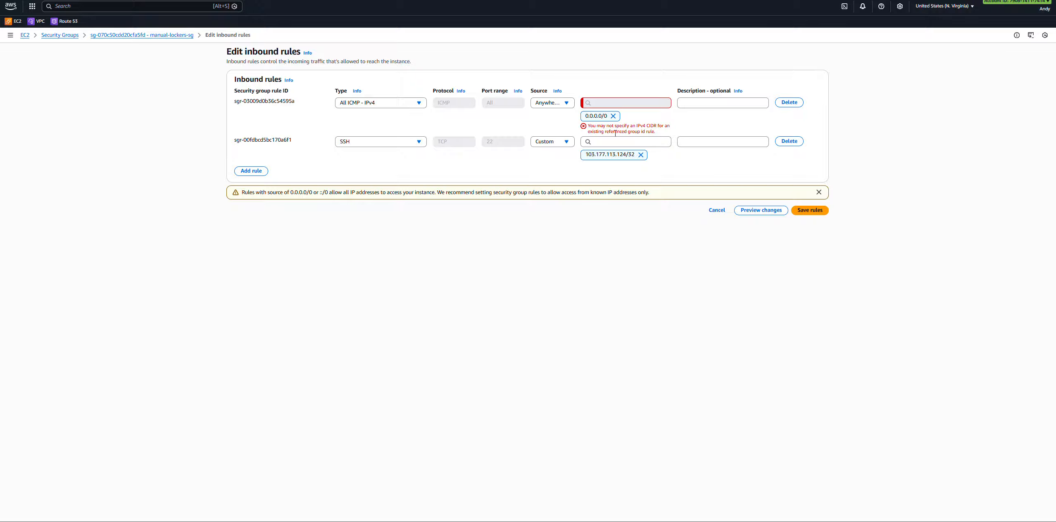
# Step: Replace the existing ICMP rule with a new All ICMP - IPv4 inbound rule from Anywhere-IPv4 (0.0.0.0/0) and save the rules
pyautogui.click(789, 103)
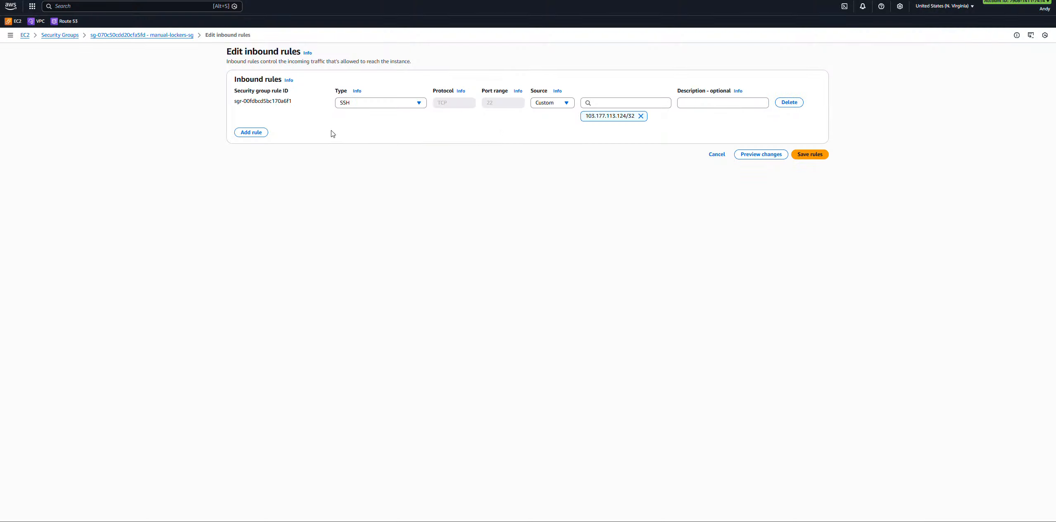
pyautogui.click(247, 137)
pyautogui.click(366, 130)
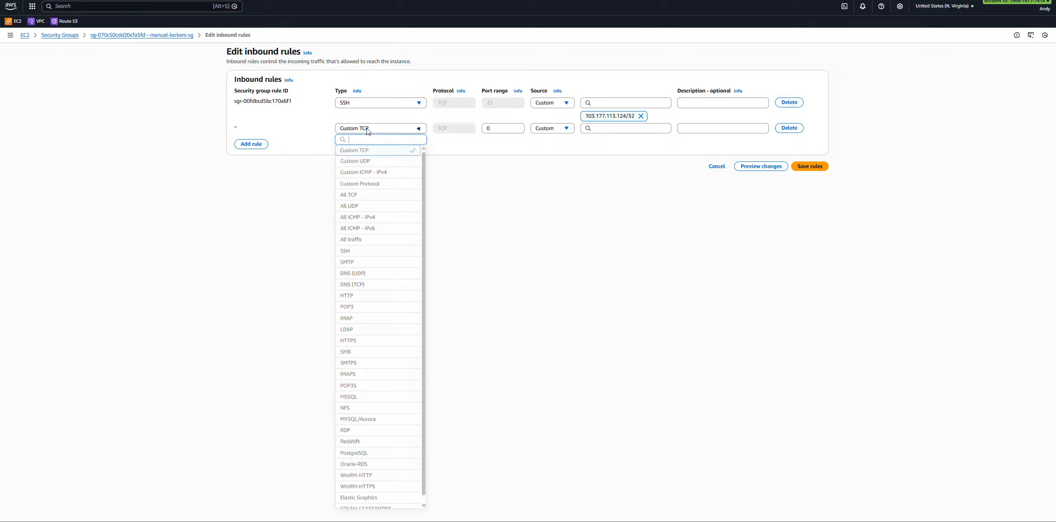
pyautogui.click(366, 217)
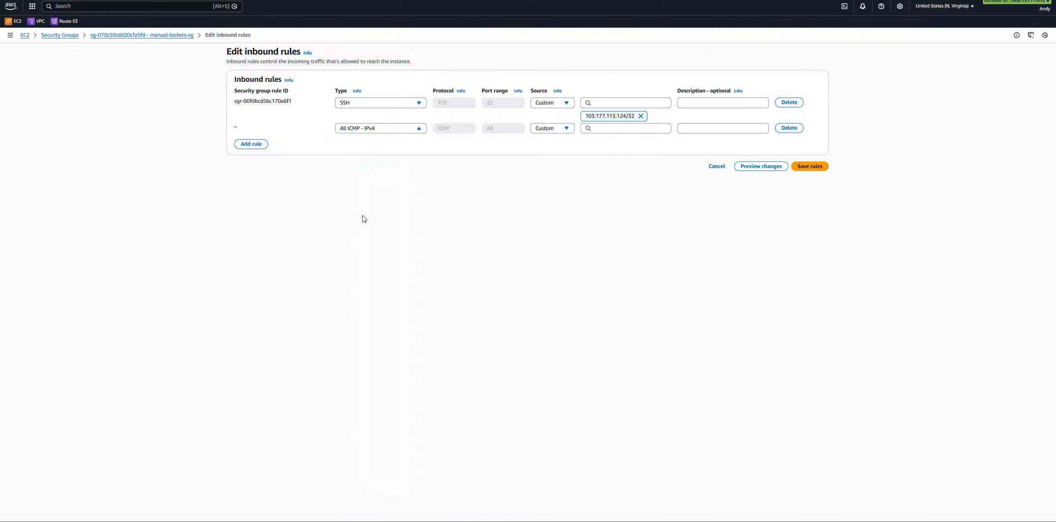
pyautogui.click(582, 131)
pyautogui.click(599, 155)
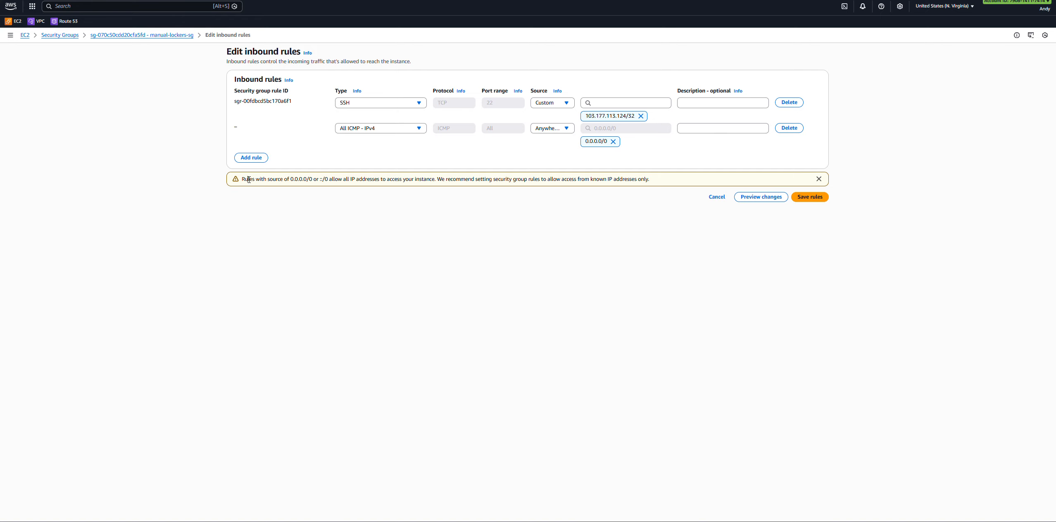
pyautogui.moveTo(249, 179); pyautogui.dragTo(318, 179)
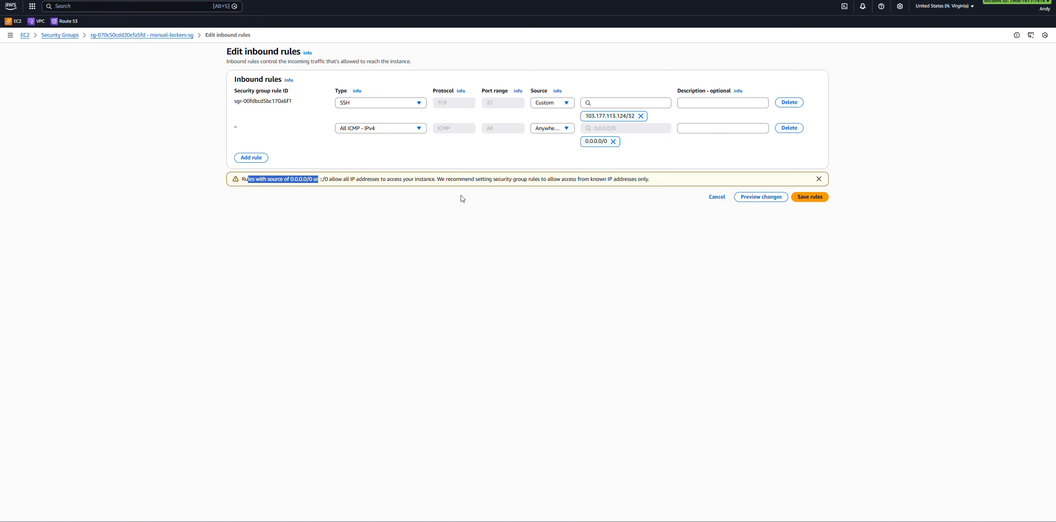
pyautogui.click(797, 201)
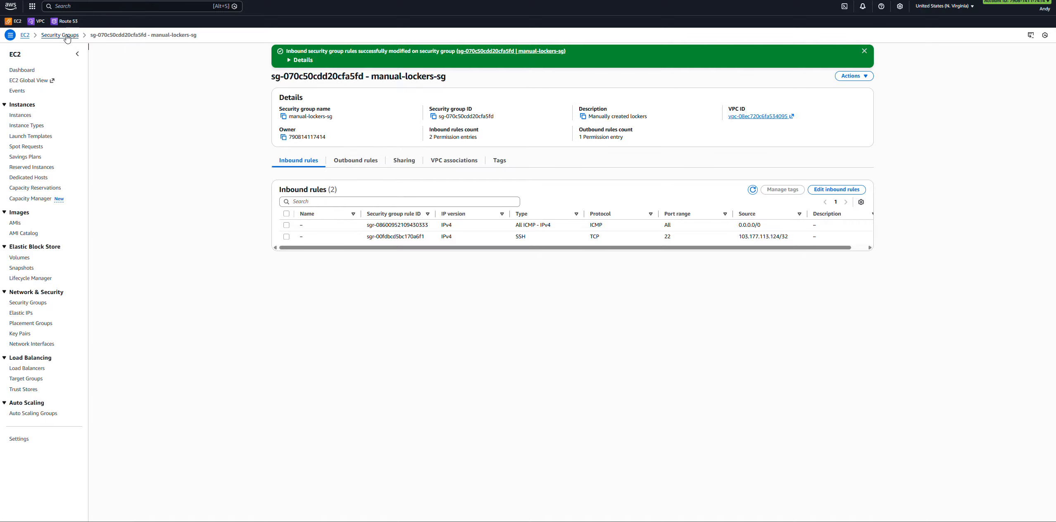
# Step: Review the outbound rules of manual-lockers-sg and of default-vpc-ec2's ubuntu security group, checking the ICMP rule's destination
pyautogui.click(356, 161)
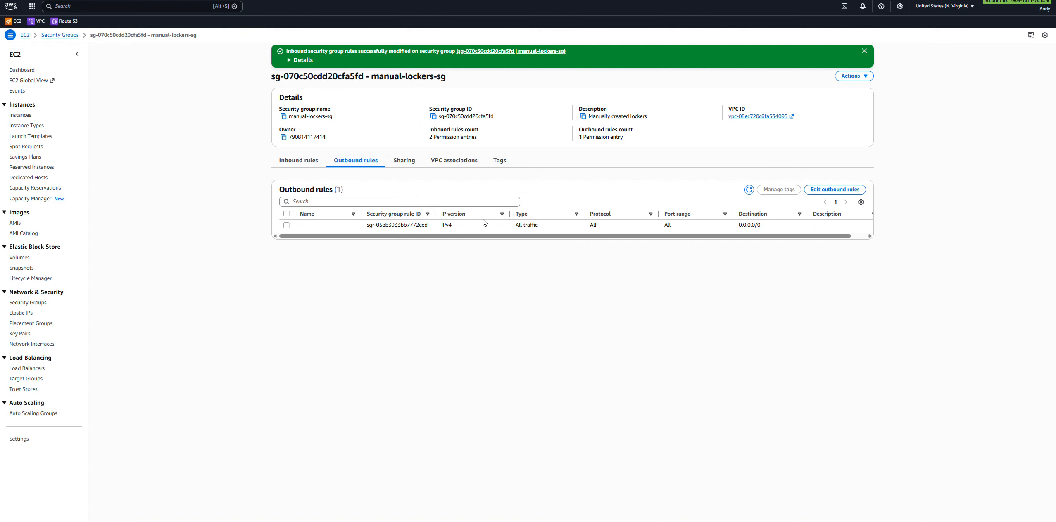
pyautogui.click(49, 36)
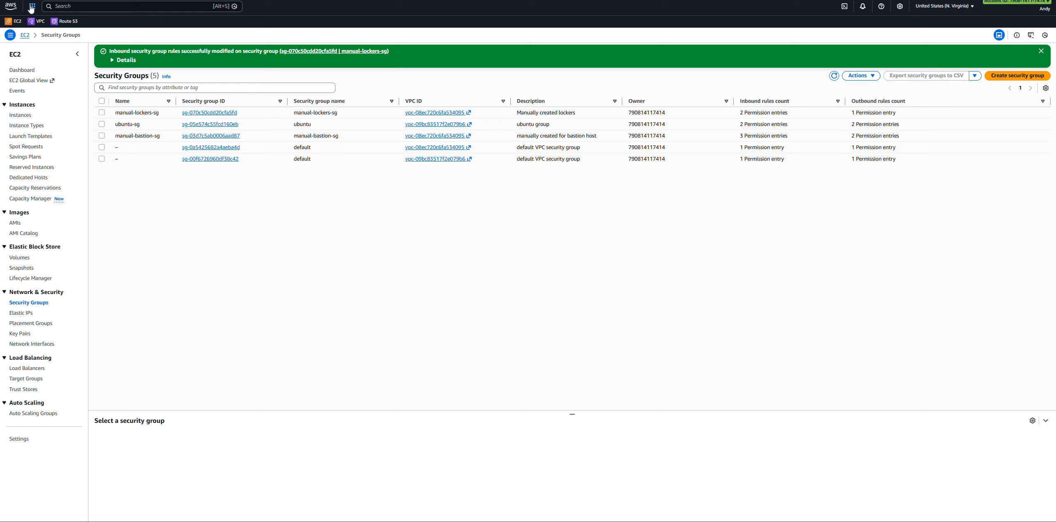
pyautogui.click(24, 35)
pyautogui.click(145, 87)
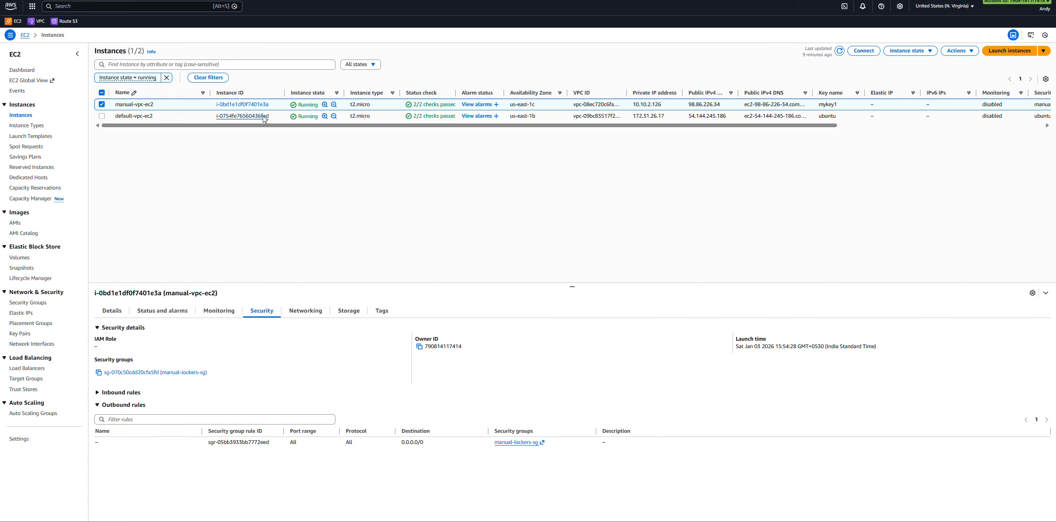
pyautogui.click(265, 117)
pyautogui.click(446, 252)
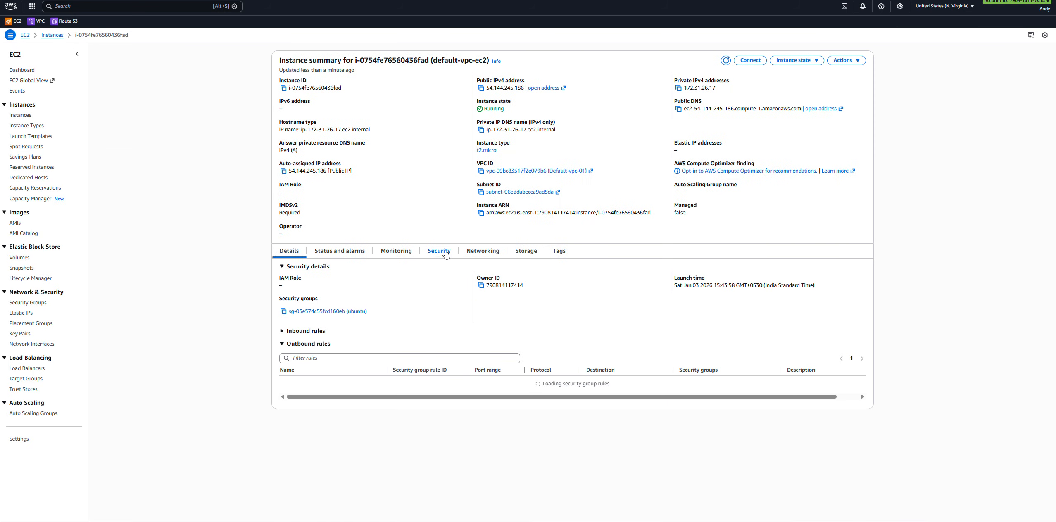
pyautogui.click(354, 312)
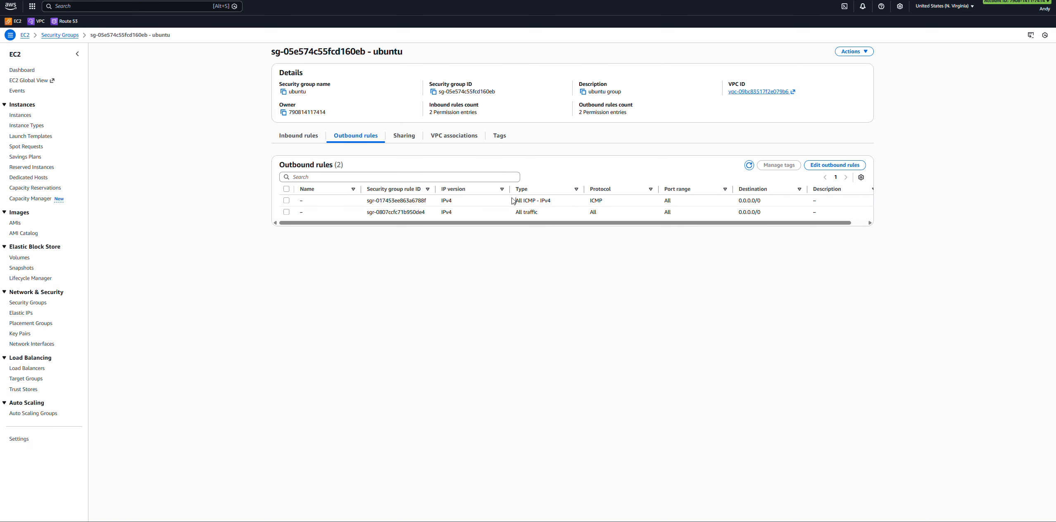
pyautogui.moveTo(513, 201); pyautogui.dragTo(568, 201)
pyautogui.moveTo(737, 201); pyautogui.dragTo(793, 201)
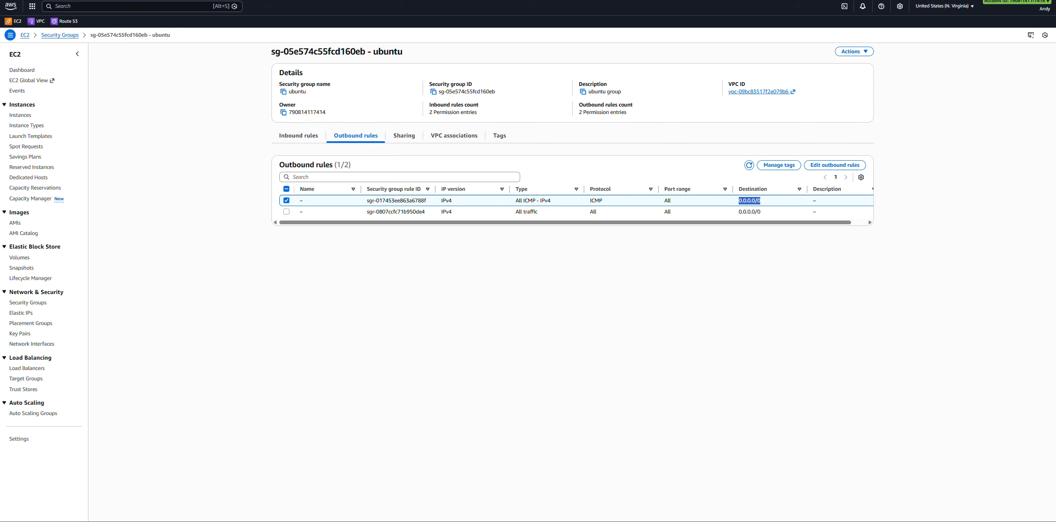
# Step: Switch to the terminals, stop both running pings, and rerun "ping 172.31.26.17" from the manual VPC instance
pyautogui.click(644, 503)
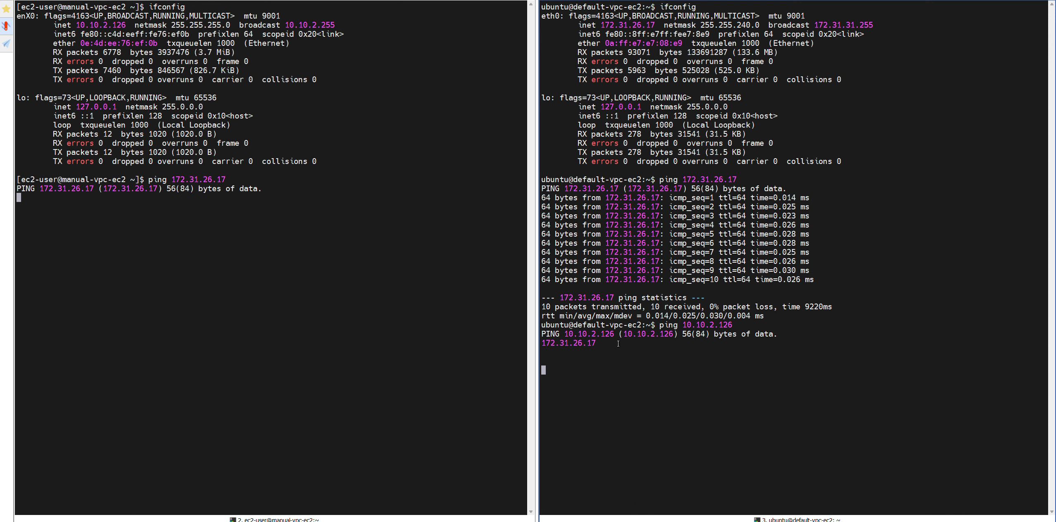
pyautogui.hotkey('ctrl', 'c')
pyautogui.click(189, 223)
pyautogui.hotkey('ctrl', 'c')
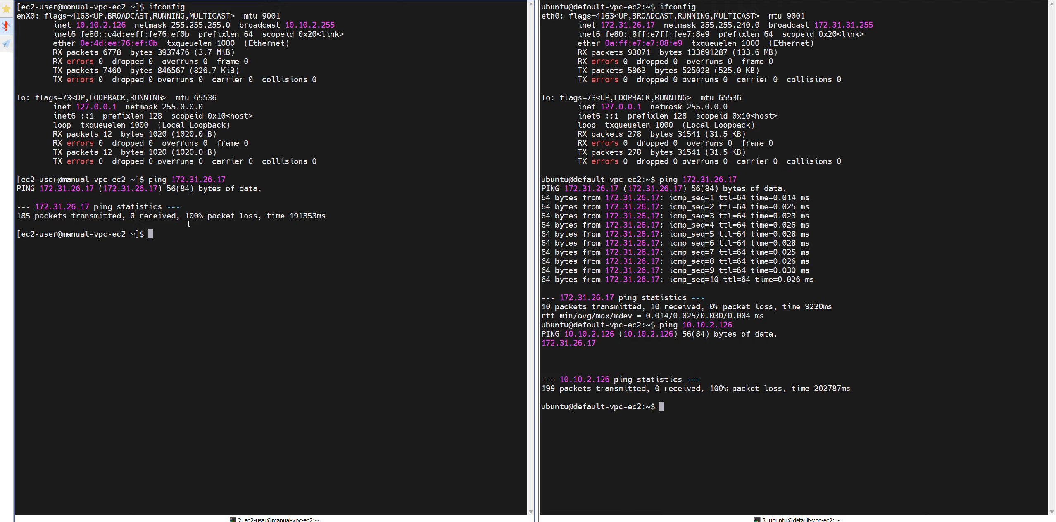
pyautogui.press('Up')
pyautogui.press('Return')
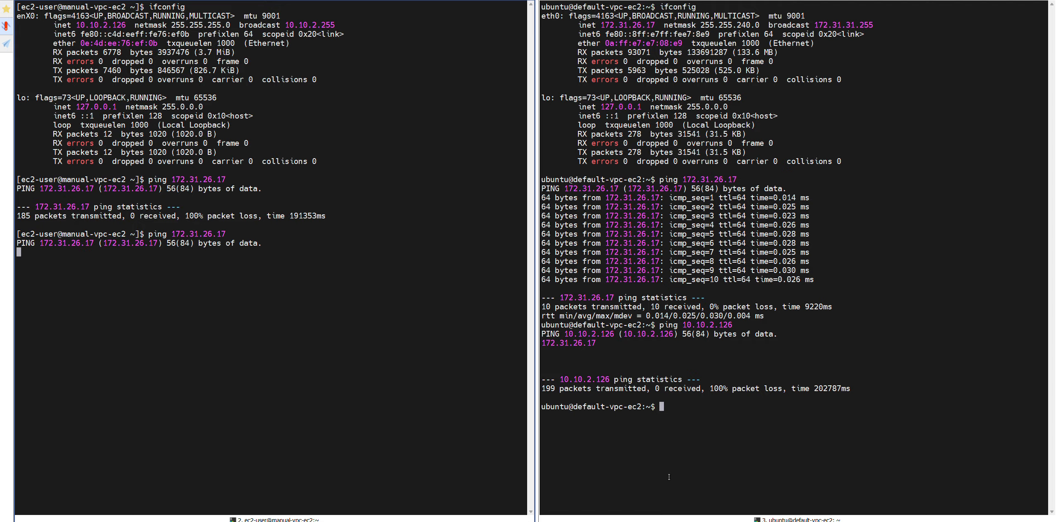
# Step: Rerun "ping 10.10.2.126" from the default VPC instance's terminal
pyautogui.click(662, 427)
pyautogui.press('Up')
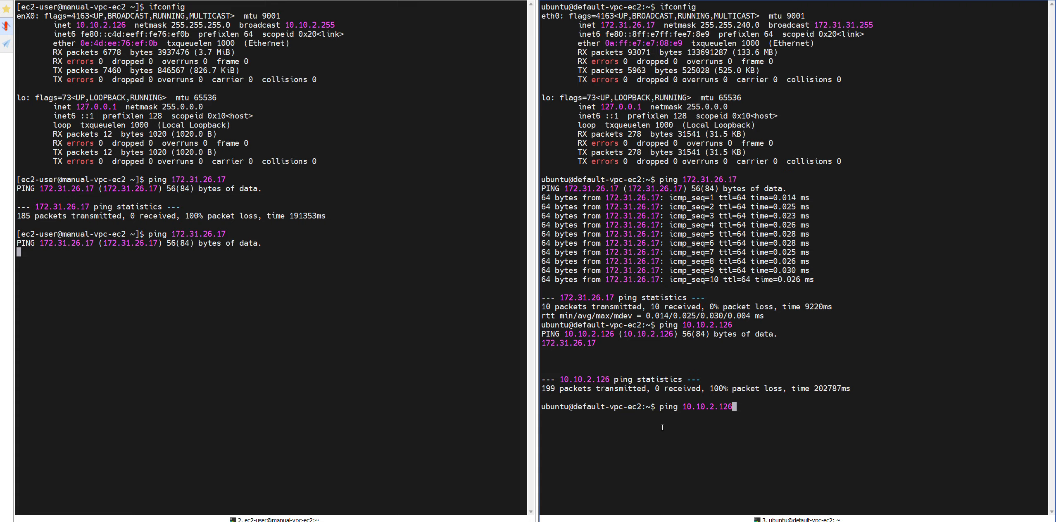
pyautogui.press('Return')
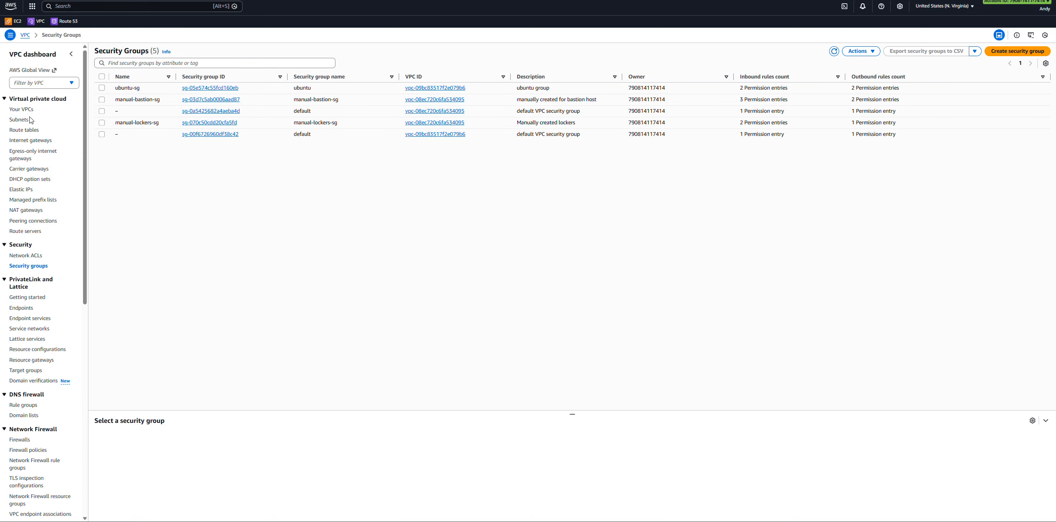
# Step: Open the main route table of Default-vpc-01 from its VPC details and review its existing routes
pyautogui.click(30, 132)
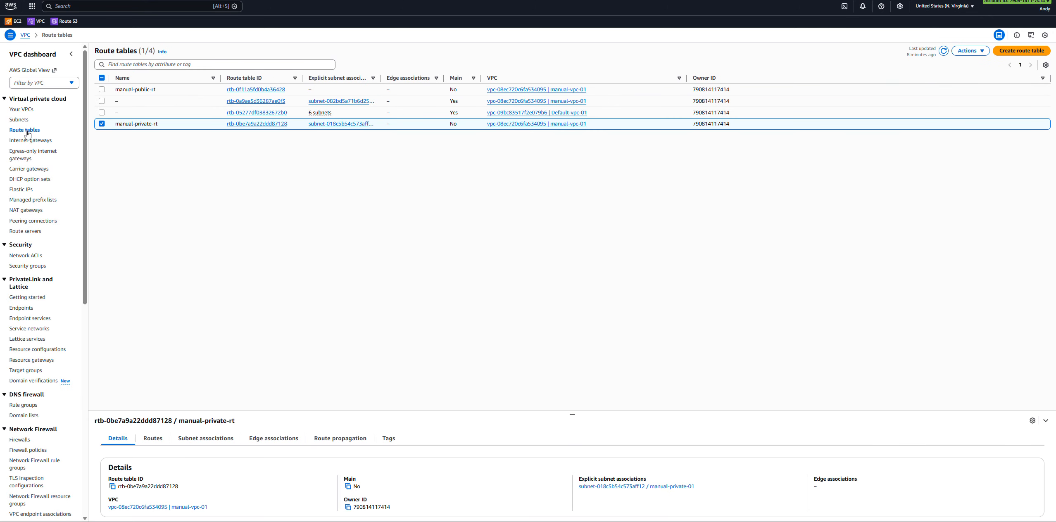
pyautogui.click(23, 110)
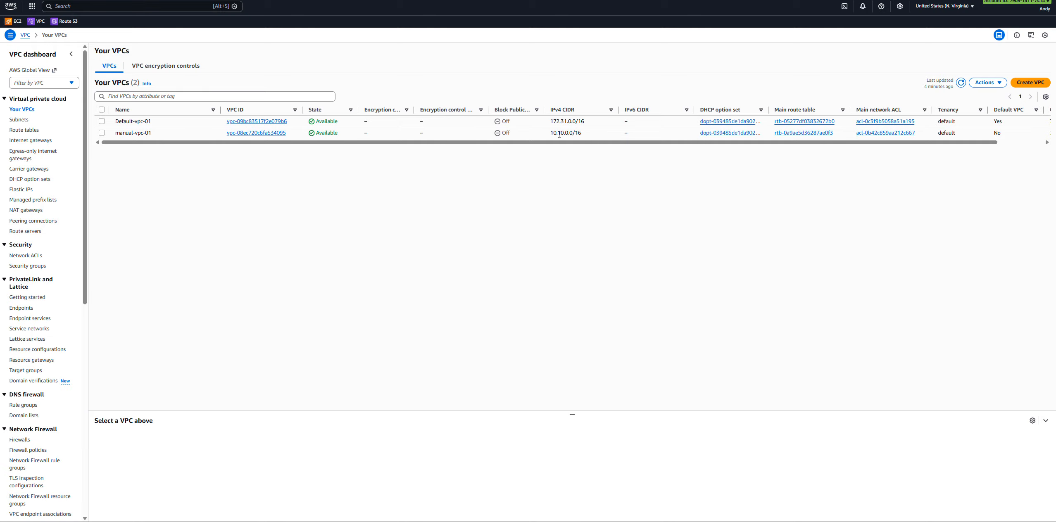
pyautogui.moveTo(317, 143); pyautogui.dragTo(359, 143)
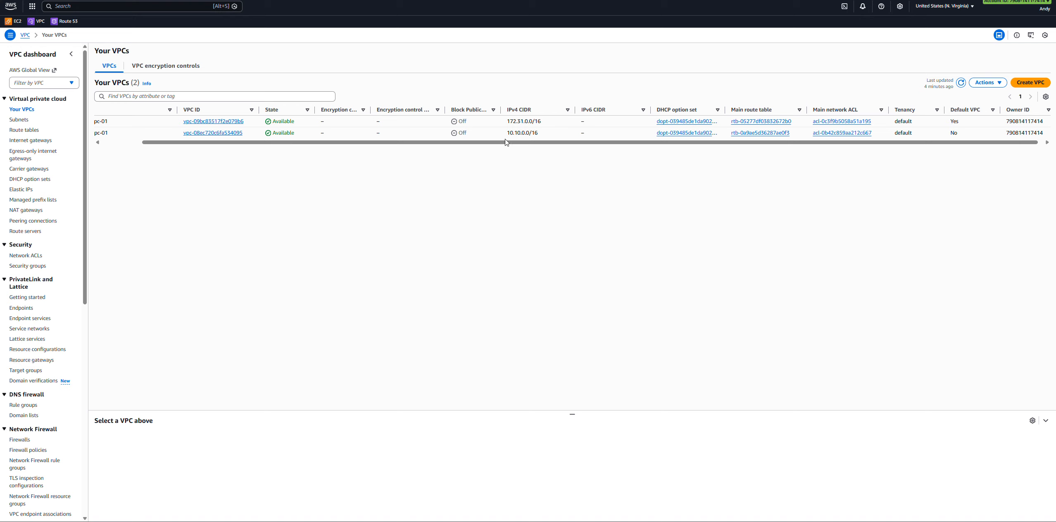
pyautogui.moveTo(392, 143); pyautogui.dragTo(256, 142)
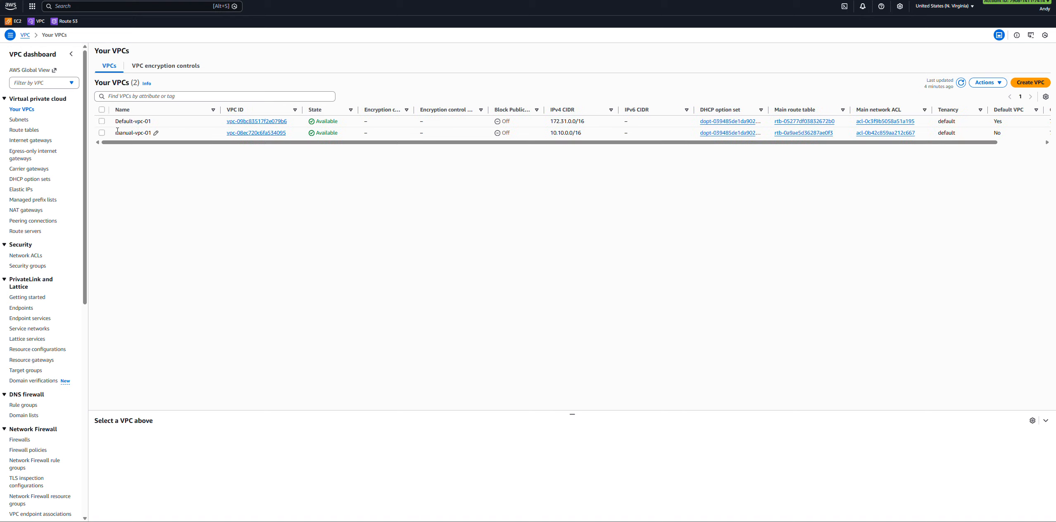
pyautogui.click(242, 122)
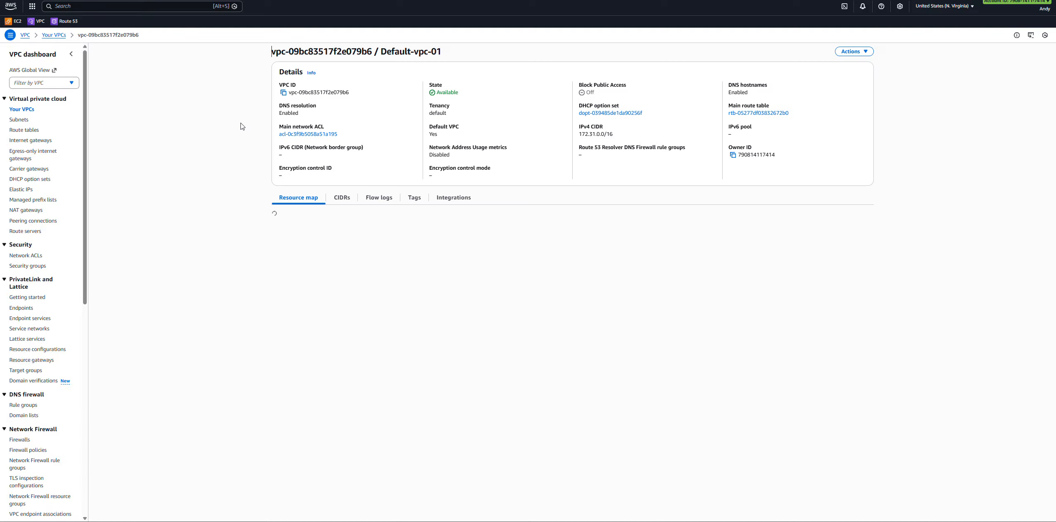
pyautogui.click(750, 114)
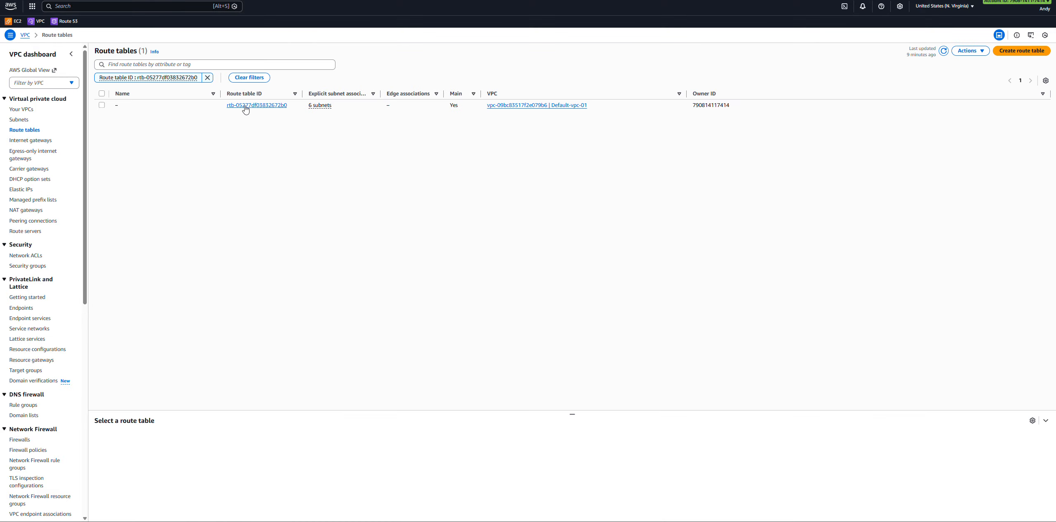
pyautogui.click(247, 105)
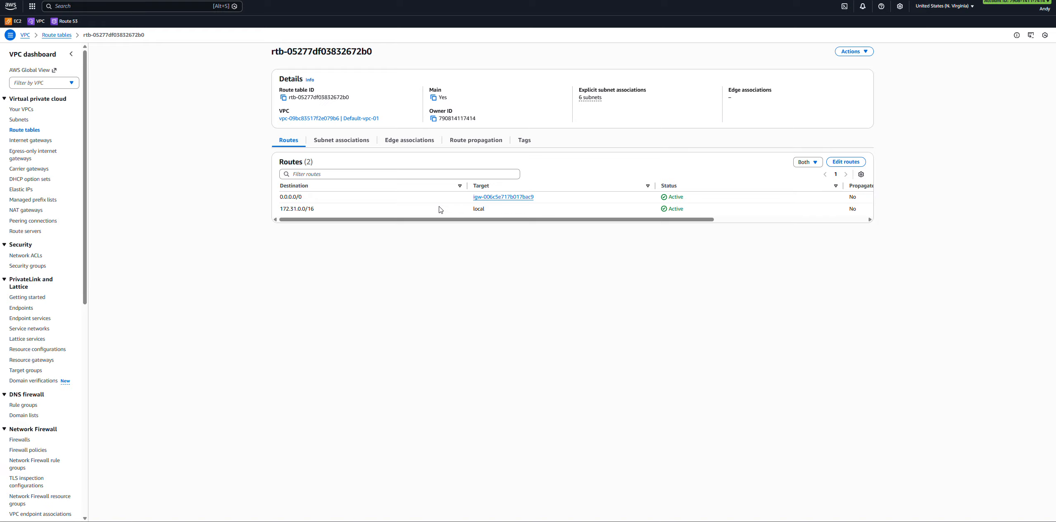
pyautogui.moveTo(283, 196); pyautogui.dragTo(683, 197)
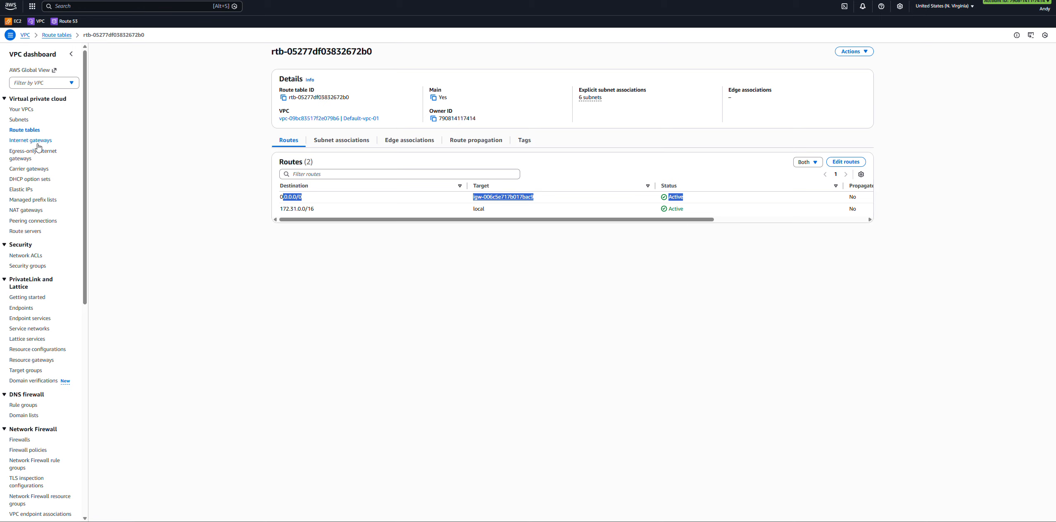
# Step: Look up manual-vpc-01's IPv4 CIDR and add a route with destination 10.10.0.0/16 to Default-vpc-01's main route table
pyautogui.click(22, 109)
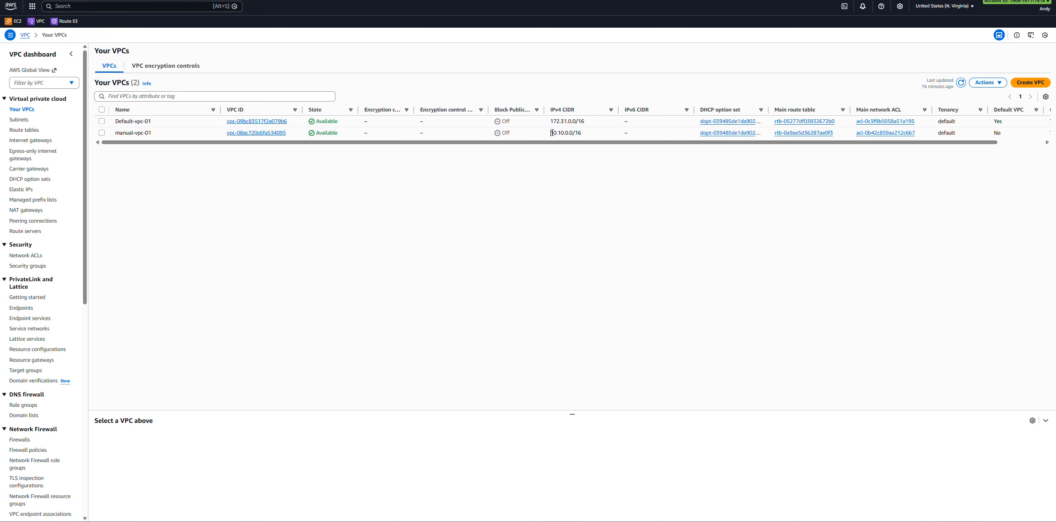
pyautogui.moveTo(552, 133); pyautogui.dragTo(598, 138)
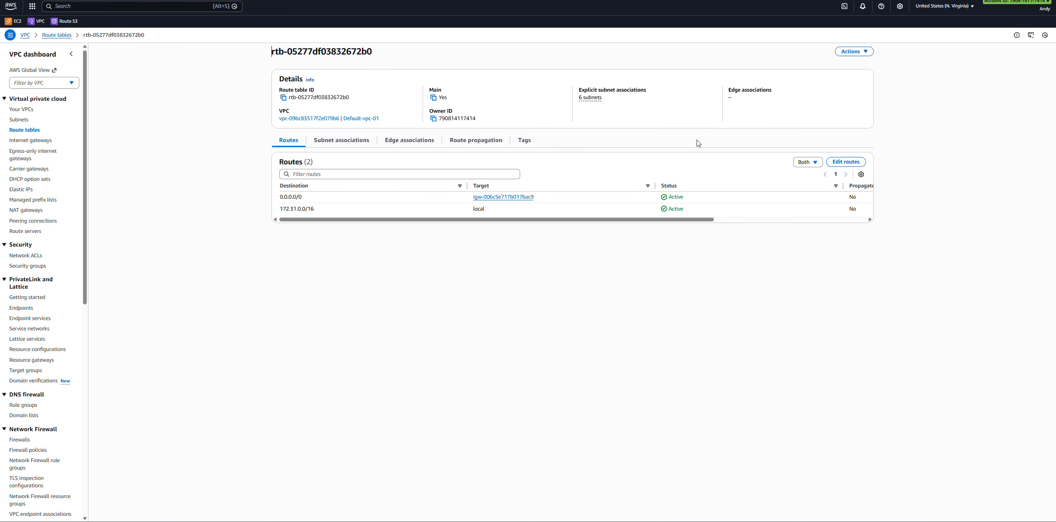
pyautogui.click(831, 161)
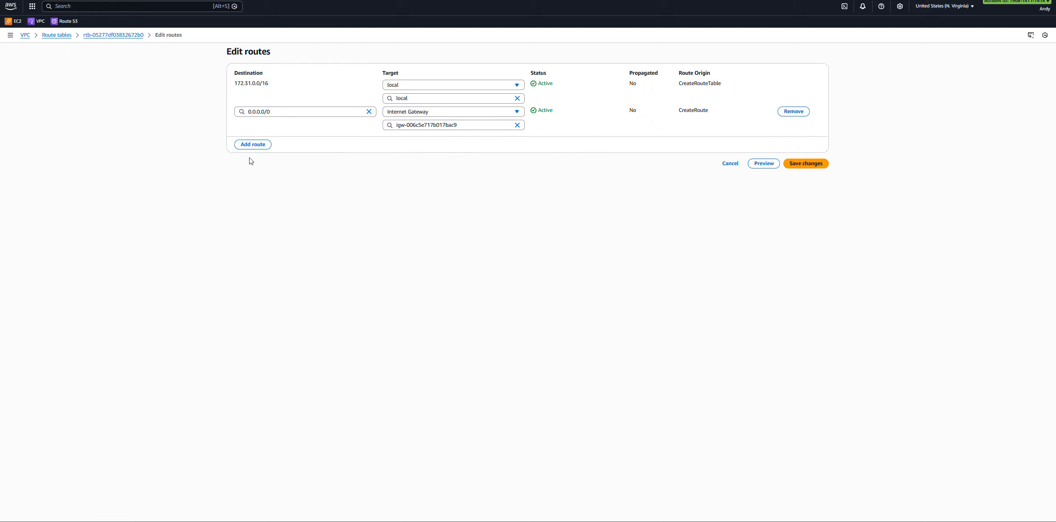
pyautogui.click(264, 144)
pyautogui.click(284, 140)
pyautogui.write('10.10.0.0/16')
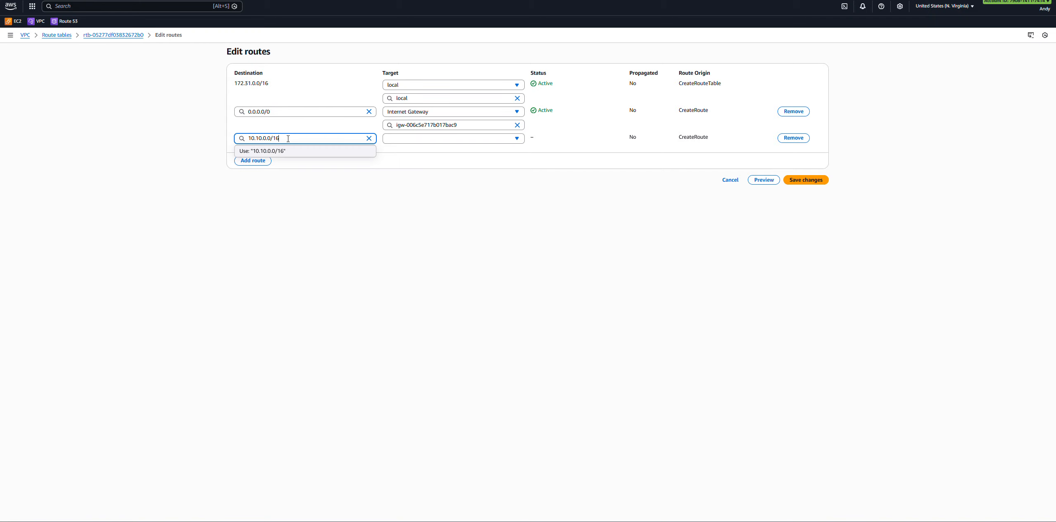
pyautogui.click(295, 152)
# Step: Target the 10.10.0.0/16 route at the peering connection yt-peering-01 and save the route changes
pyautogui.click(437, 141)
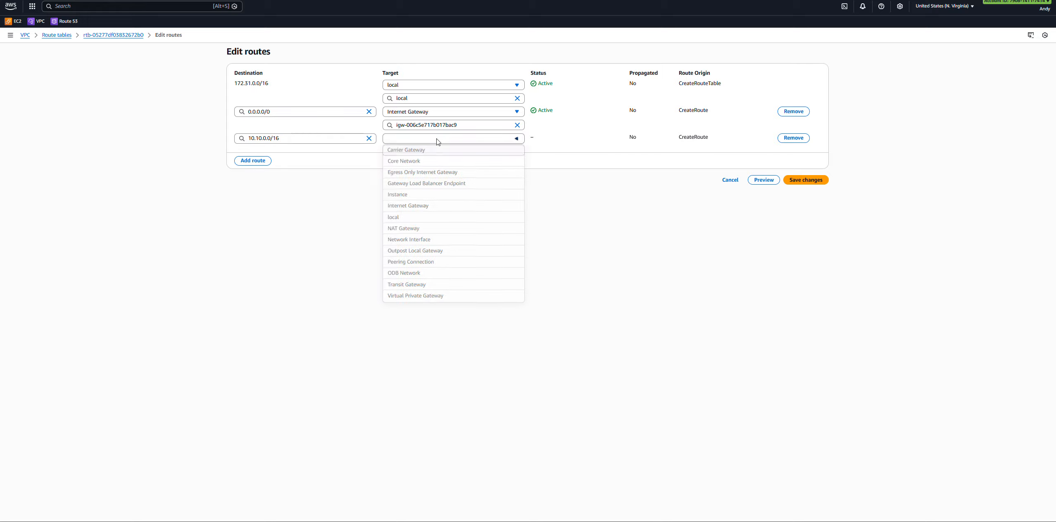
pyautogui.click(439, 261)
pyautogui.click(495, 152)
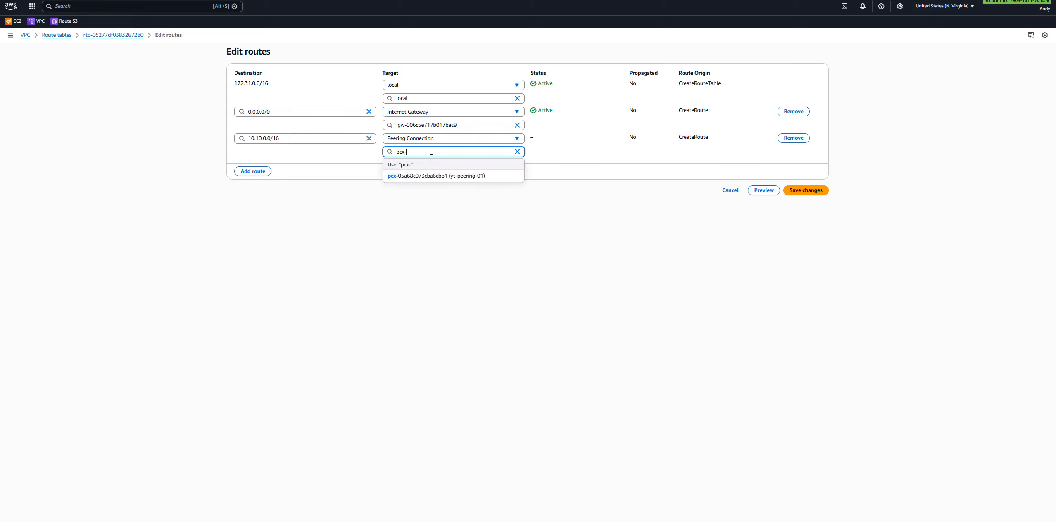
pyautogui.click(415, 176)
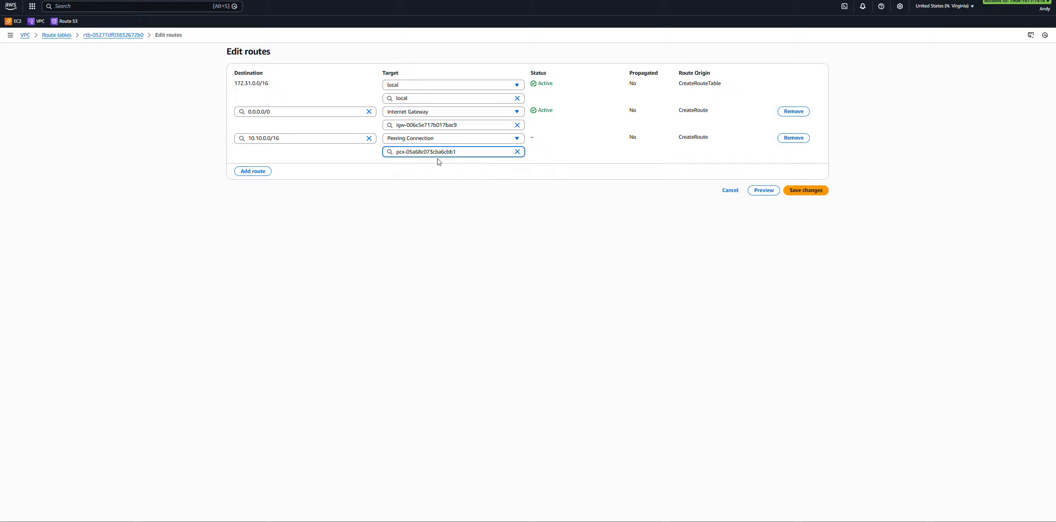
pyautogui.click(805, 190)
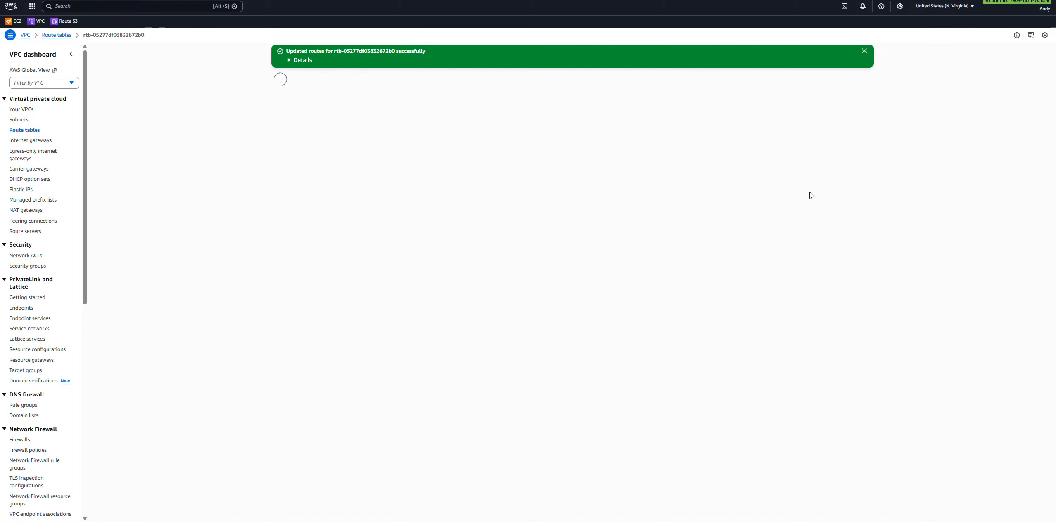
# Step: Open the main route table of manual-vpc-01 from its VPC details
pyautogui.click(59, 37)
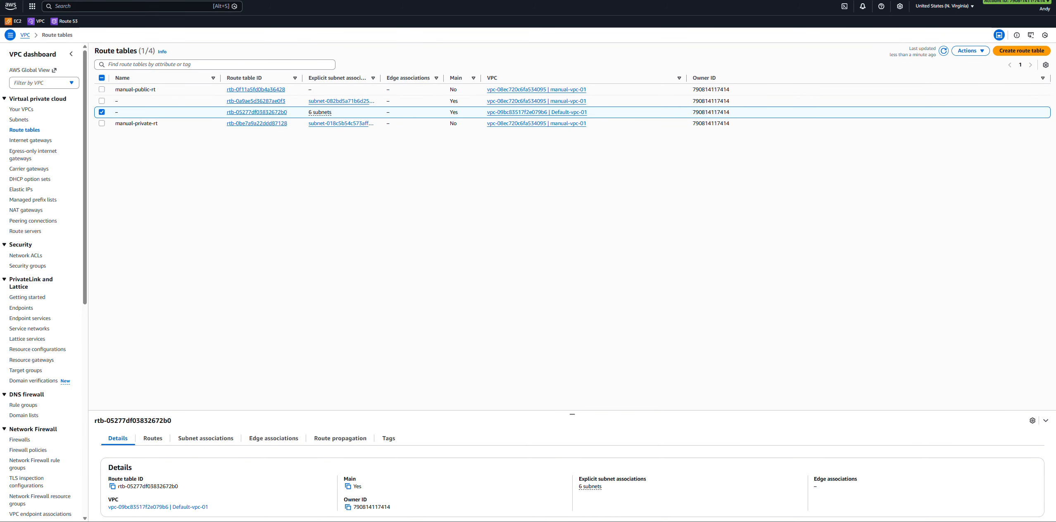
pyautogui.click(23, 111)
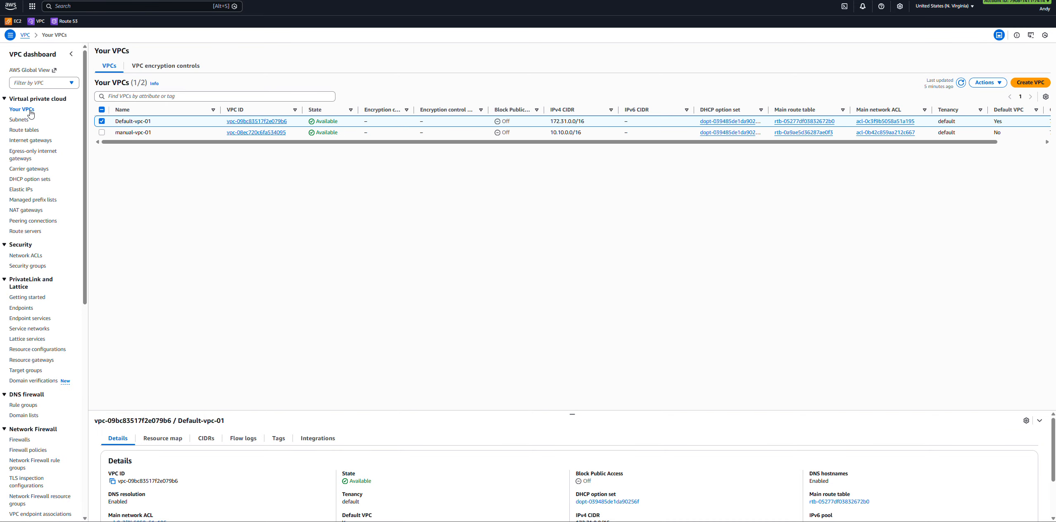
pyautogui.click(276, 133)
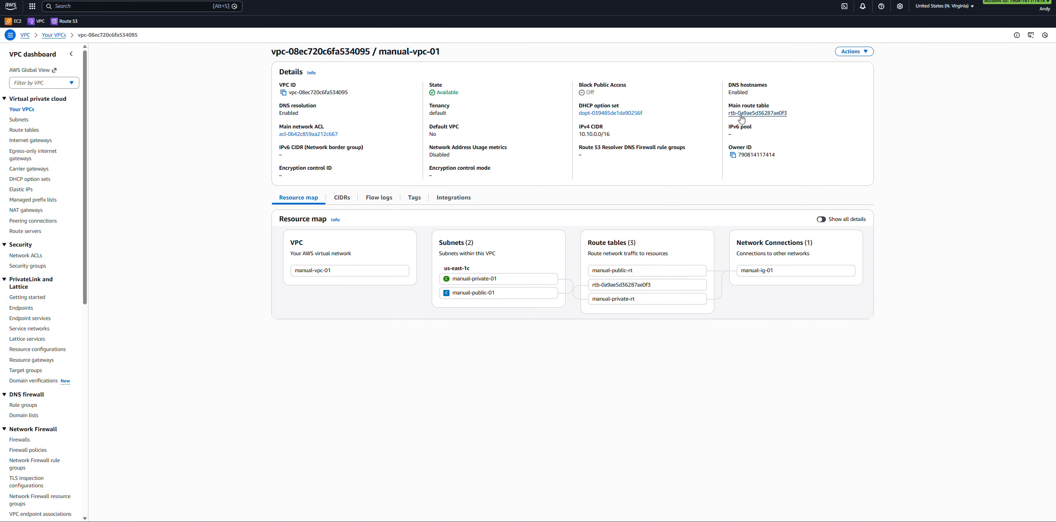
pyautogui.click(741, 120)
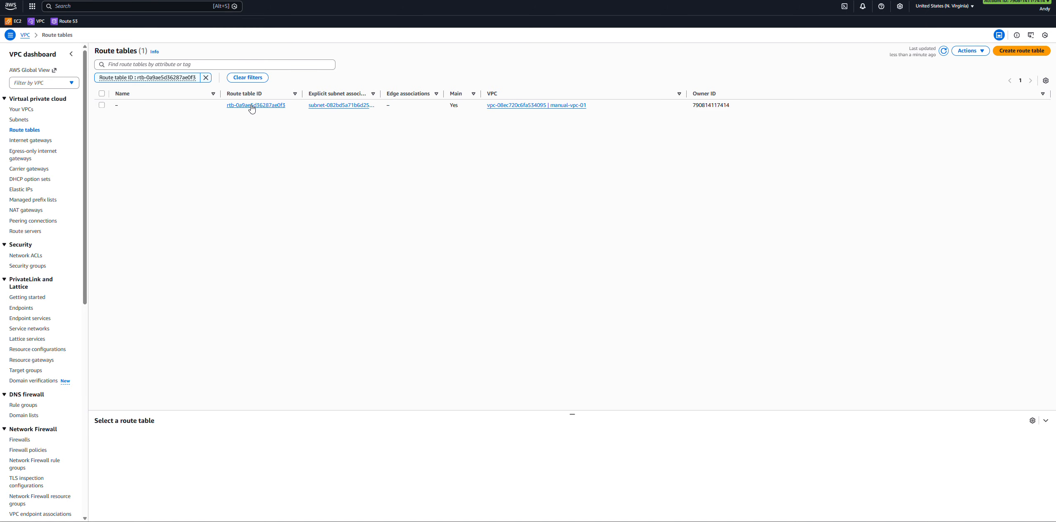
pyautogui.click(276, 106)
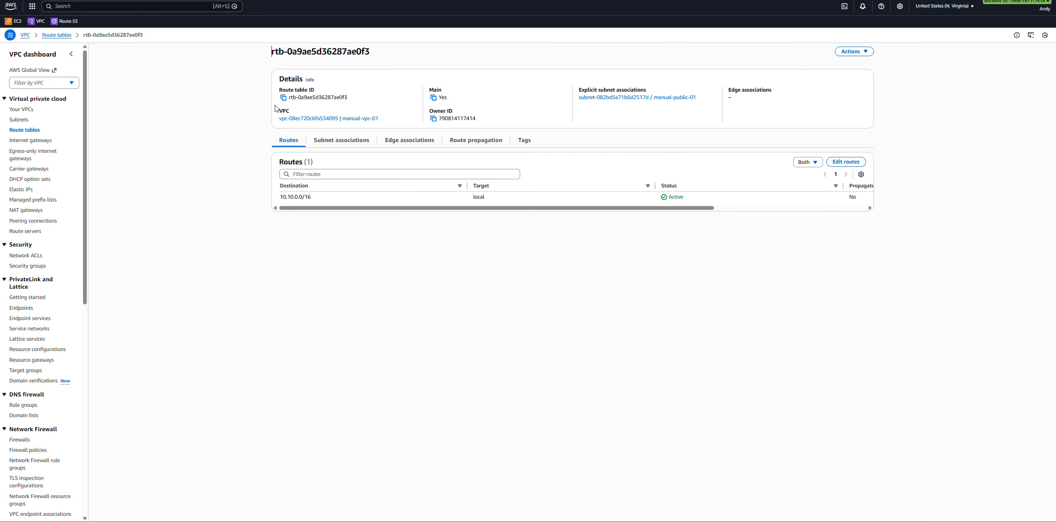
# Step: Add a route to manual-vpc-01's main route table with destination 172.31.0.0/16, copied from Default-vpc-01's IPv4 CIDR
pyautogui.click(839, 164)
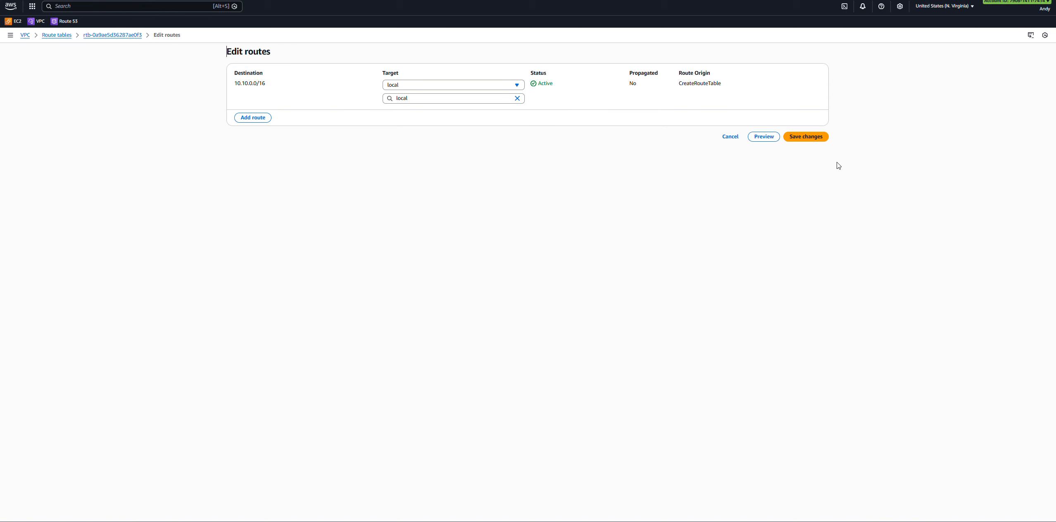
pyautogui.click(253, 118)
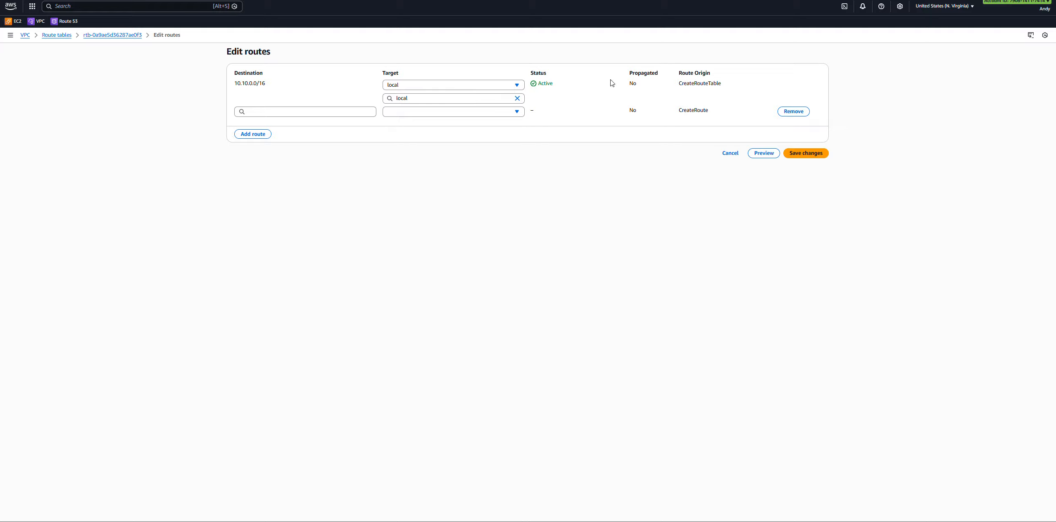
pyautogui.click(261, 112)
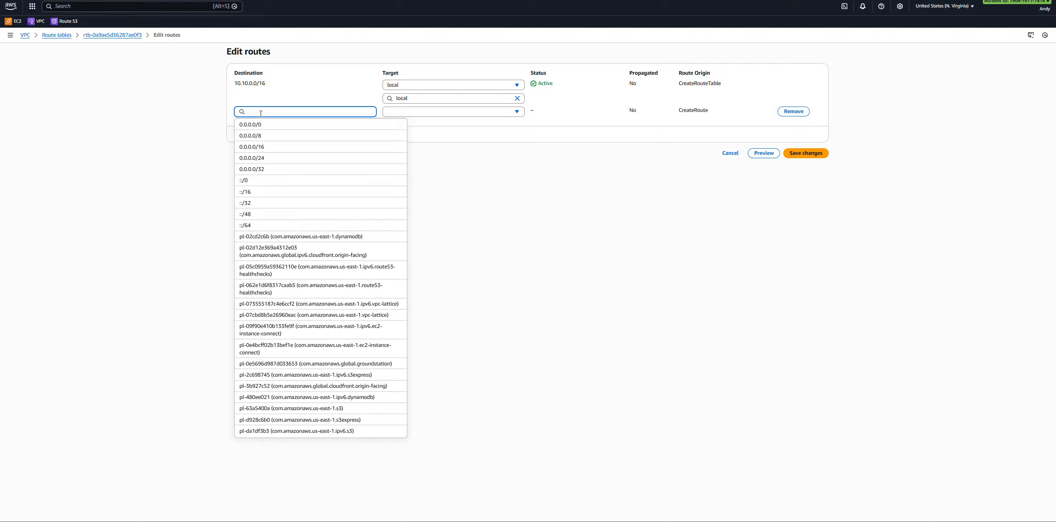
pyautogui.hotkey('ctrl', 'Tab')
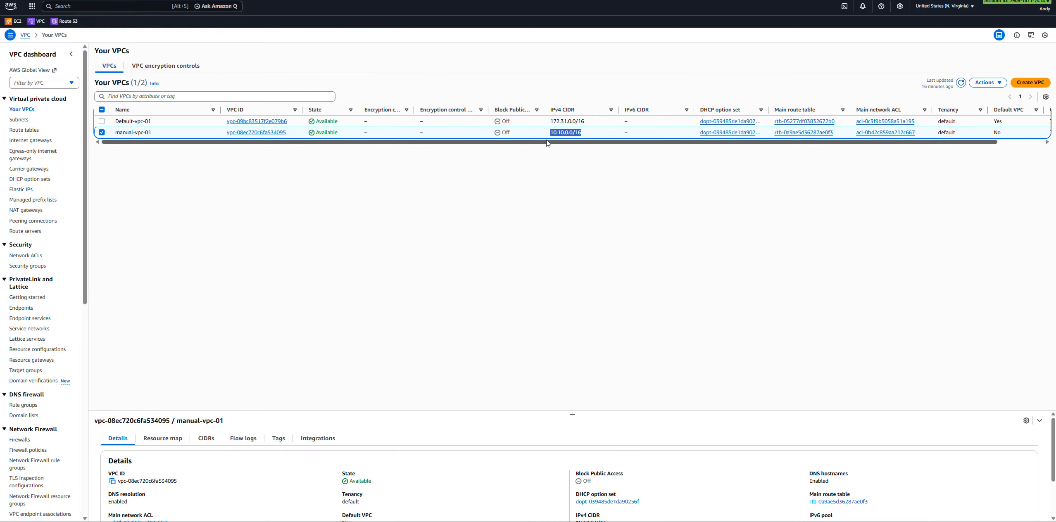
pyautogui.doubleClick(566, 121)
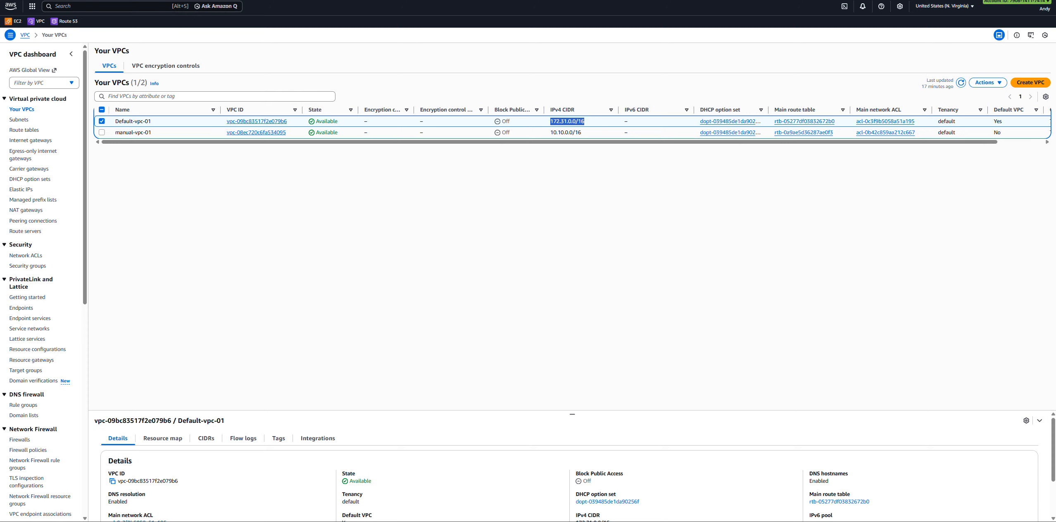
pyautogui.hotkey('ctrl', 'c')
pyautogui.hotkey('ctrl', 'shift', 'Tab')
pyautogui.hotkey('ctrl', 'v')
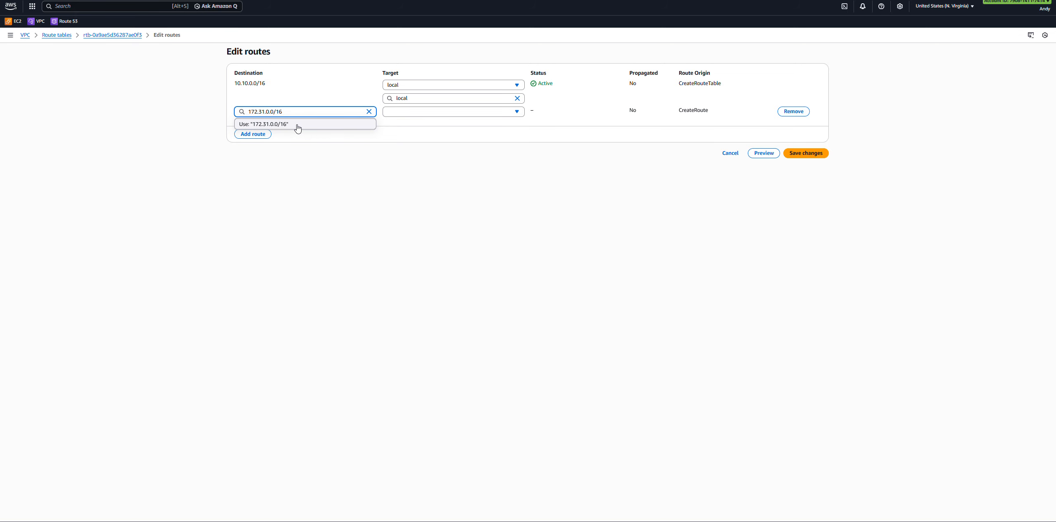
pyautogui.click(298, 124)
# Step: Target the 172.31.0.0/16 route at the peering connection yt-peering-01, save the changes, and return to the route table list
pyautogui.click(409, 112)
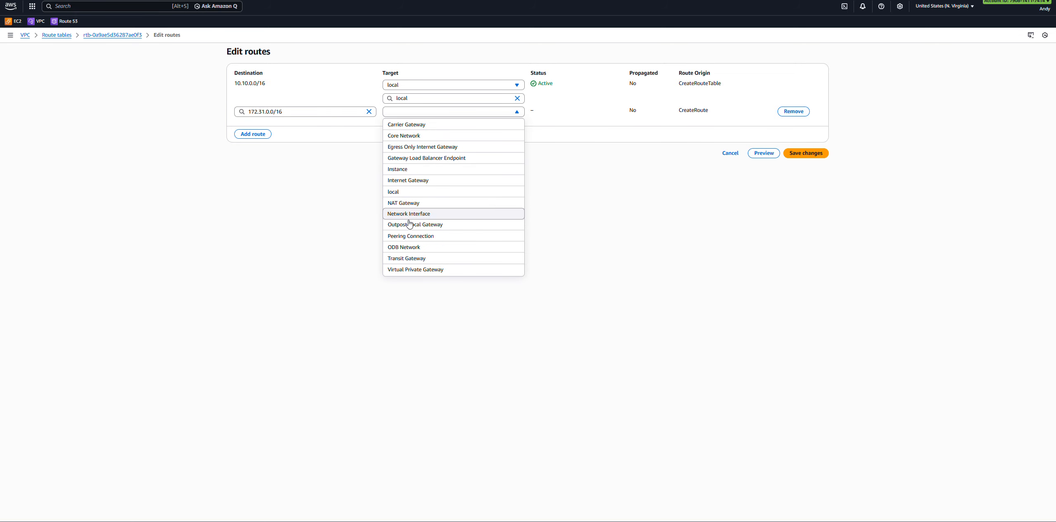
pyautogui.click(411, 236)
pyautogui.click(427, 118)
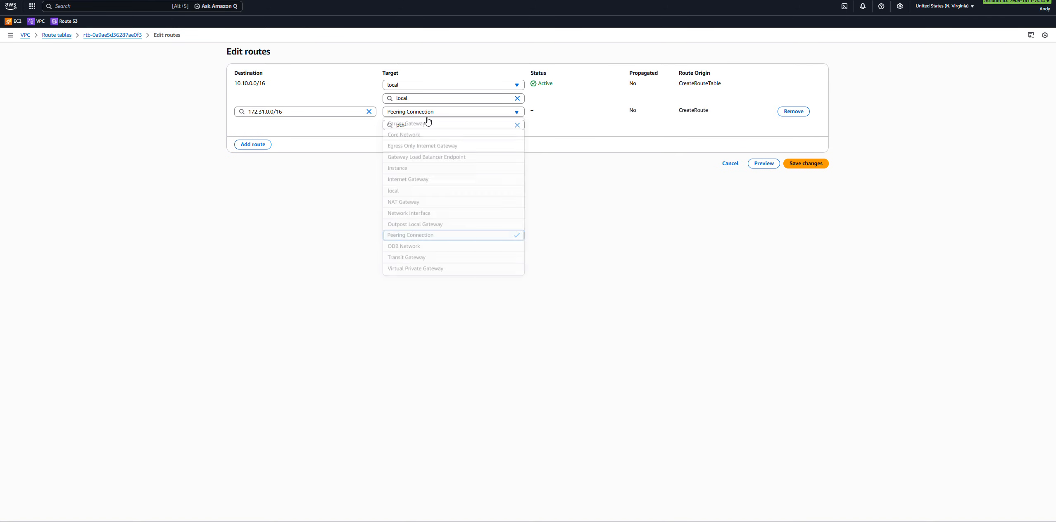
pyautogui.click(357, 158)
pyautogui.click(427, 125)
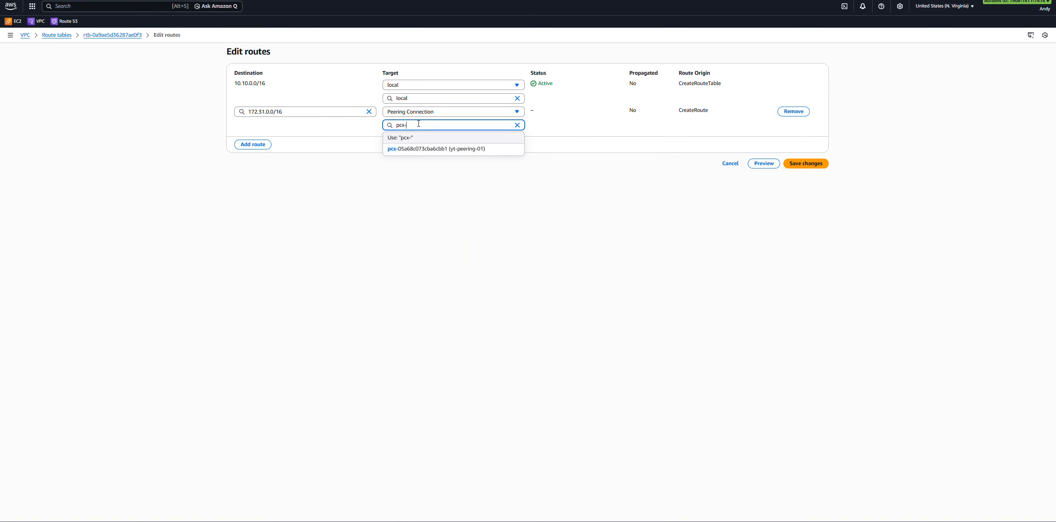
pyautogui.click(427, 149)
pyautogui.click(822, 164)
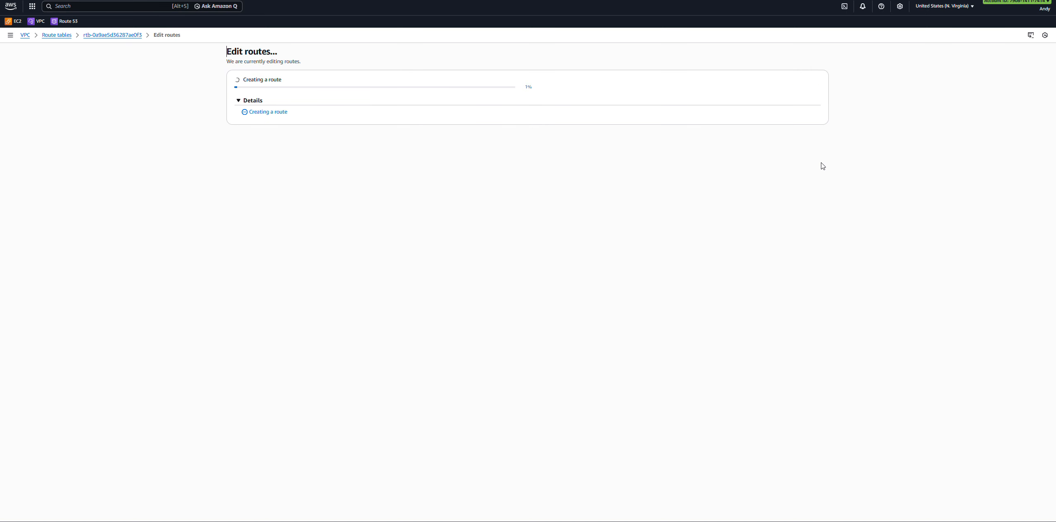
pyautogui.click(52, 37)
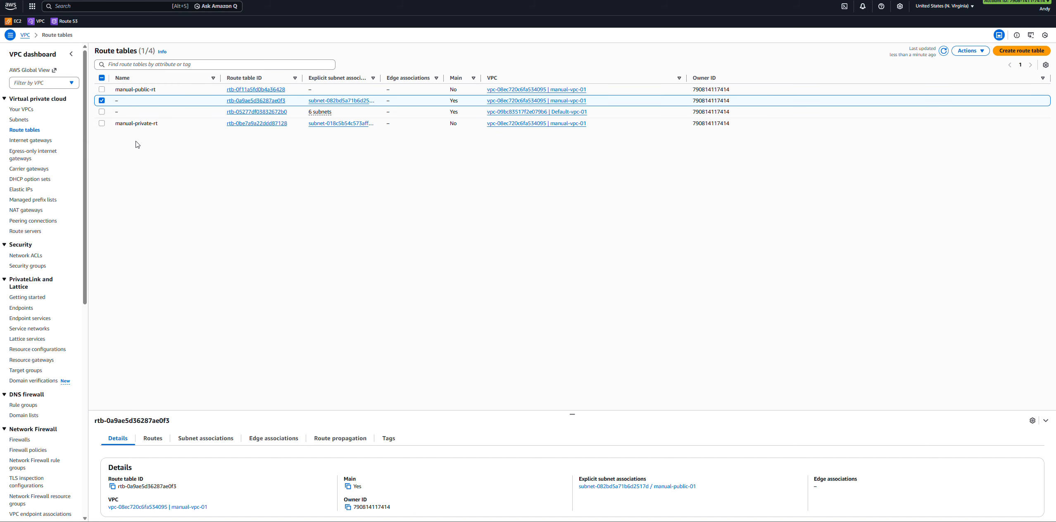
# Step: Switch to the terminals and stop the running pings on both the default VPC and manual VPC instances
pyautogui.hotkey('alt', 'Tab')
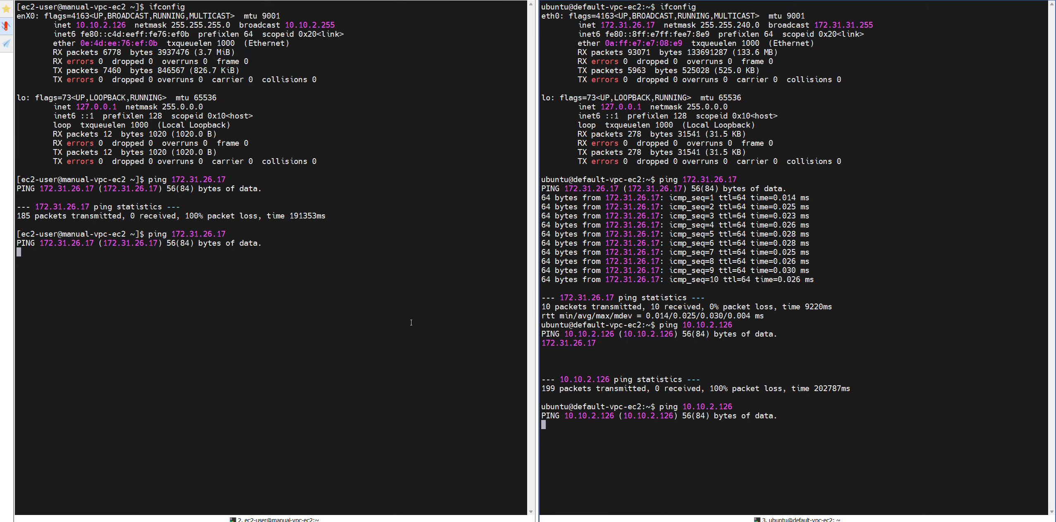
pyautogui.hotkey('ctrl', 'c')
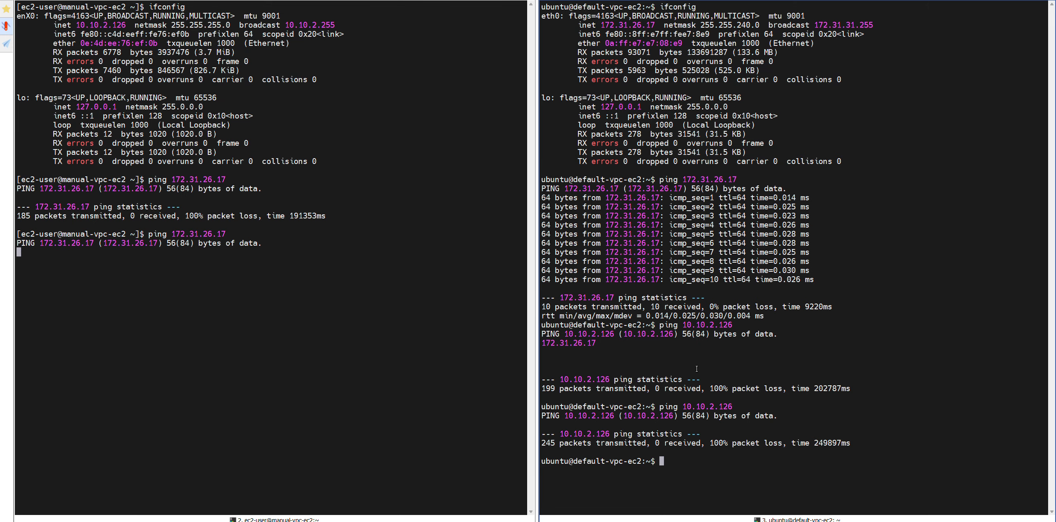
pyautogui.click(318, 296)
pyautogui.hotkey('ctrl', 'c')
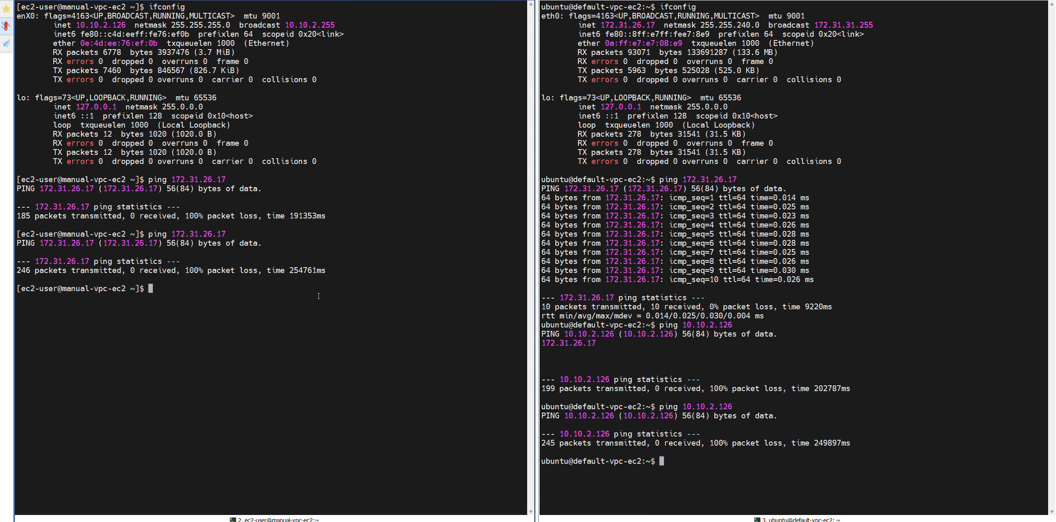
# Step: Restart the ping to 172.31.26.17 on the manual VPC instance and the ping to 10.10.2.126 on the default VPC instance
pyautogui.press('Up')
pyautogui.press('Return')
pyautogui.click(684, 337)
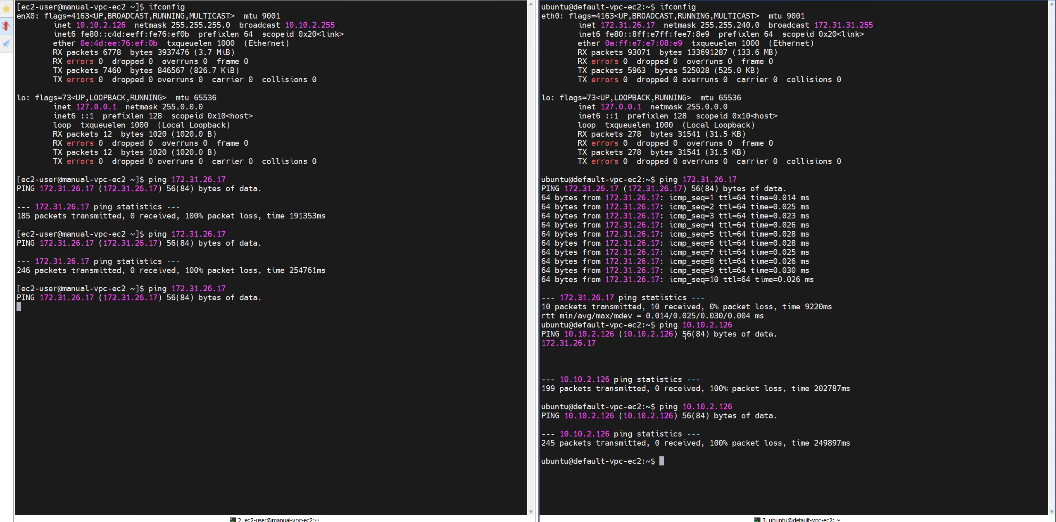
pyautogui.press('Up')
pyautogui.press('Return')
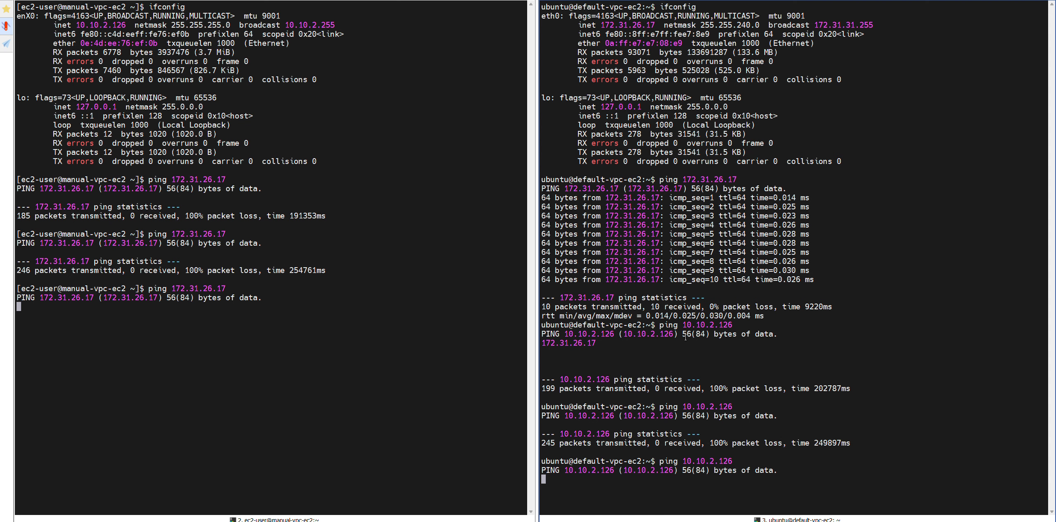
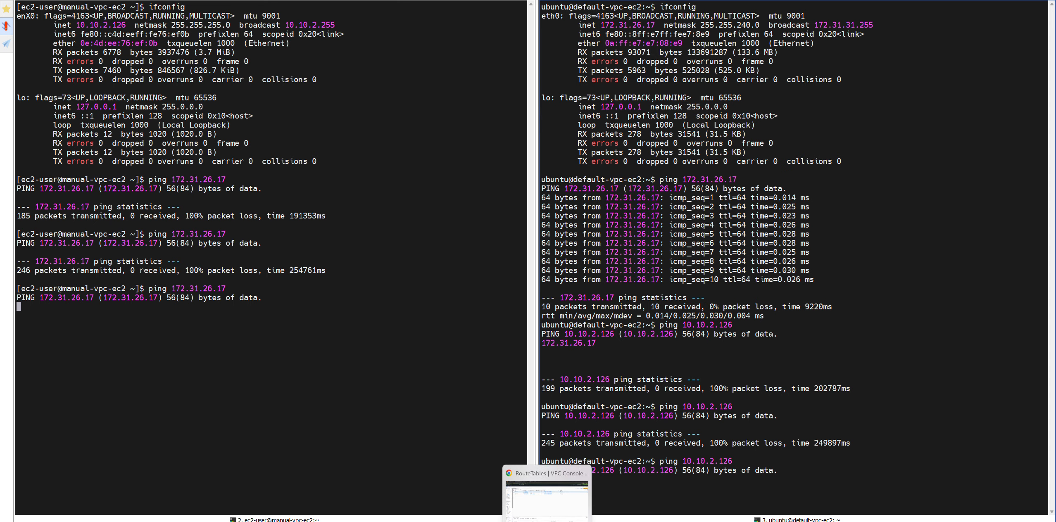
# Step: Switch to the AWS VPC console and examine the routes and subnet associations of Default-vpc-01's main route table
pyautogui.click(555, 498)
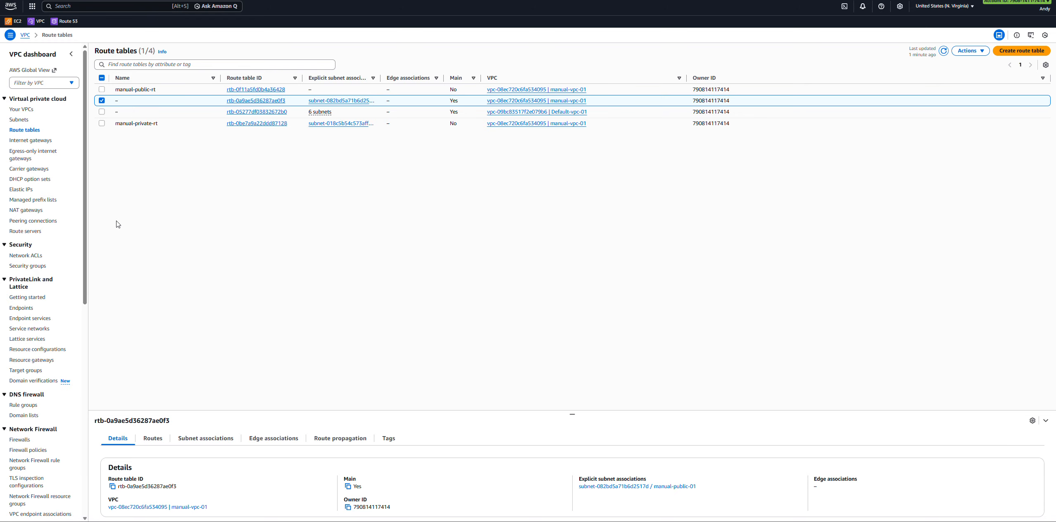
pyautogui.click(20, 120)
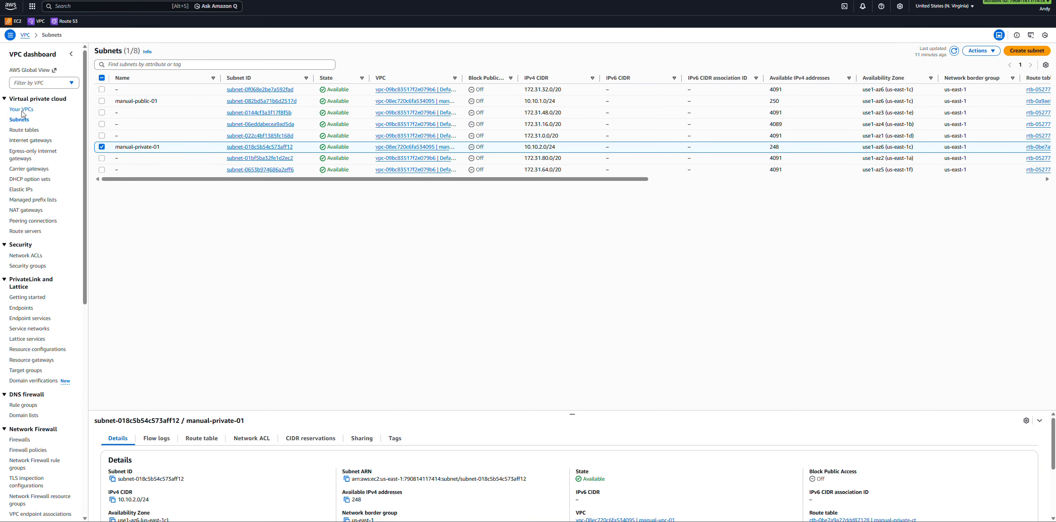
pyautogui.click(22, 109)
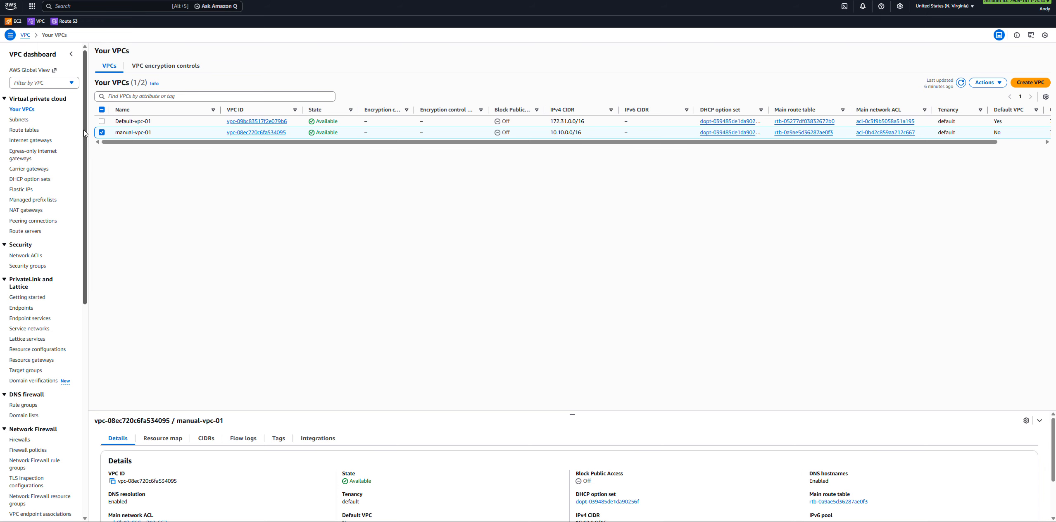
pyautogui.click(102, 133)
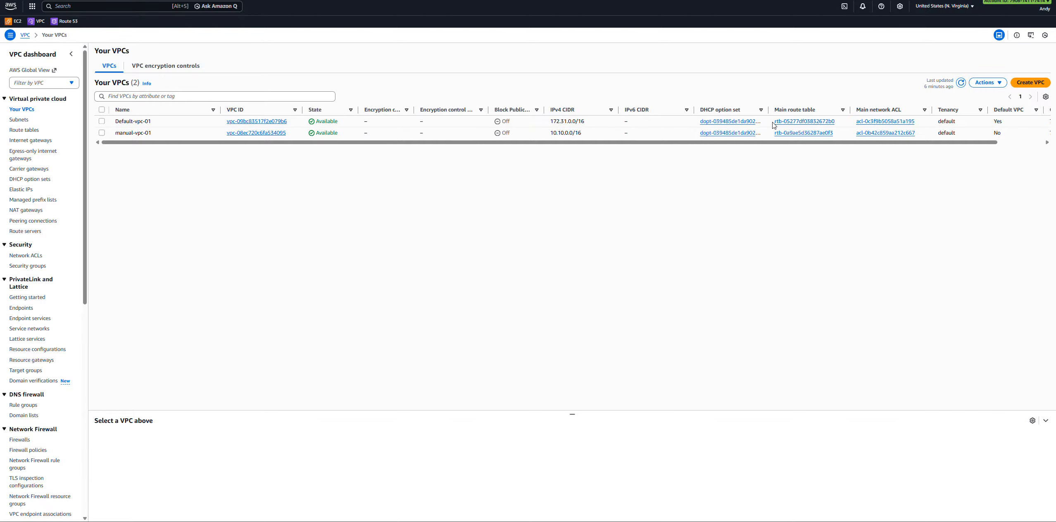
pyautogui.click(802, 124)
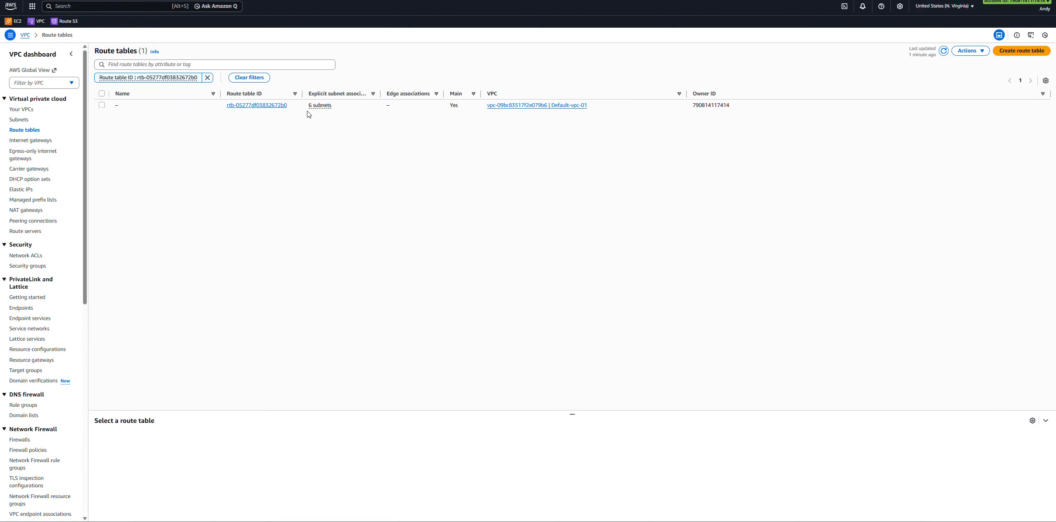
pyautogui.click(235, 107)
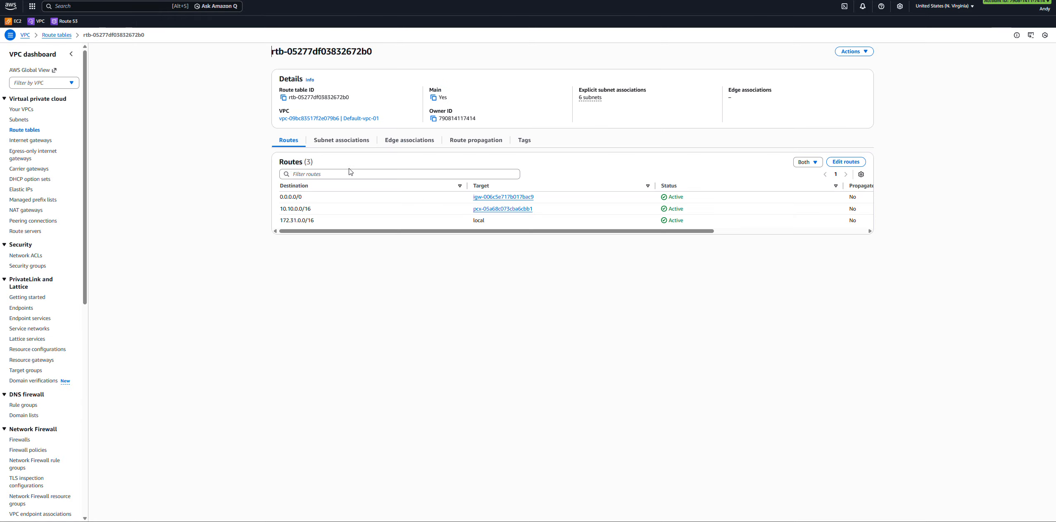
pyautogui.click(346, 142)
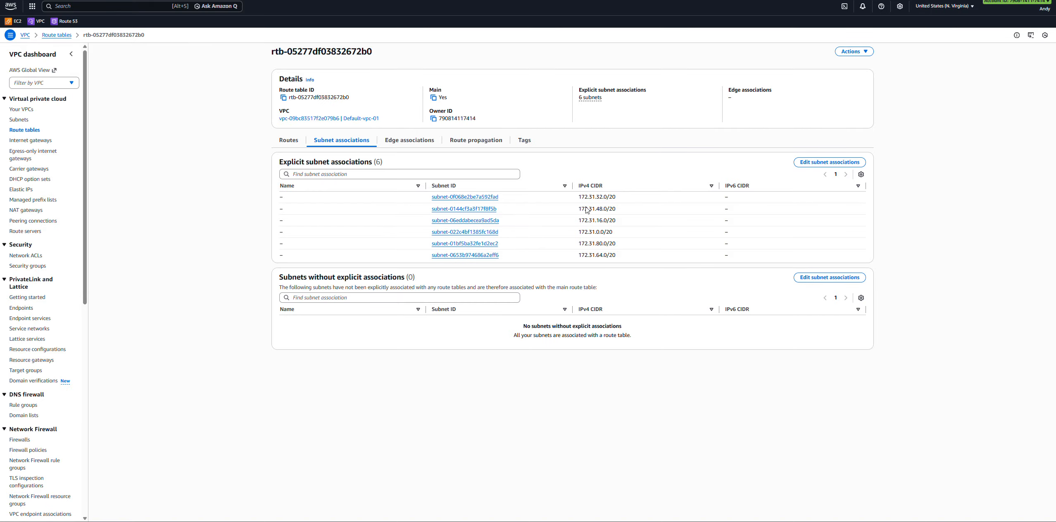
pyautogui.click(279, 144)
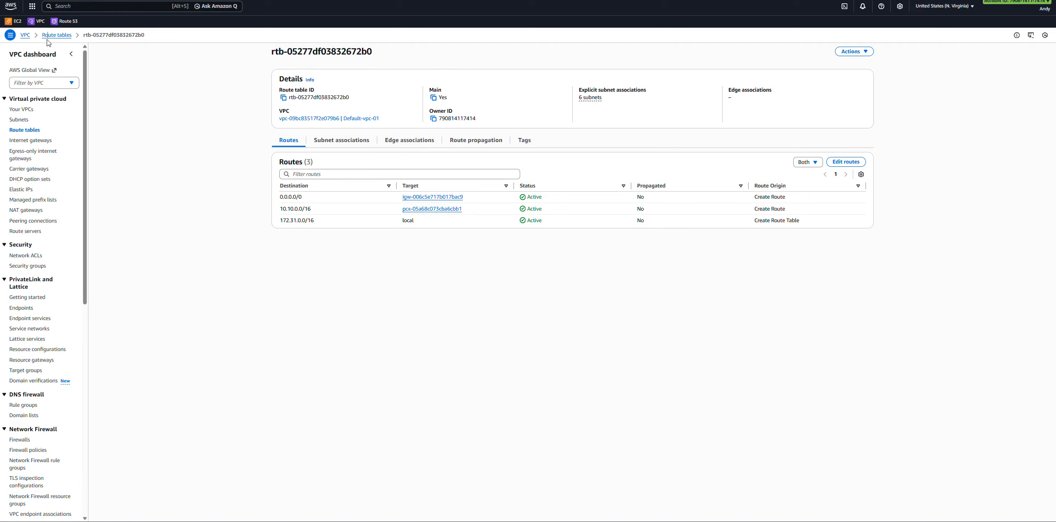
pyautogui.click(56, 35)
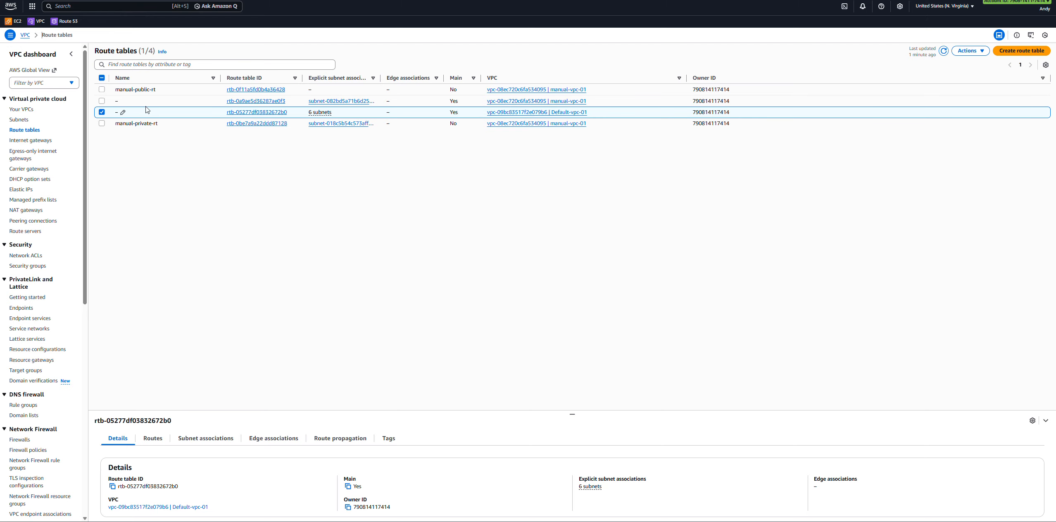
# Step: Examine the routes and subnet associations of manual-vpc-01's main route table, and open its explicit subnet associations for editing
pyautogui.click(23, 110)
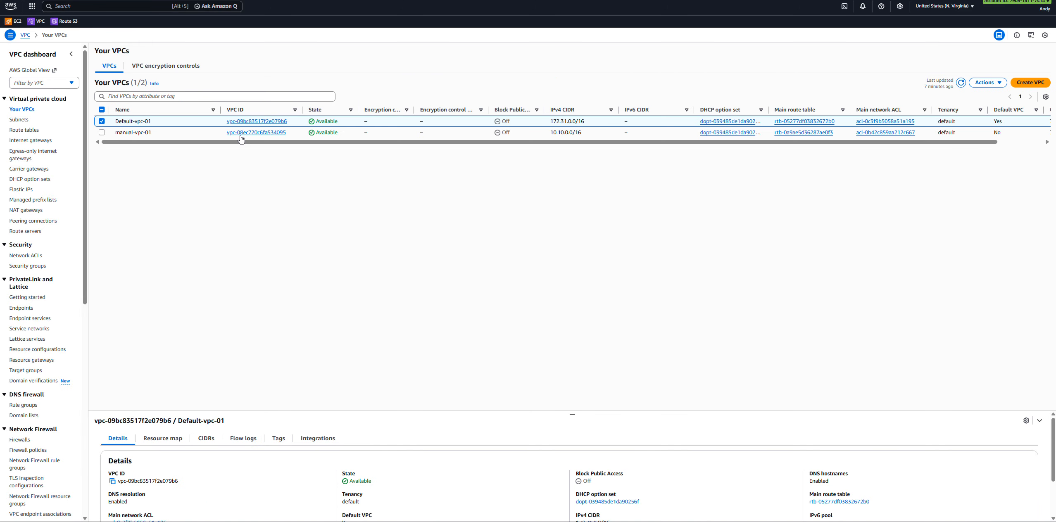
pyautogui.click(240, 135)
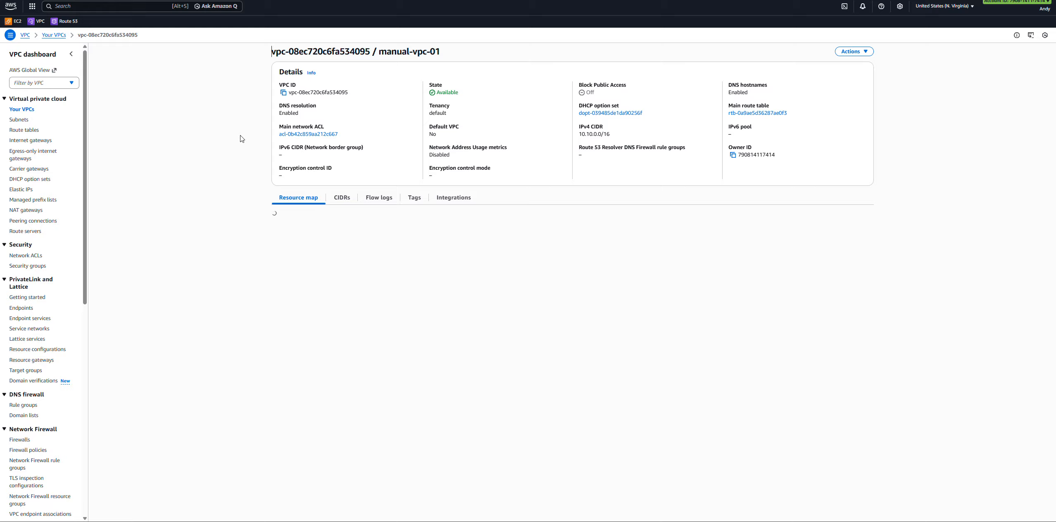
pyautogui.click(756, 113)
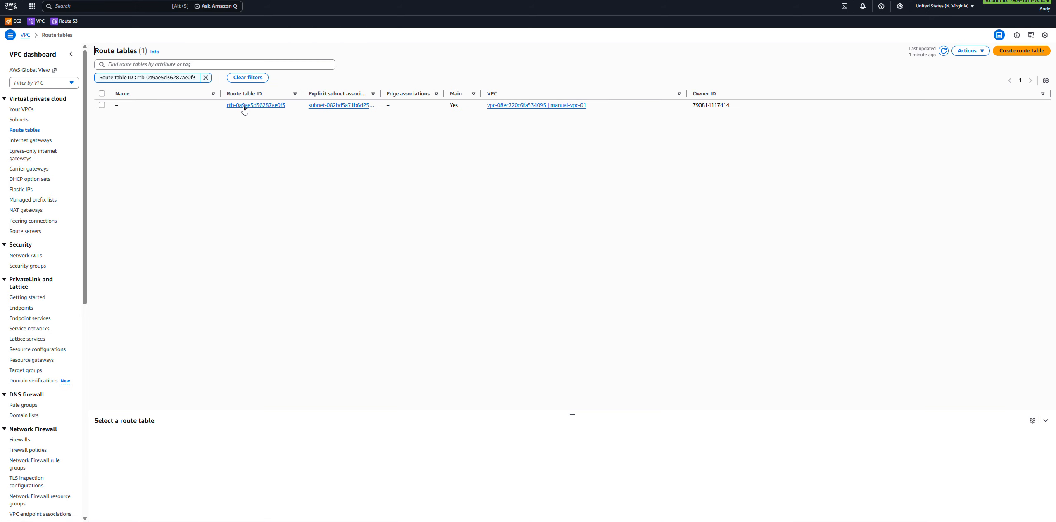
pyautogui.click(244, 106)
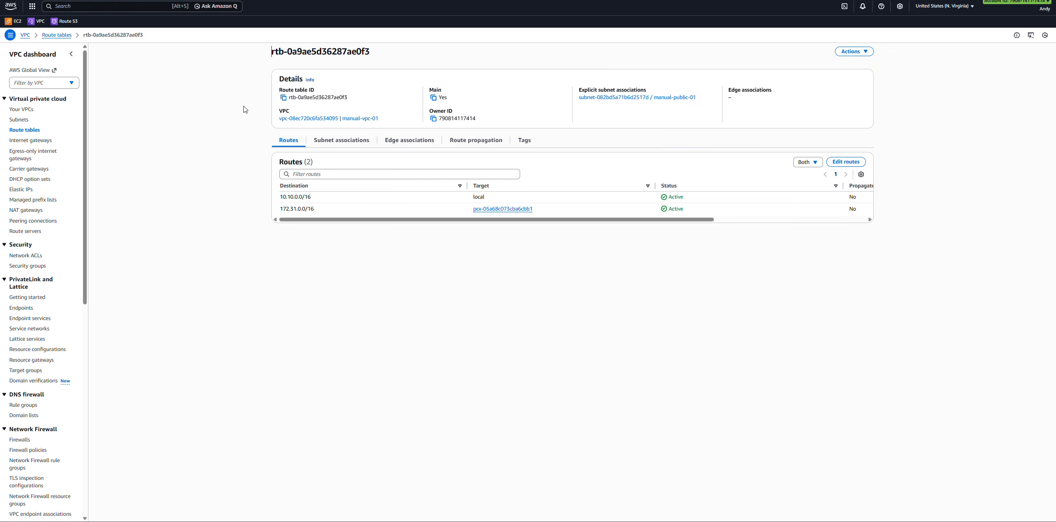
pyautogui.click(348, 147)
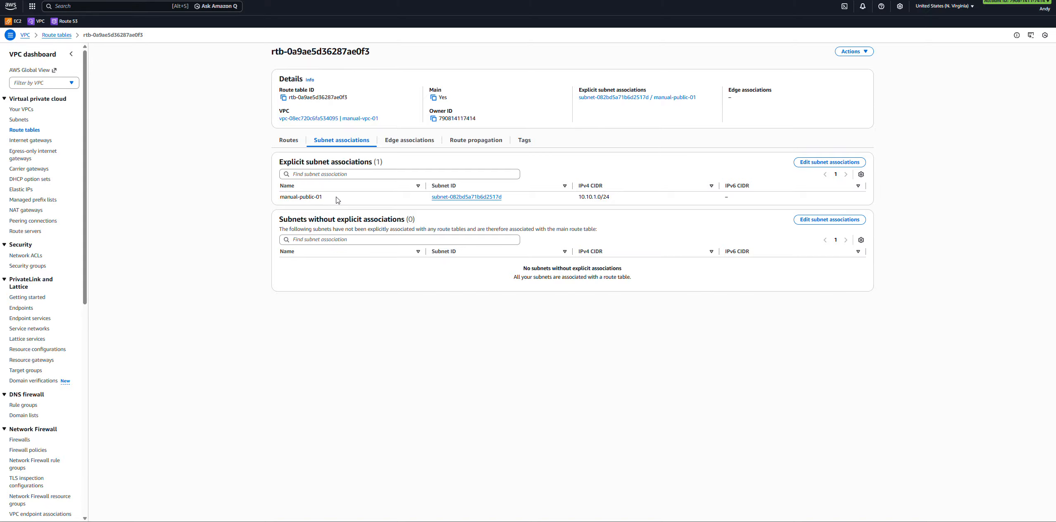
pyautogui.moveTo(336, 201); pyautogui.dragTo(275, 200)
pyautogui.click(291, 198)
pyautogui.click(805, 165)
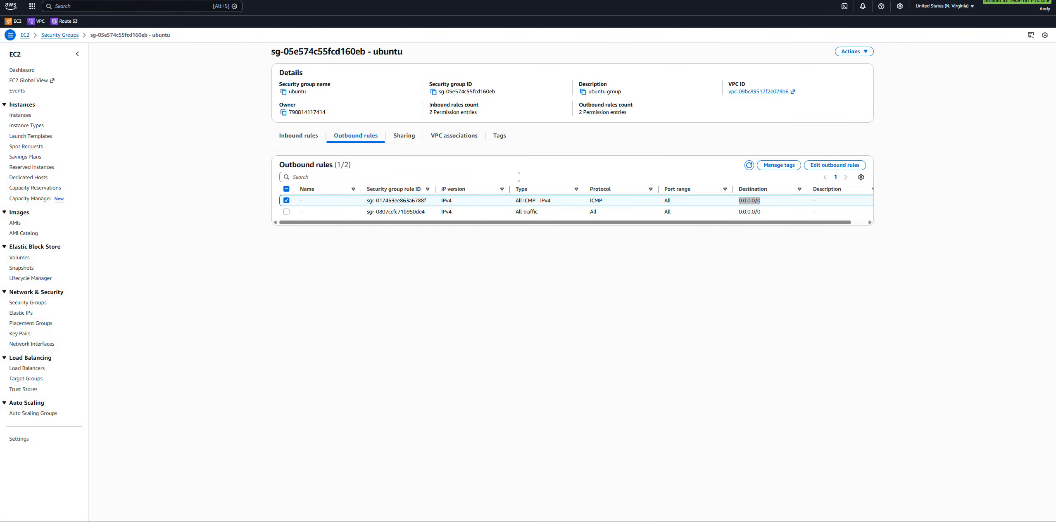
# Step: In the EC2 console, check which VPC and subnet the running instances default-vpc-ec2 and manual-vpc-ec2 use
pyautogui.click(25, 36)
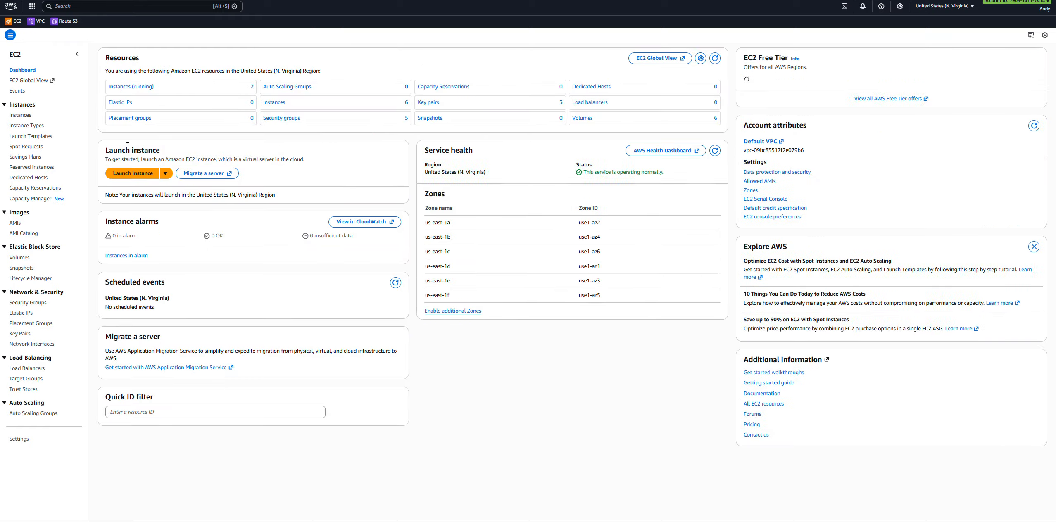
pyautogui.click(137, 94)
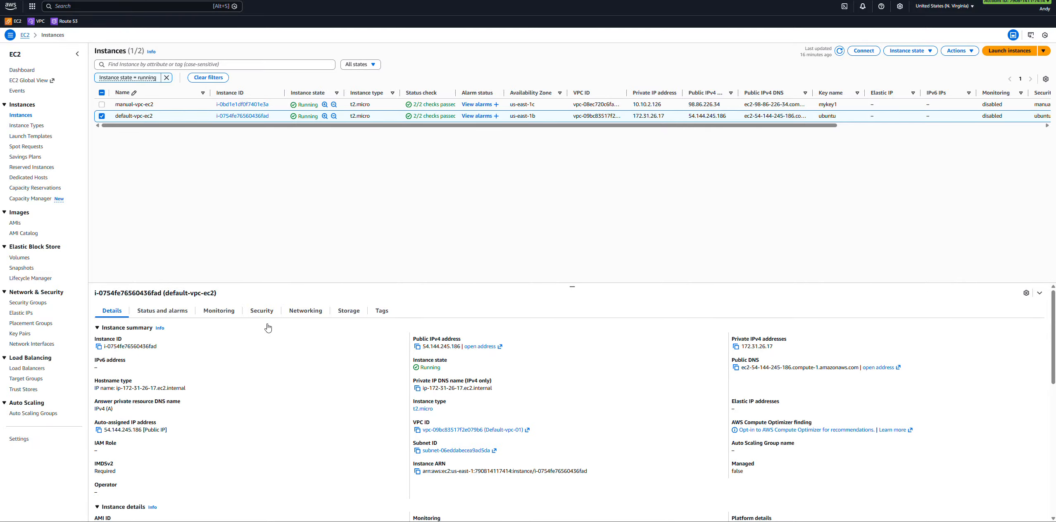
pyautogui.click(298, 314)
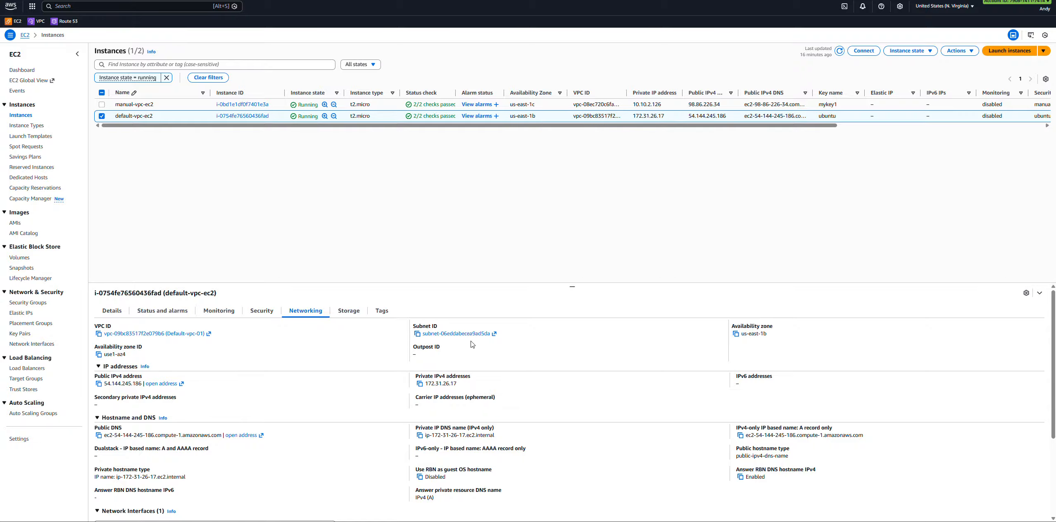
pyautogui.moveTo(215, 334); pyautogui.dragTo(158, 334)
pyautogui.click(241, 104)
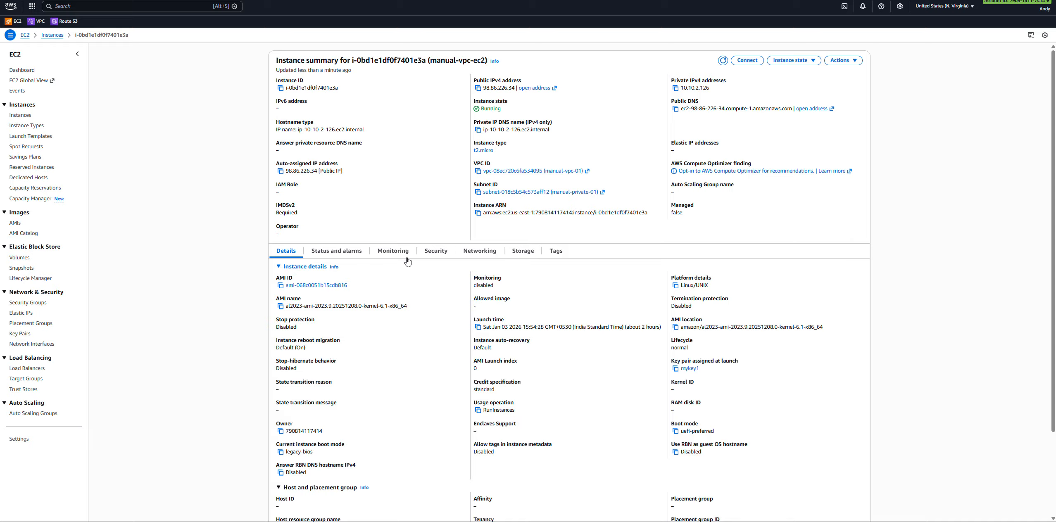
pyautogui.click(475, 252)
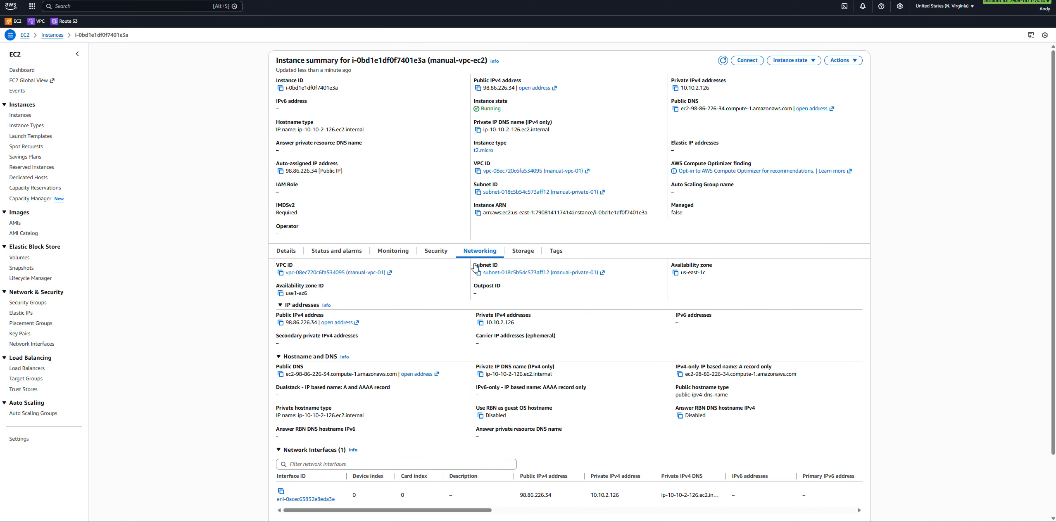
pyautogui.moveTo(618, 278); pyautogui.dragTo(482, 273)
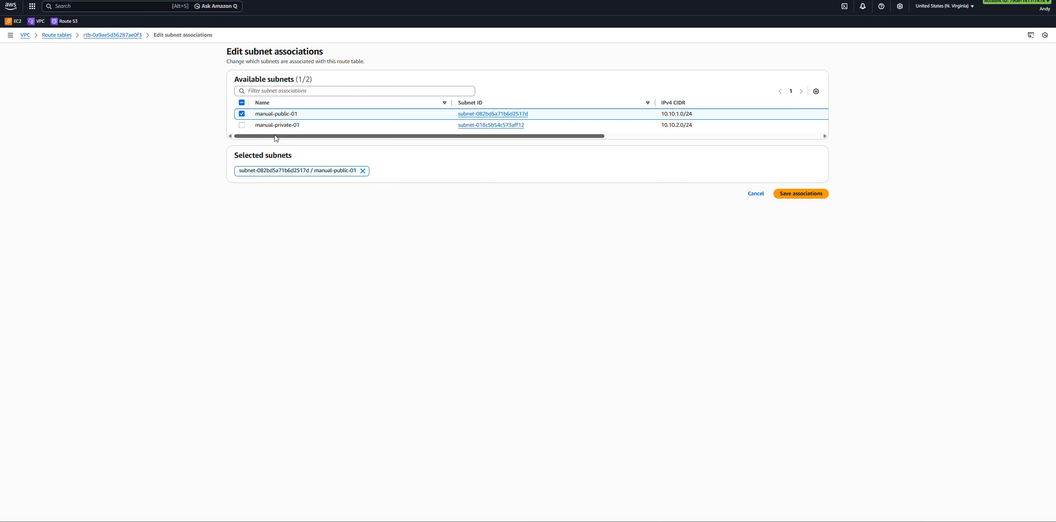
# Step: Associate the manual-private-01 subnet with manual-vpc-01's main route table, save the associations, and return to the route table list
pyautogui.click(241, 125)
pyautogui.click(815, 197)
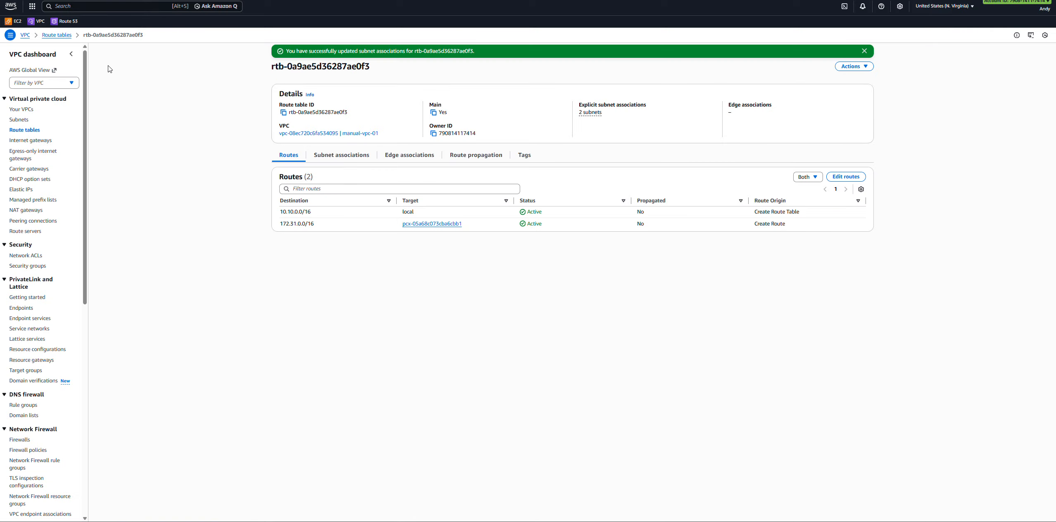
pyautogui.click(57, 38)
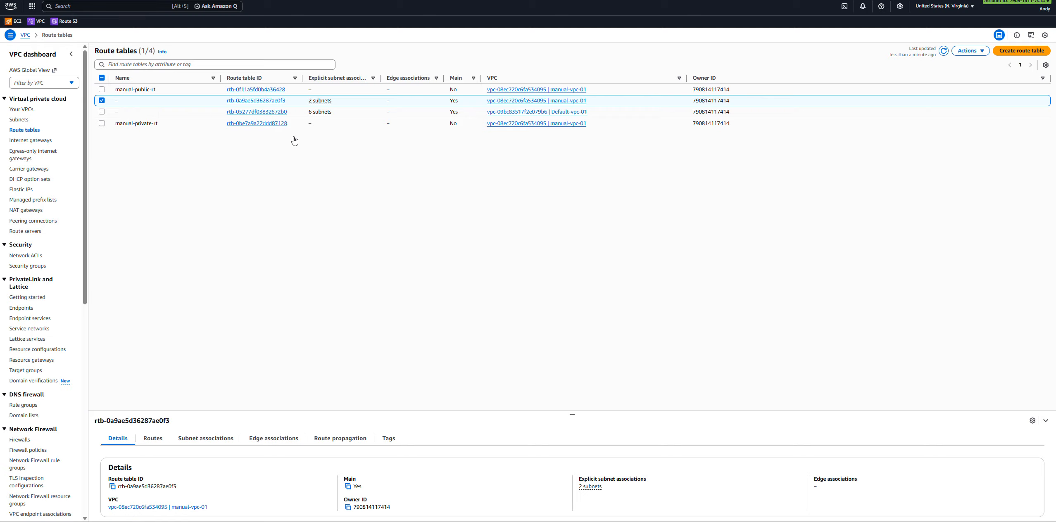
# Step: Switch to the terminals and examine the running ping output on both instances
pyautogui.hotkey('alt', 'Tab')
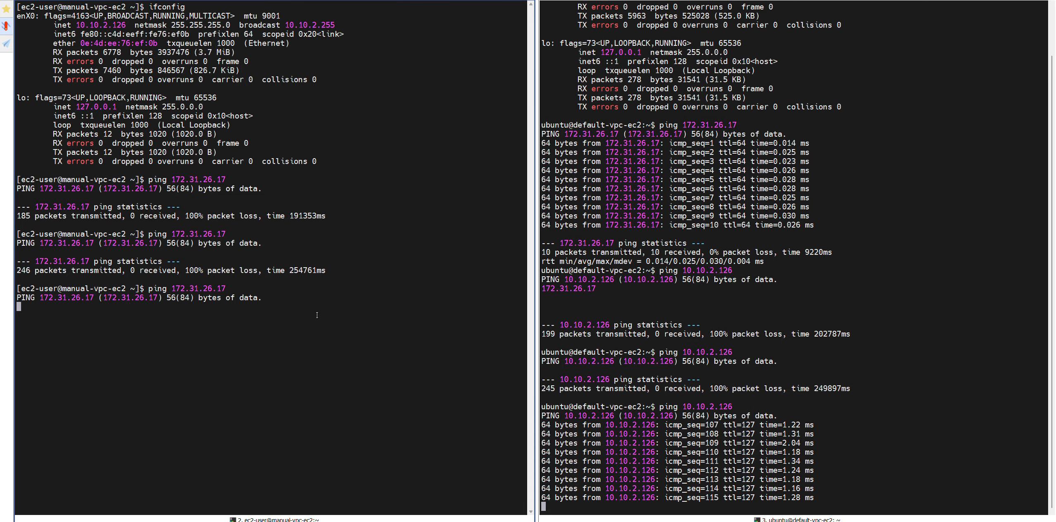
pyautogui.hotkey('alt', 'Tab')
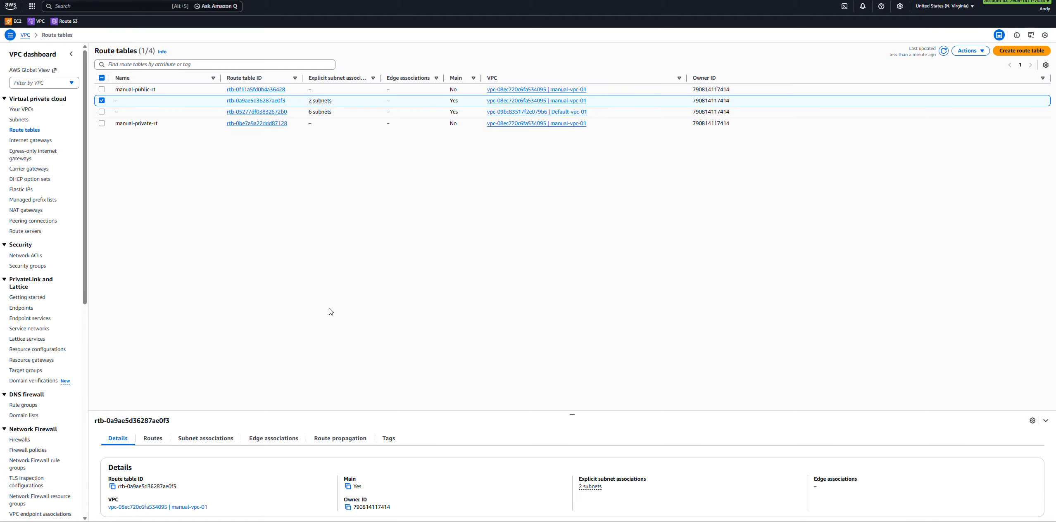
pyautogui.hotkey('alt', 'Tab')
pyautogui.click(723, 353)
pyautogui.moveTo(610, 398); pyautogui.dragTo(637, 461)
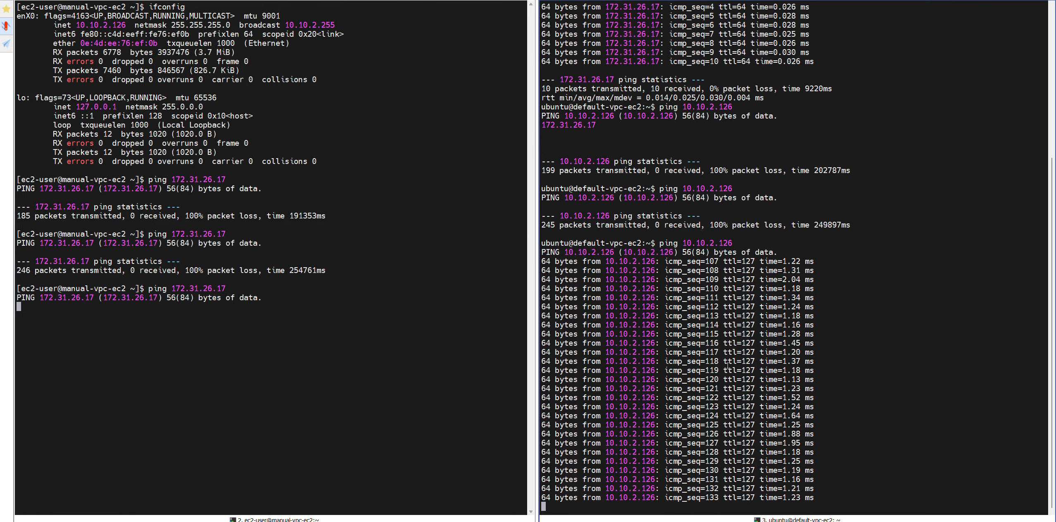
# Step: Try to reconnect to the manual VPC instance over SSH as ec2-user with the key mykey1.pem
pyautogui.click(115, 1)
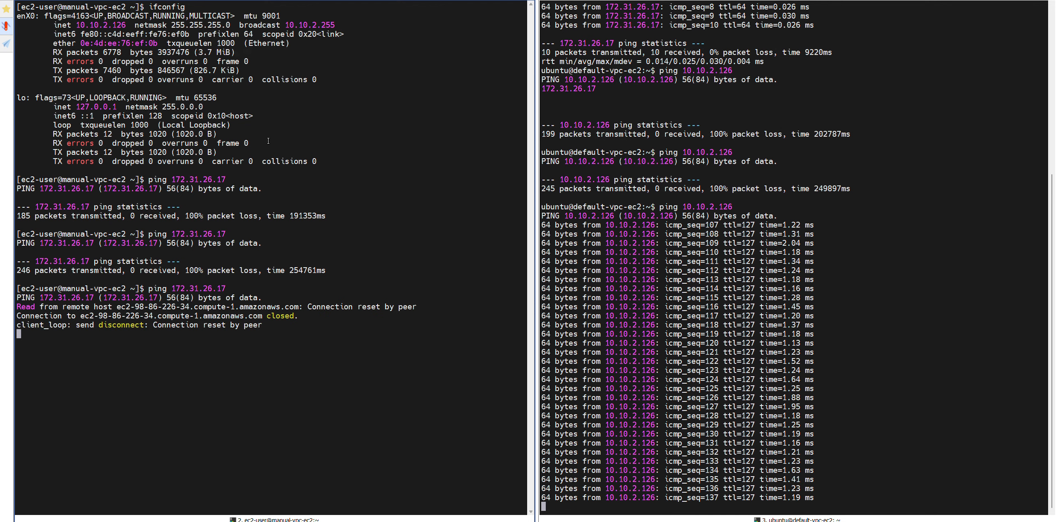
pyautogui.press('Up')
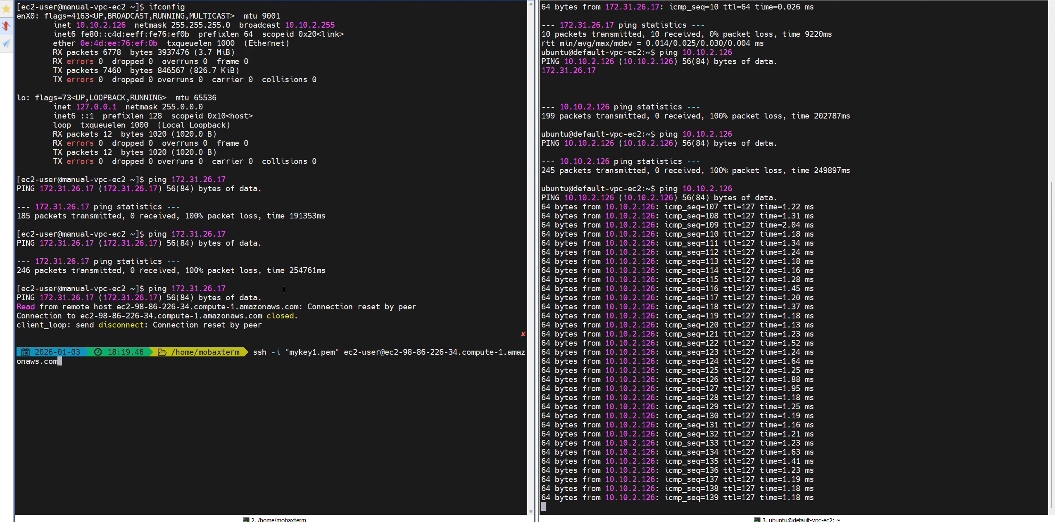
pyautogui.press('Return')
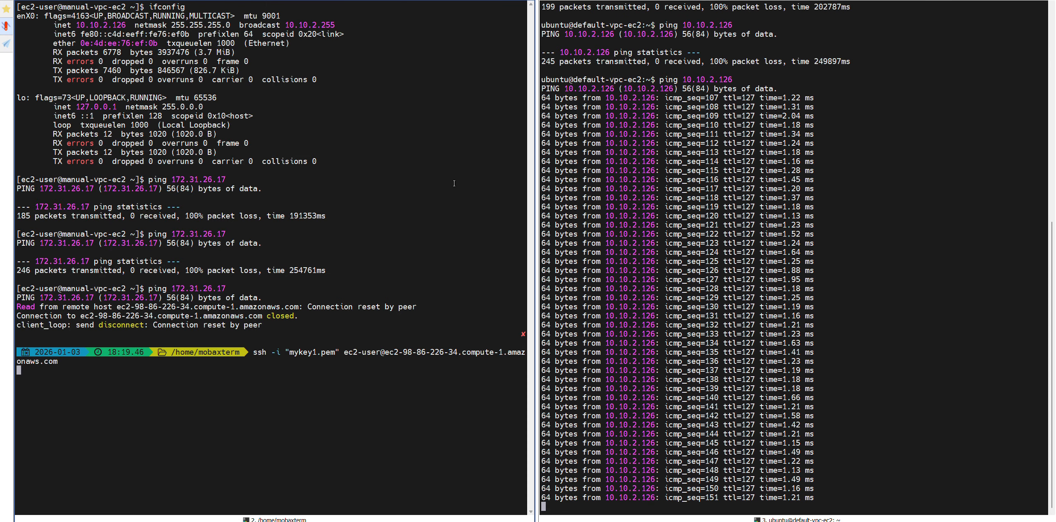
# Step: Compare the default VPC instance's ping output for 10.10.2.126 with the connection output in the manual VPC session
pyautogui.moveTo(545, 70); pyautogui.dragTo(617, 223)
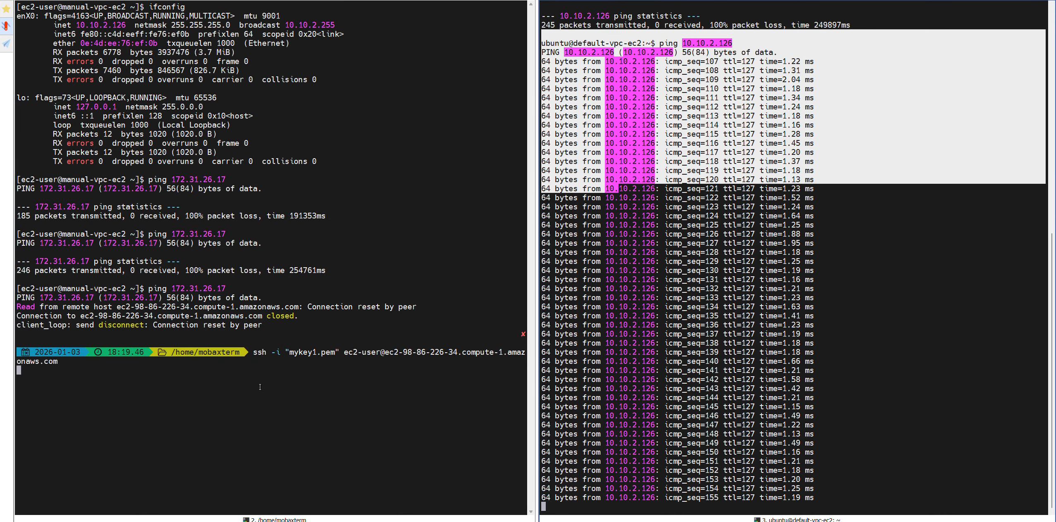
pyautogui.moveTo(248, 389); pyautogui.dragTo(234, 299)
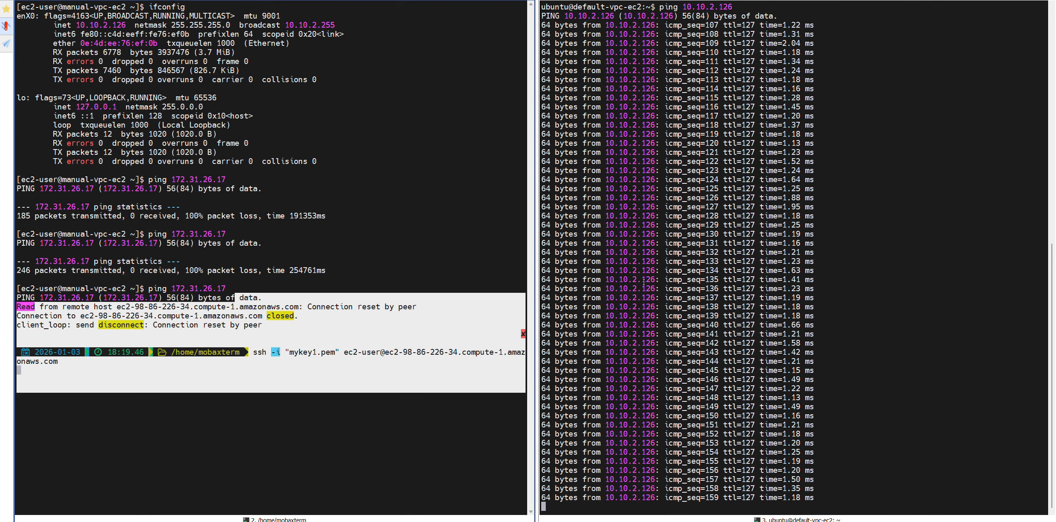
pyautogui.click(720, 63)
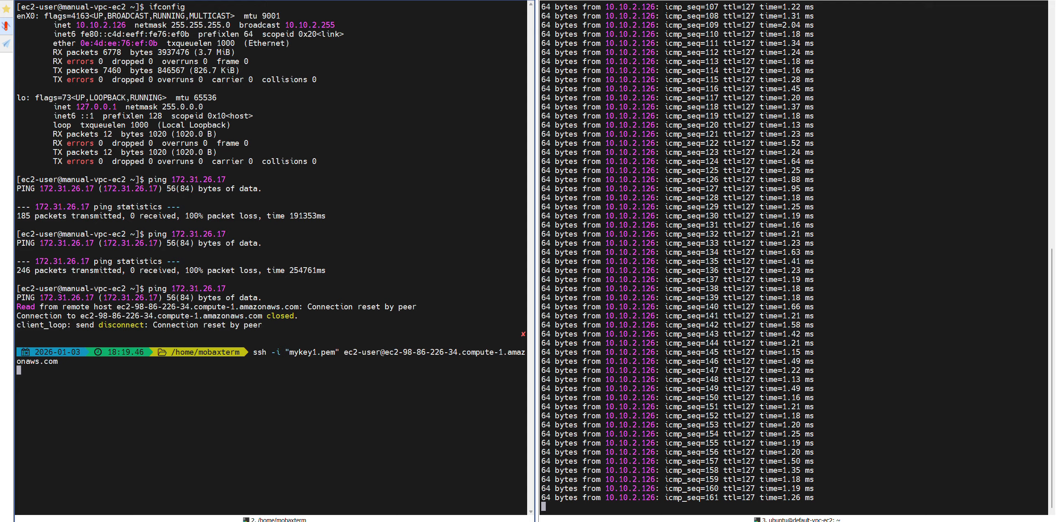